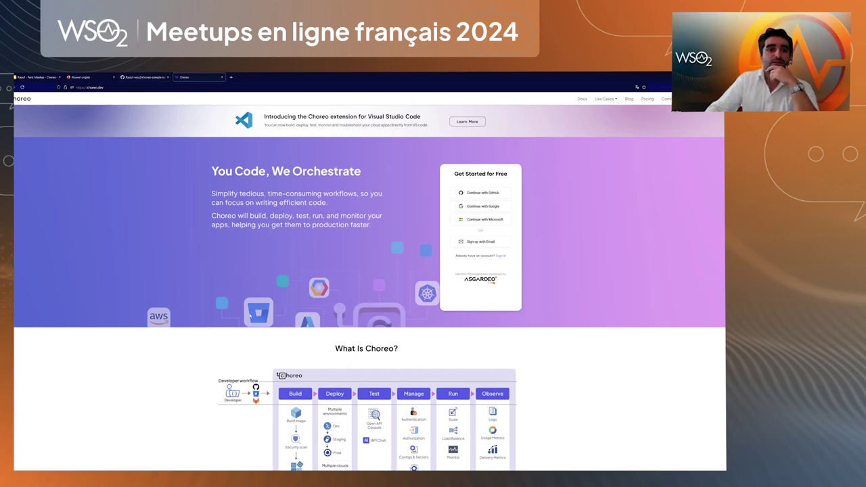
# Sign in to the Choreo console by continuing with the Google account
pyautogui.scroll(-1, 249, 316)
pyautogui.scroll(1, 247, 287)
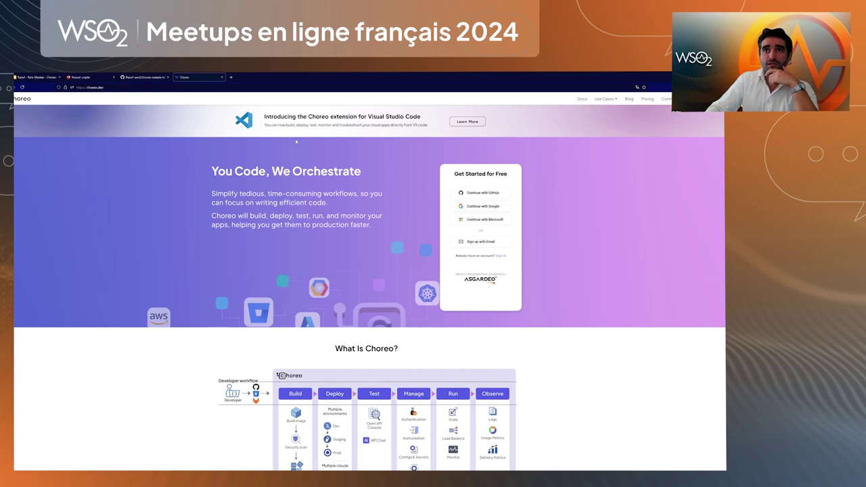
pyautogui.click(472, 207)
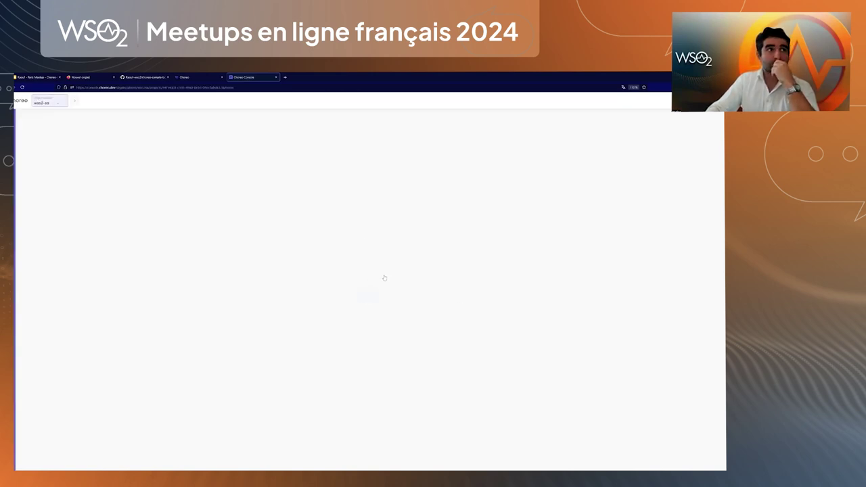
# Examine the organizations available to the account and the projects within the wso2-sa organization
pyautogui.click(37, 103)
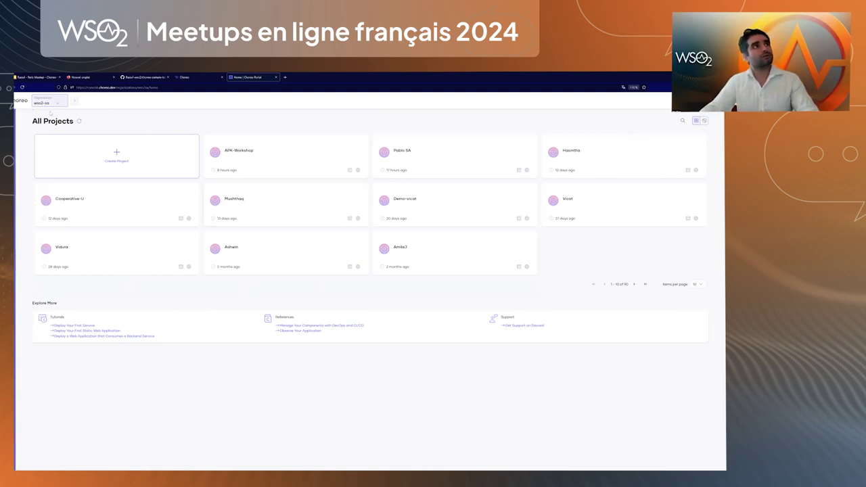
pyautogui.click(58, 105)
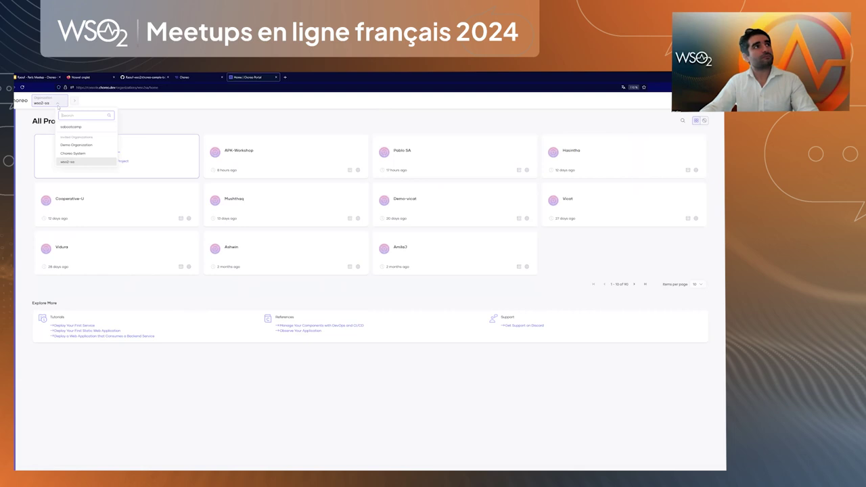
pyautogui.click(74, 100)
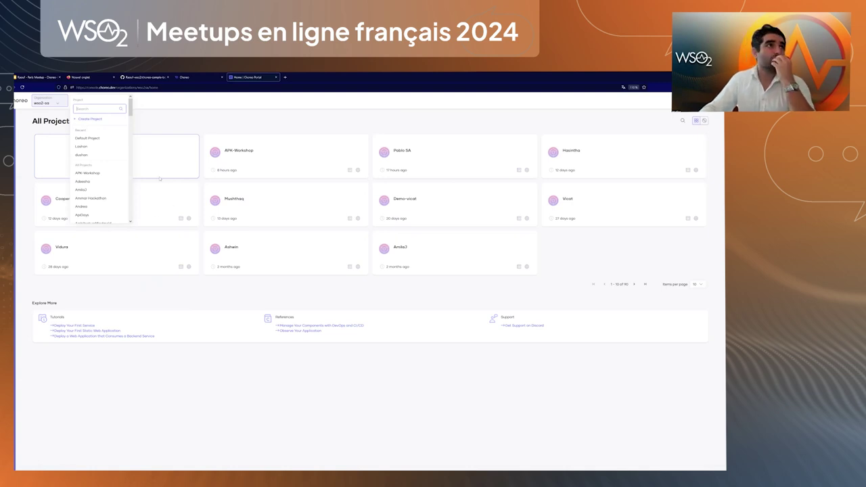
pyautogui.click(66, 122)
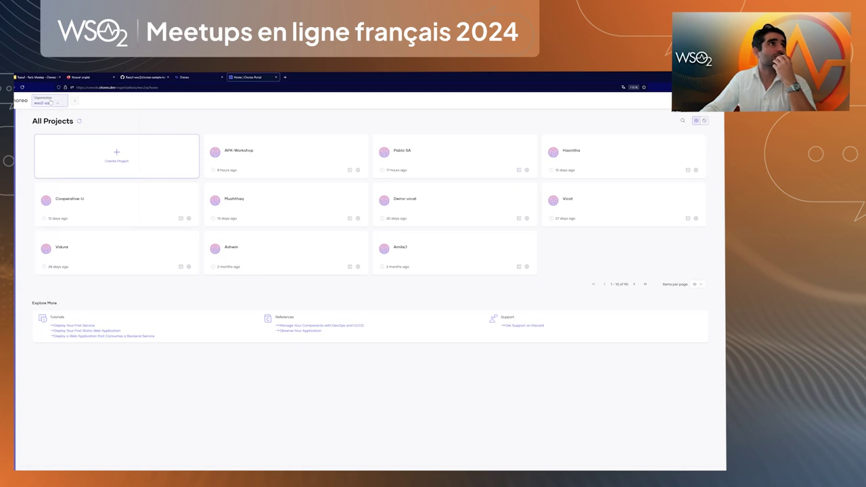
# Start a new project in the wso2-sa organization and enter meetup-france as its display name
pyautogui.click(79, 103)
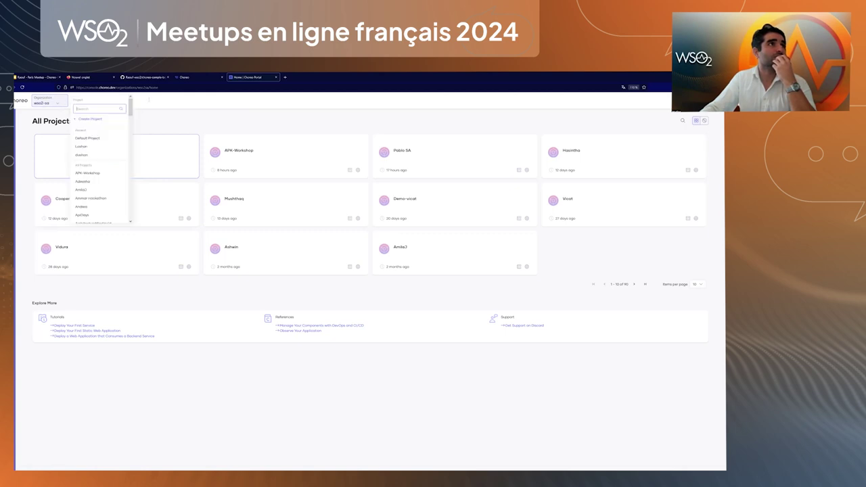
pyautogui.click(103, 120)
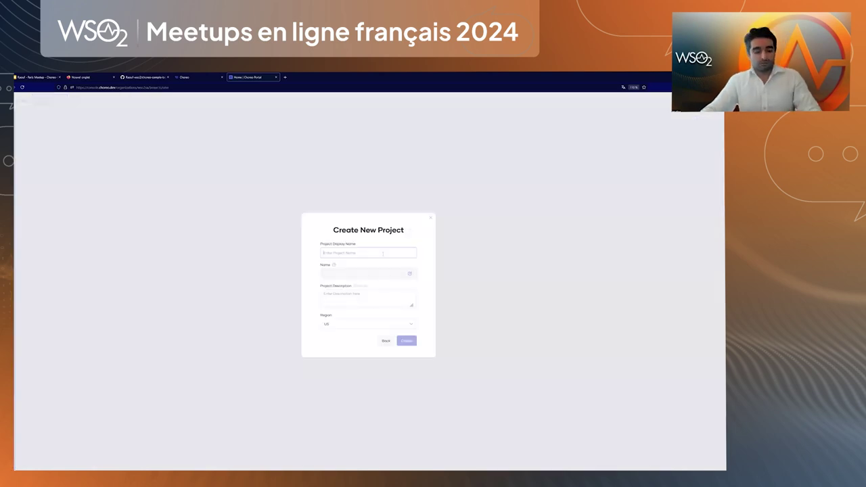
pyautogui.write('T')
pyautogui.press('BackSpace')
pyautogui.write('Tri')
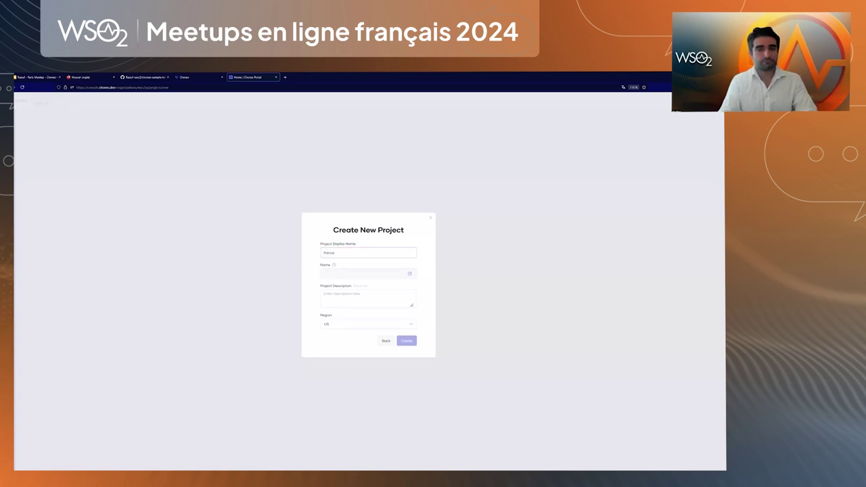
pyautogui.press('BackSpace')
pyautogui.press('BackSpace')
pyautogui.press('BackSpace')
pyautogui.press('BackSpace')
pyautogui.press('BackSpace')
pyautogui.press('BackSpace')
pyautogui.write('med')
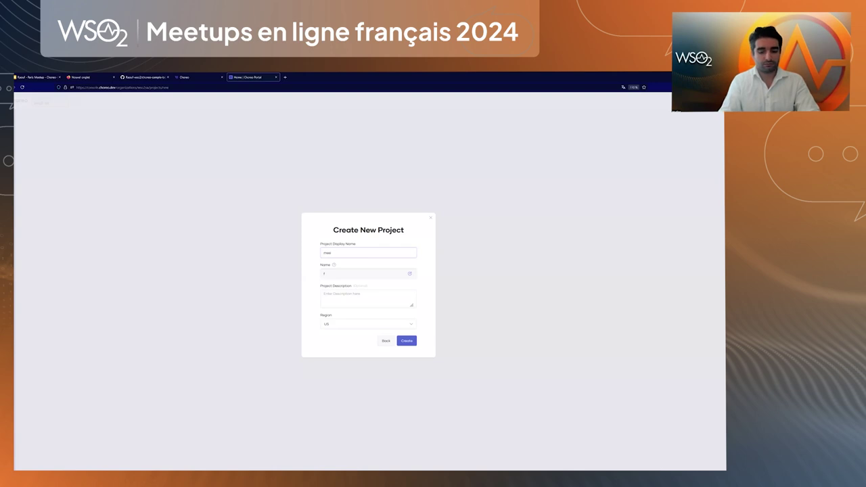
pyautogui.write('tup-francai')
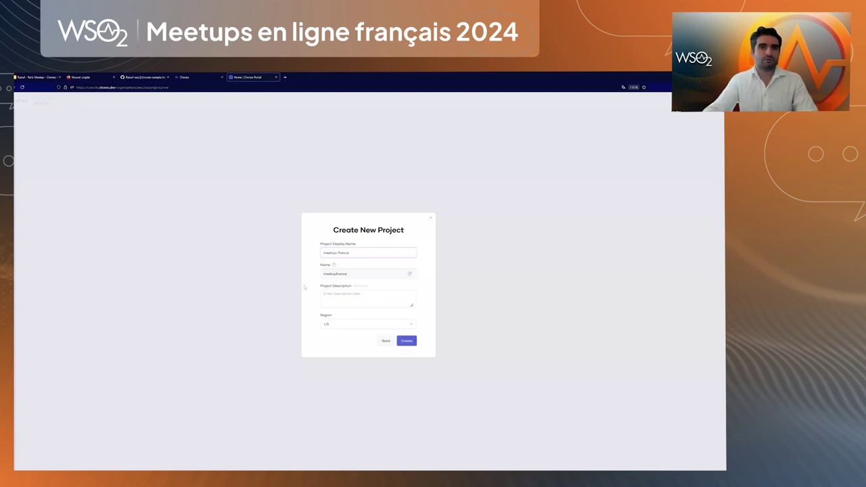
# Set the project's region to EU and create the project
pyautogui.click(350, 324)
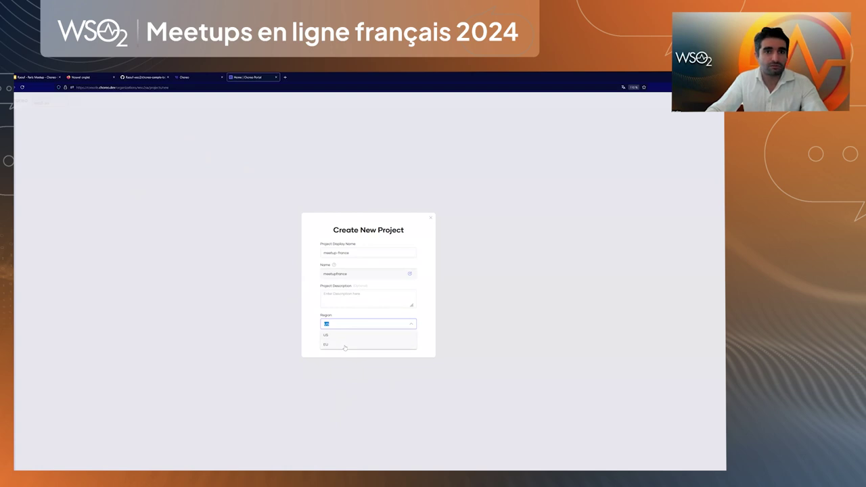
pyautogui.click(408, 344)
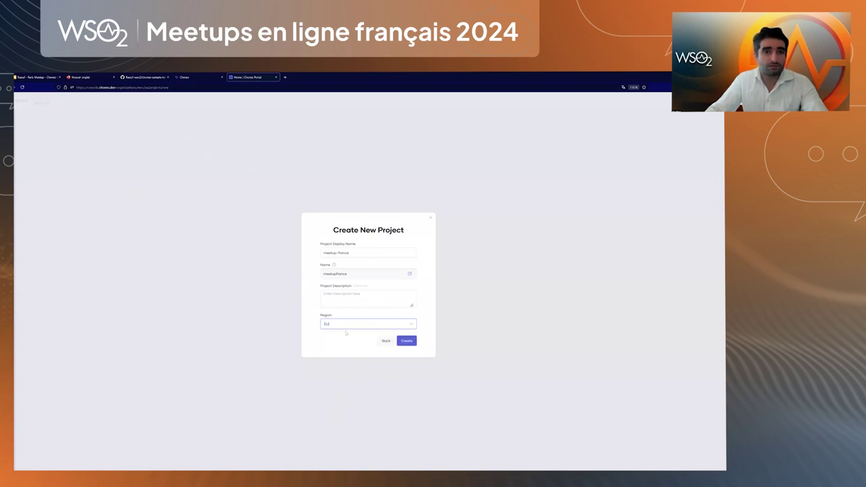
pyautogui.click(406, 341)
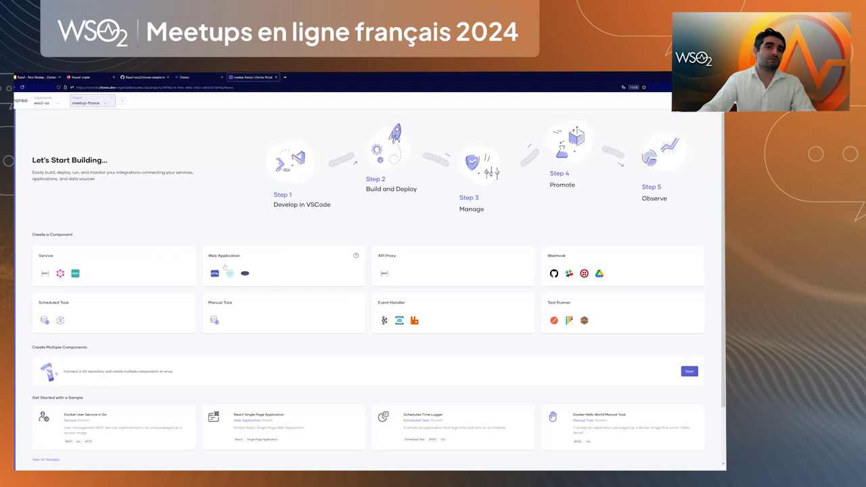
# Start a new Service component and select the personal GitHub organization as its source
pyautogui.click(315, 275)
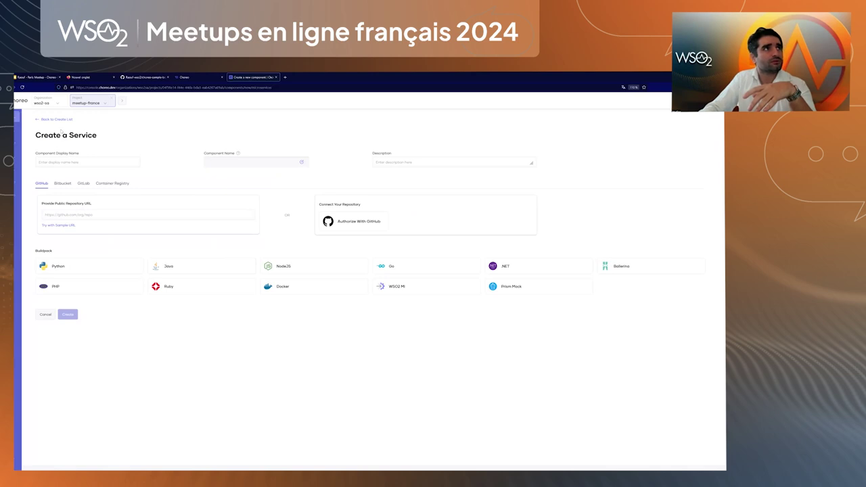
pyautogui.moveTo(20, 169)
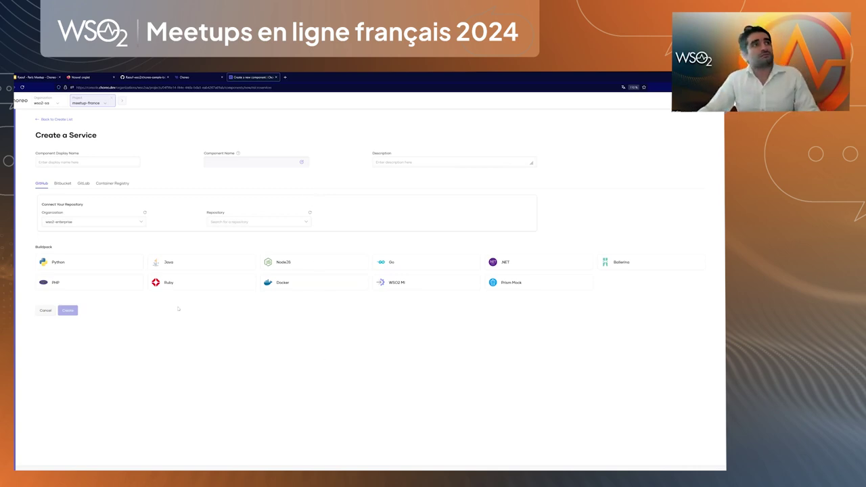
pyautogui.click(95, 222)
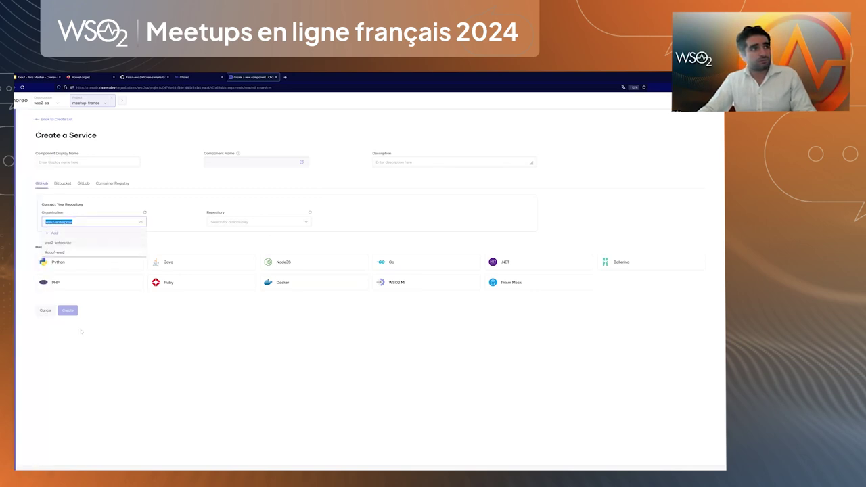
pyautogui.click(61, 253)
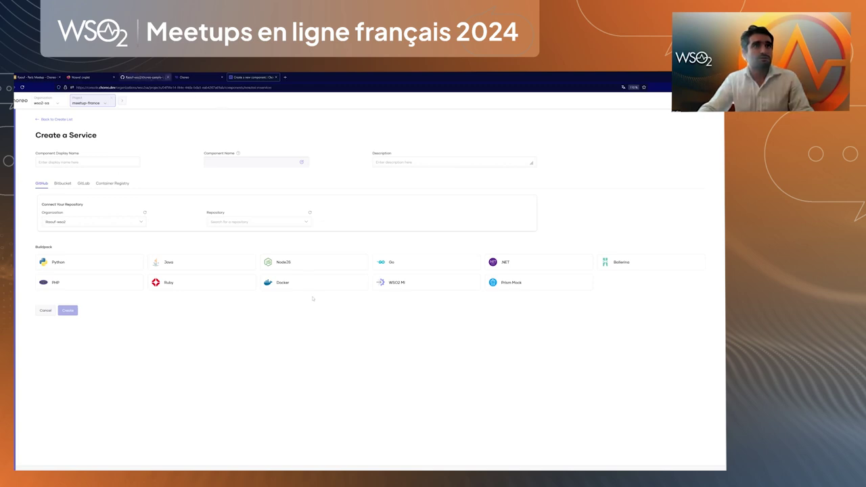
# Review the files and README of the choreo-sample-book-list-service repository on GitHub, and return to the service form
pyautogui.click(143, 77)
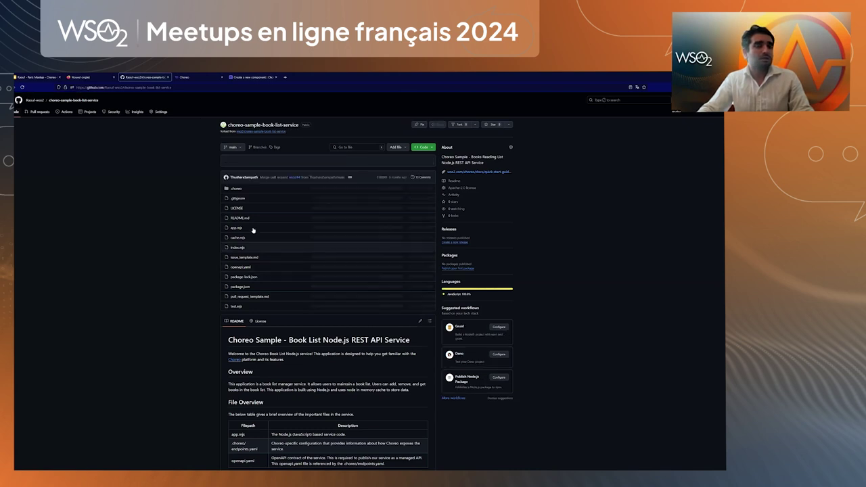
pyautogui.scroll(-2, 371, 398)
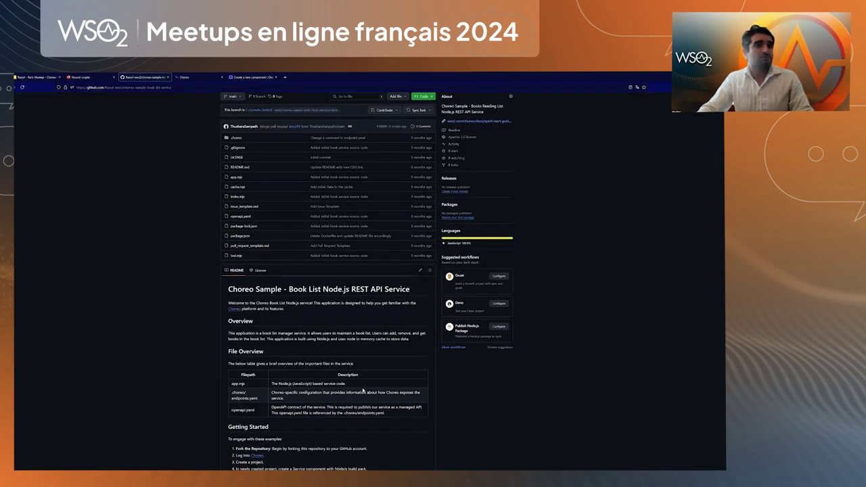
pyautogui.click(252, 77)
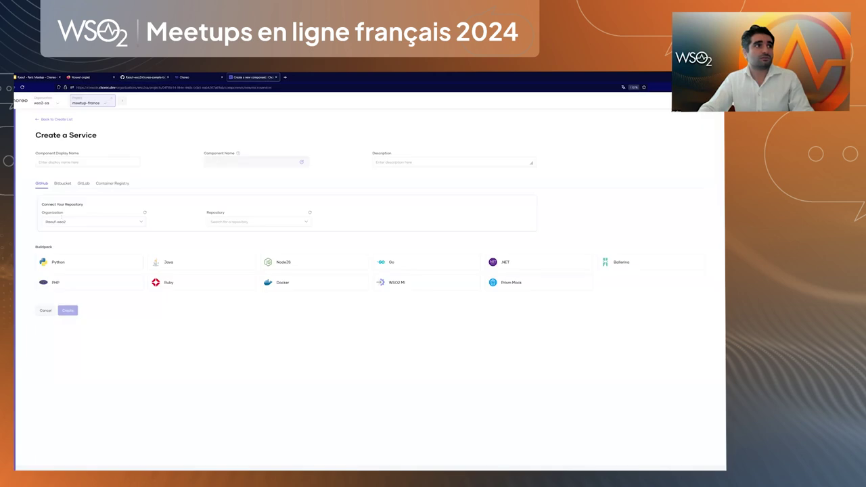
# Connect the service to the choreo-sample-book-list-service repository on the main branch
pyautogui.click(257, 221)
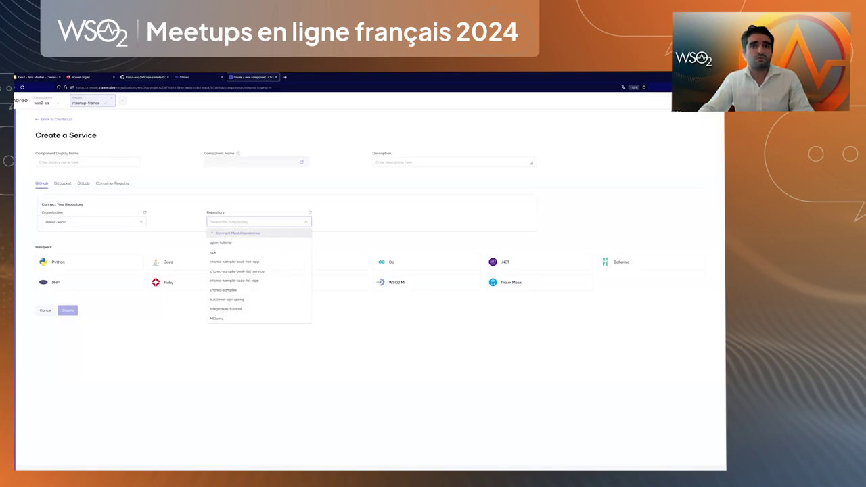
pyautogui.press('Escape')
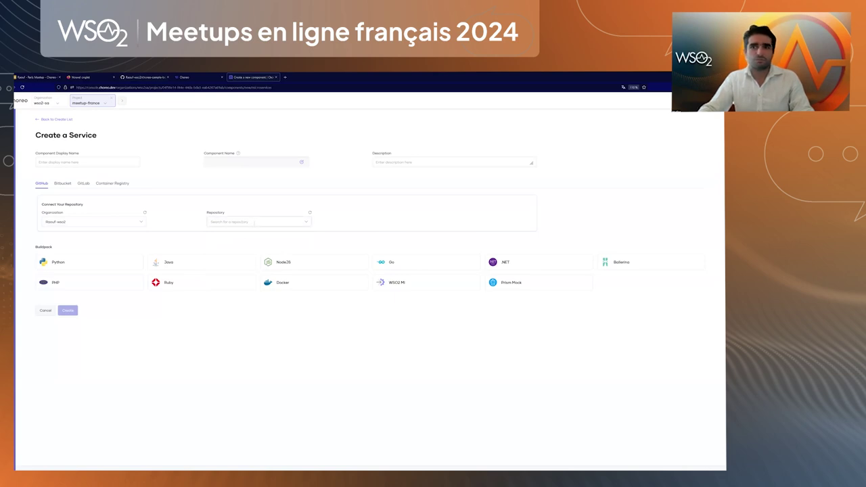
pyautogui.click(254, 222)
pyautogui.write('list')
pyautogui.click(258, 242)
pyautogui.click(430, 224)
pyautogui.click(465, 234)
pyautogui.click(384, 229)
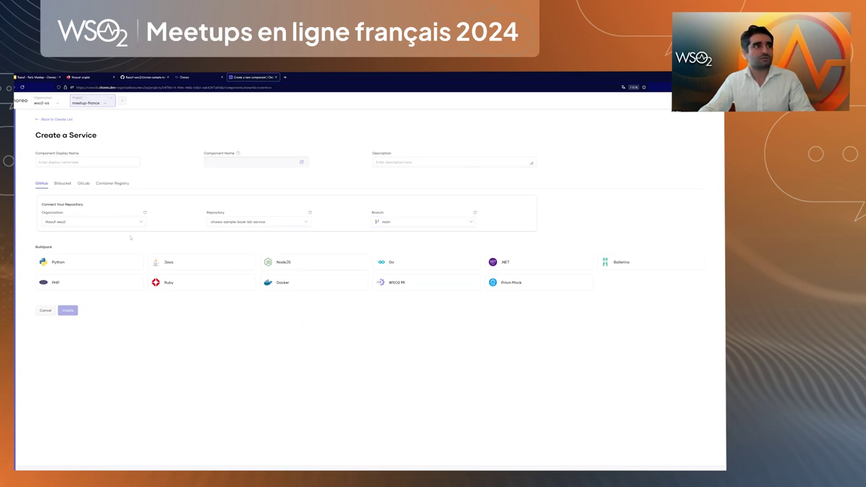
# Create the service with the display name Book List, the NodeJS buildpack and language version 20.x.x
pyautogui.click(361, 266)
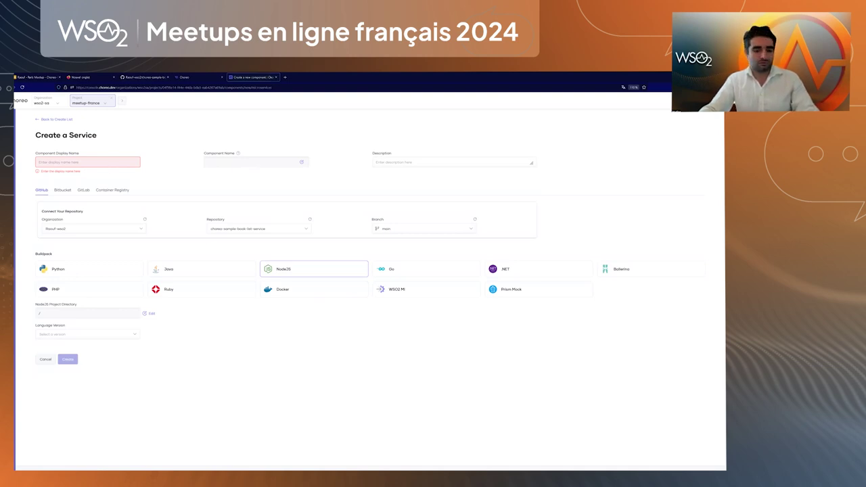
pyautogui.write('Book List')
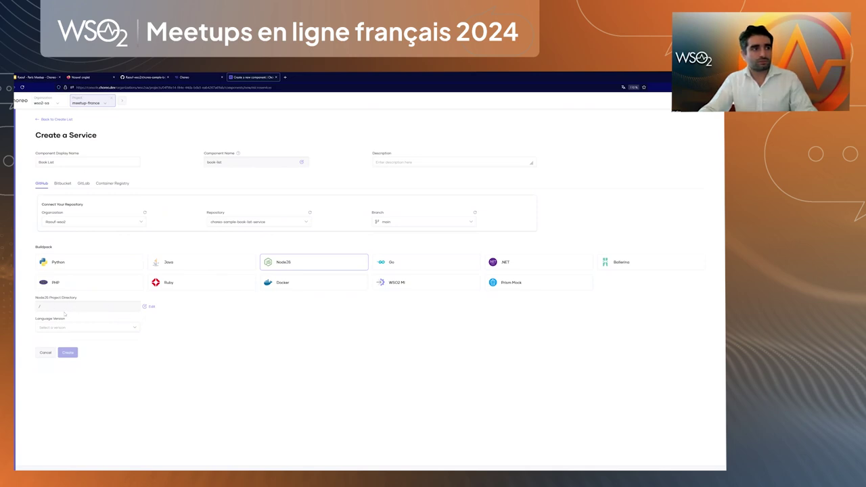
pyautogui.click(126, 330)
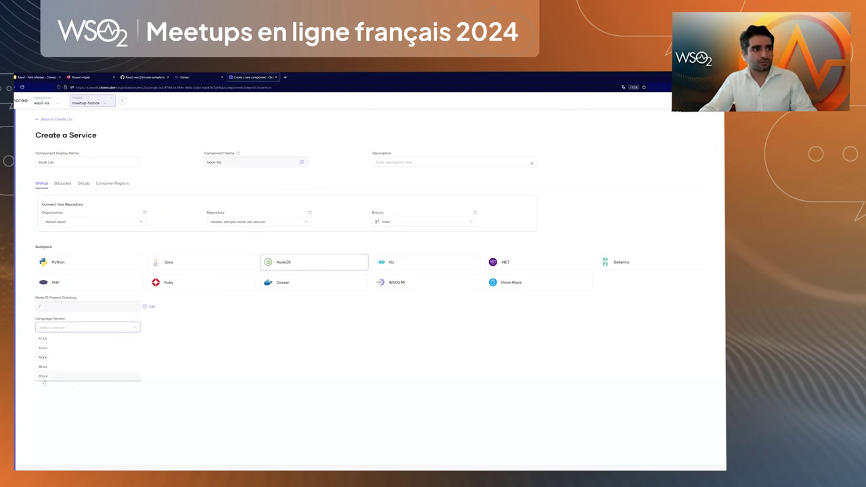
pyautogui.click(43, 375)
pyautogui.click(88, 327)
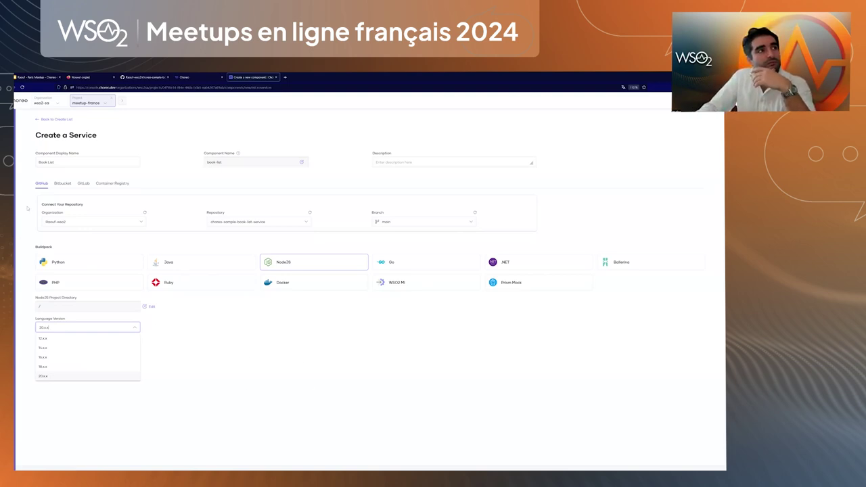
pyautogui.click(53, 377)
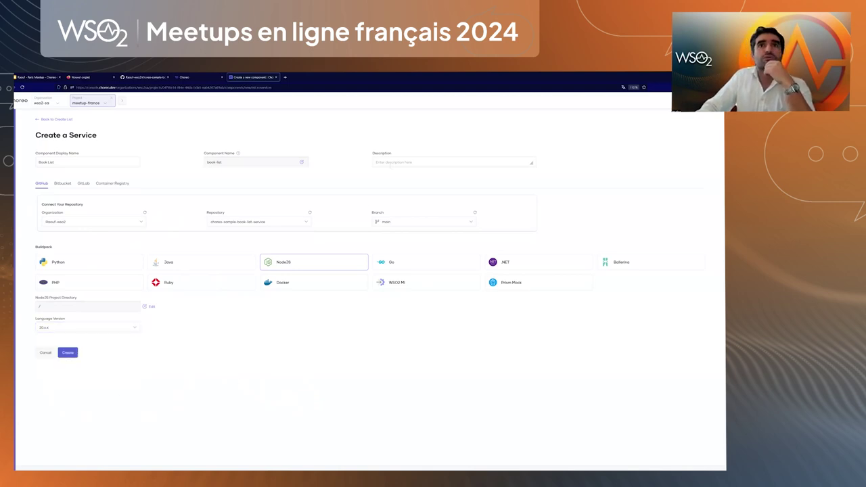
pyautogui.click(68, 353)
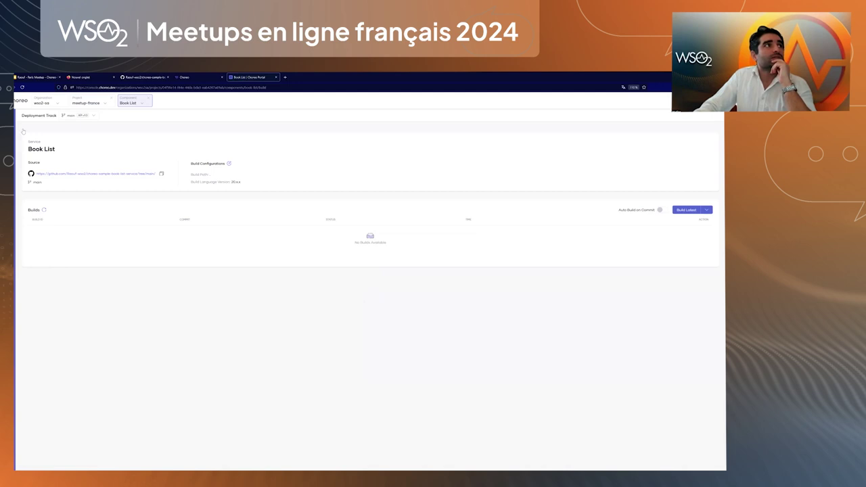
# Return to the meetup-france project overview and check its component listing
pyautogui.moveTo(21, 130)
pyautogui.click(79, 104)
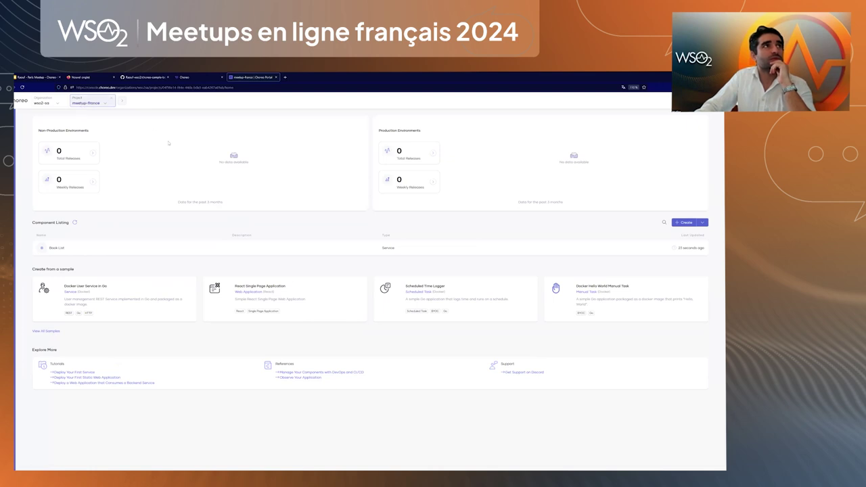
pyautogui.moveTo(364, 251)
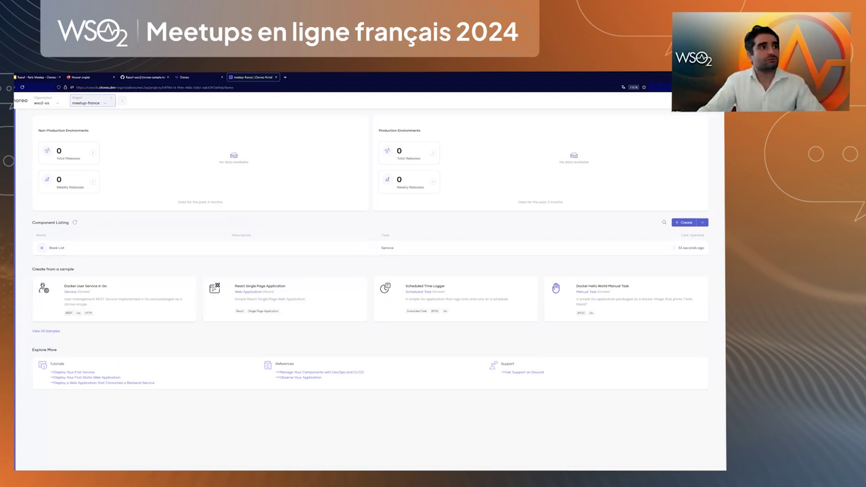
# Open the Book List component and examine the details and stages of its initial build
pyautogui.click(58, 250)
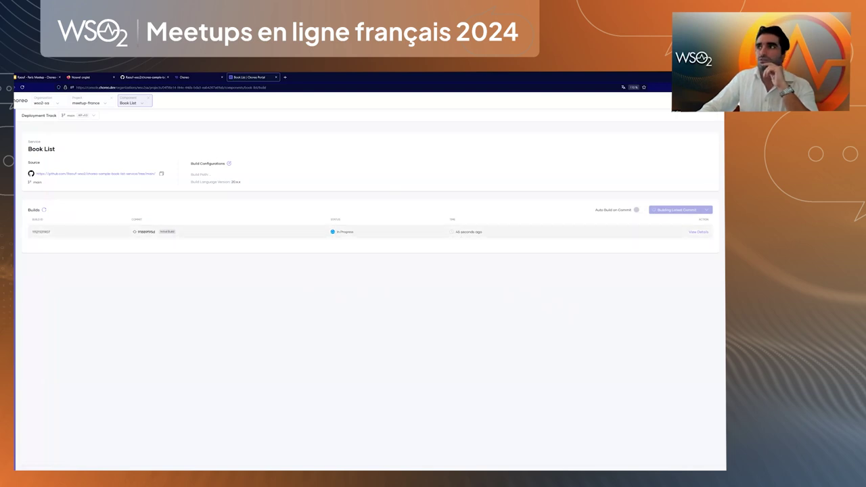
pyautogui.click(699, 232)
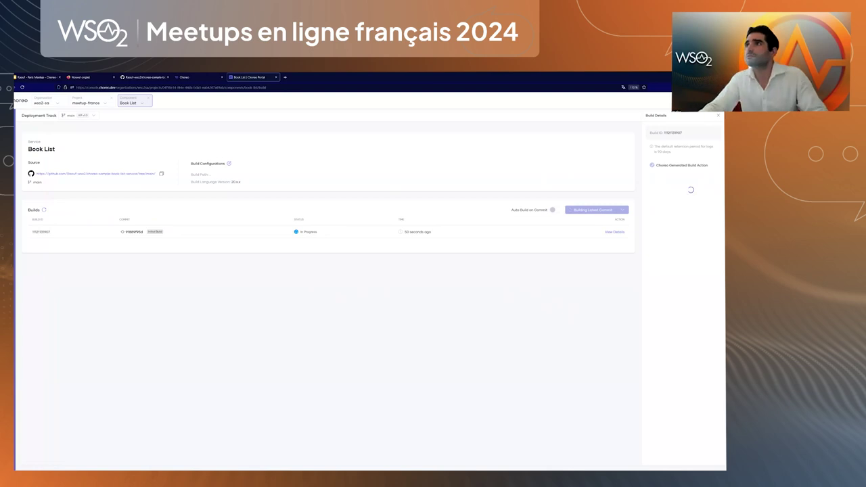
pyautogui.doubleClick(678, 165)
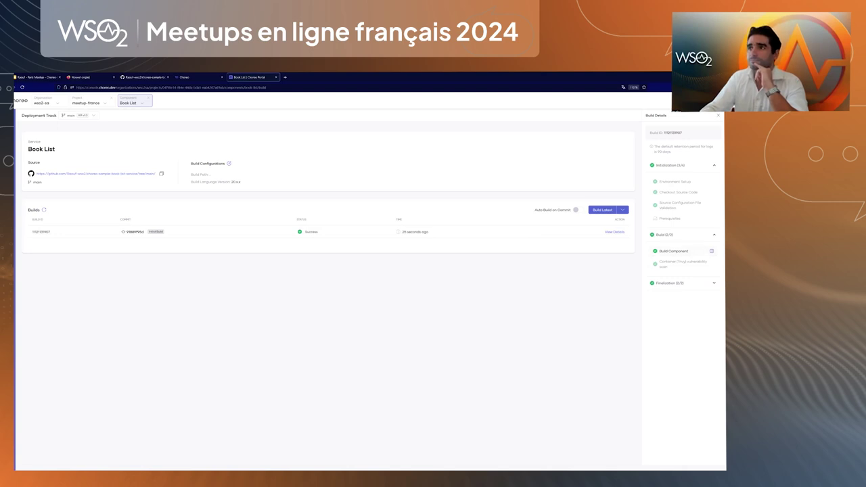
# Read through the Build Component log of the Book List build to its end, then close it
pyautogui.click(711, 251)
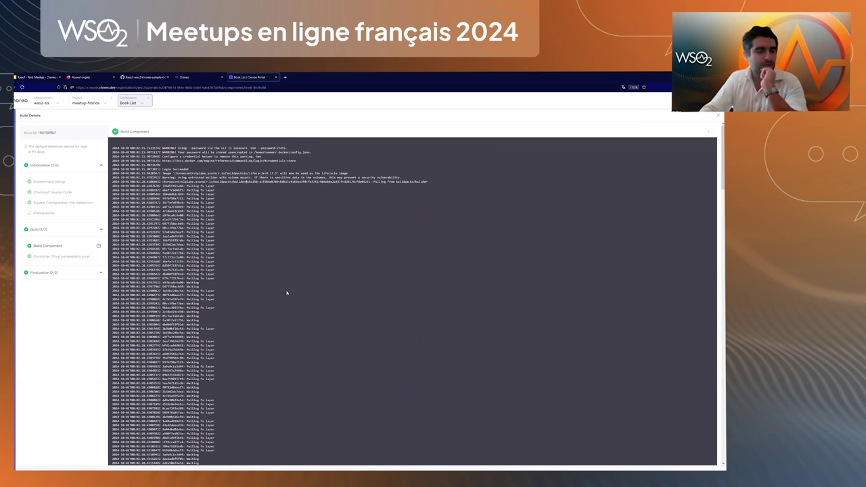
pyautogui.scroll(-10, 263, 257)
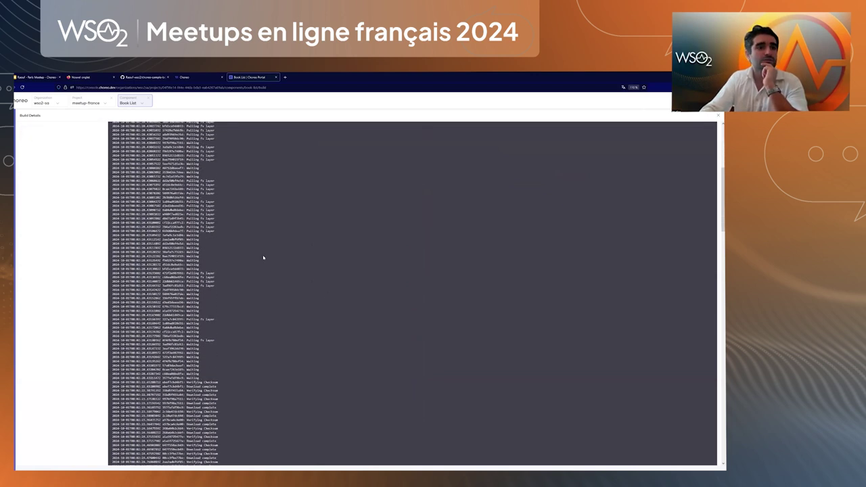
pyautogui.scroll(-15, 263, 257)
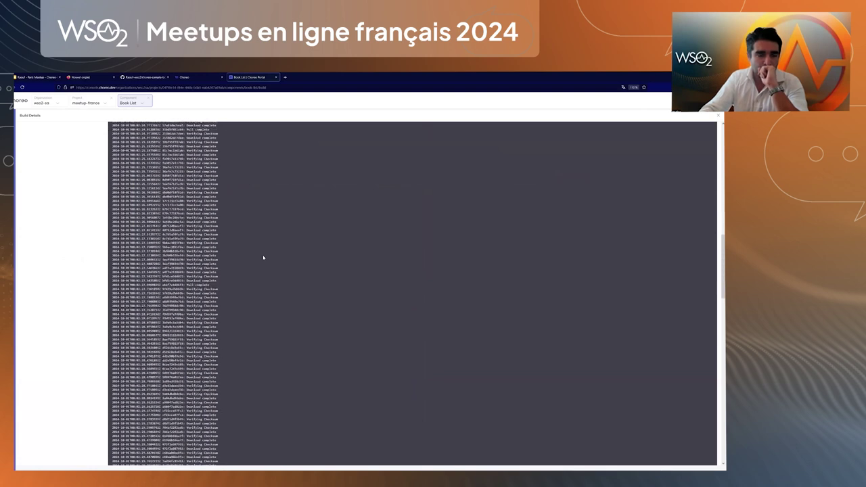
pyautogui.scroll(-5, 263, 257)
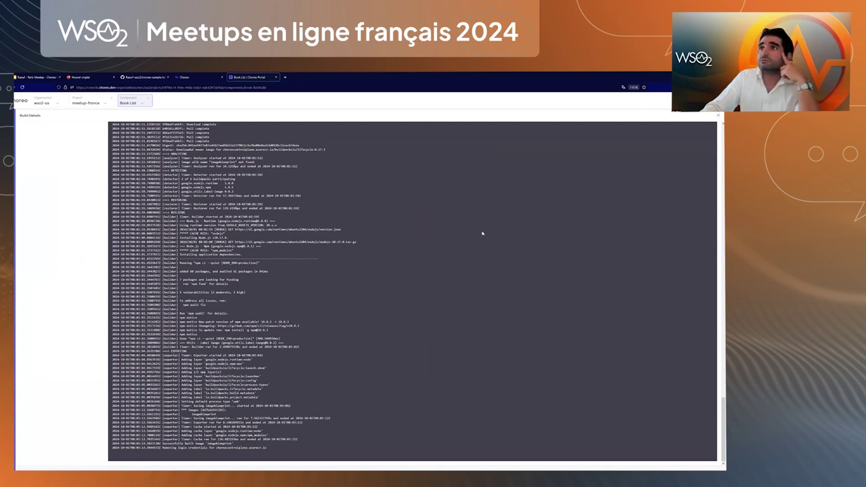
pyautogui.press('Escape')
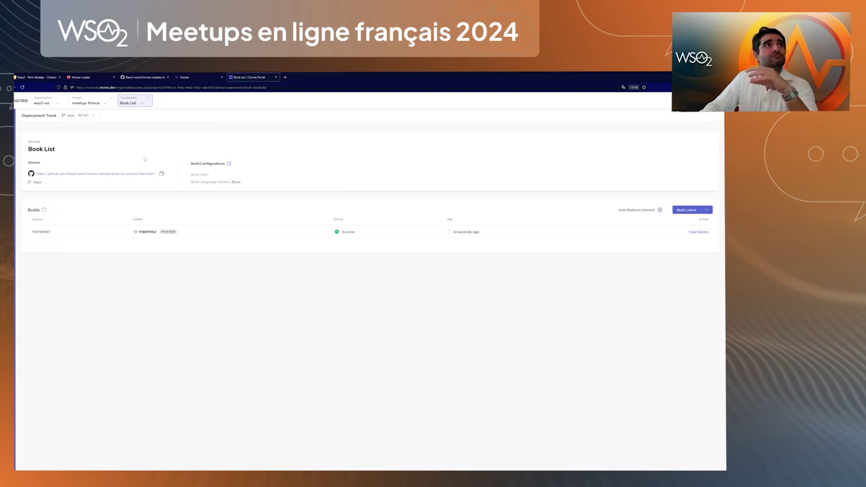
# Check the choreo-sample-book-list-service repository on GitHub and return to the Book List builds in Choreo
pyautogui.hotkey('ctrl', 'shift', 'Tab')
pyautogui.hotkey('ctrl', 'shift', 'Tab')
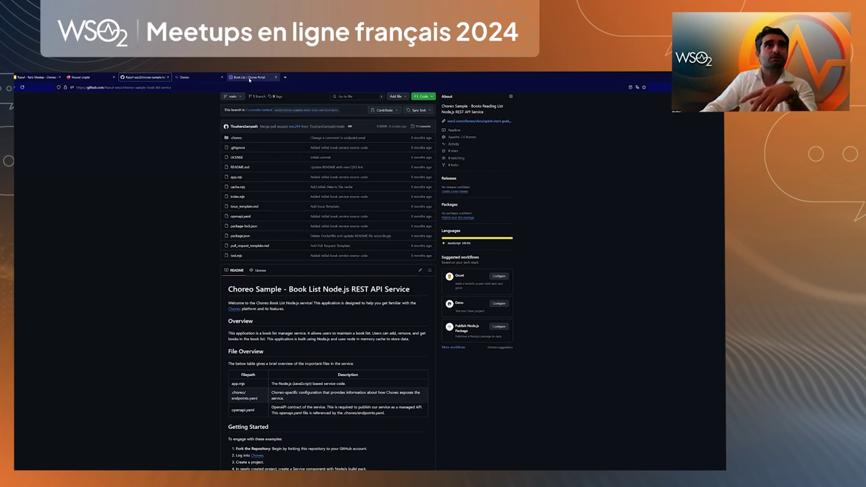
pyautogui.click(250, 78)
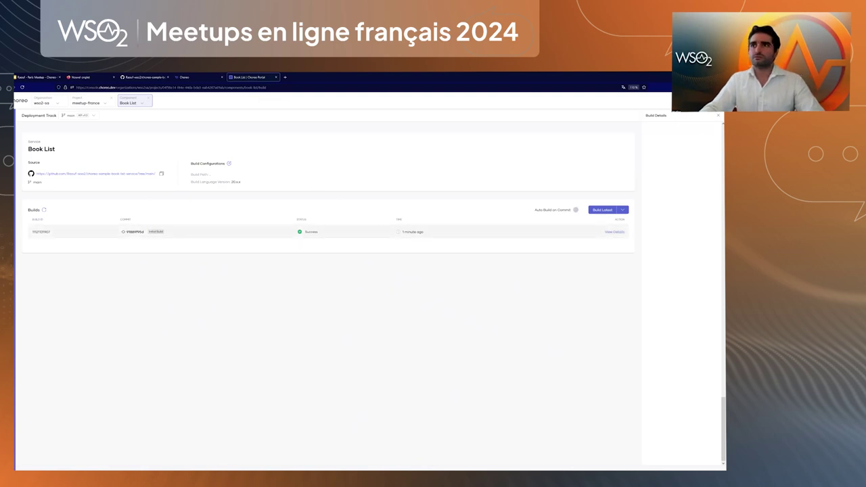
# Examine the commit of the initial build, refresh the builds page and reopen the build's details
pyautogui.doubleClick(130, 232)
pyautogui.click(366, 229)
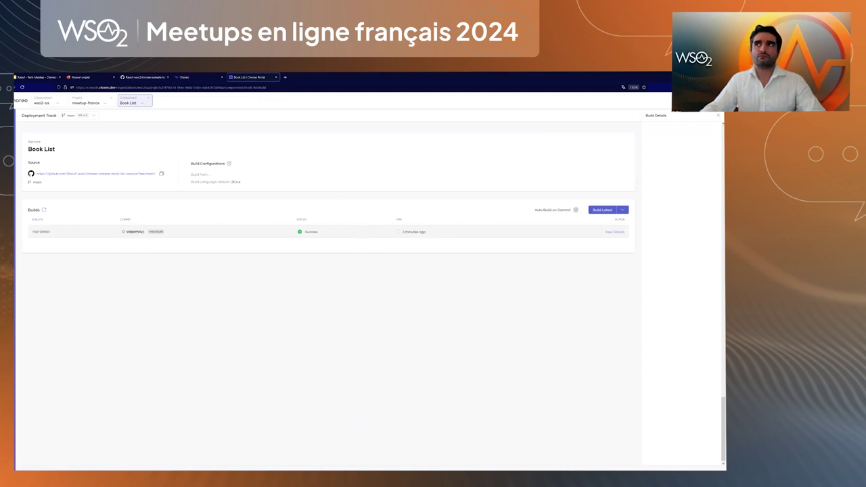
pyautogui.click(21, 88)
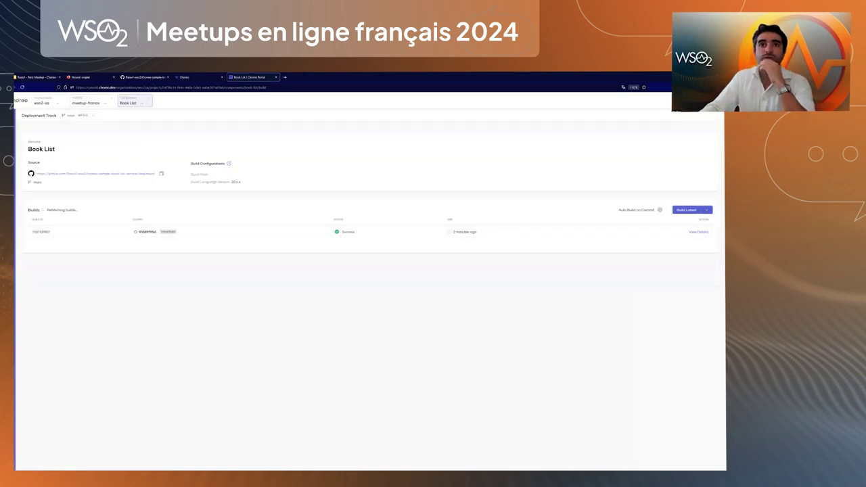
pyautogui.click(699, 232)
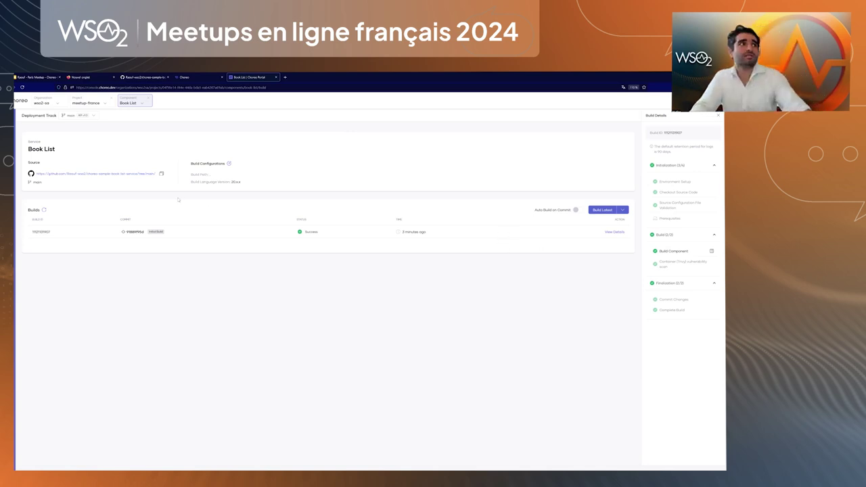
# Open the Book List deployment setup, view the optional environment variable and file mount forms, and dismiss them without adding anything
pyautogui.click(33, 156)
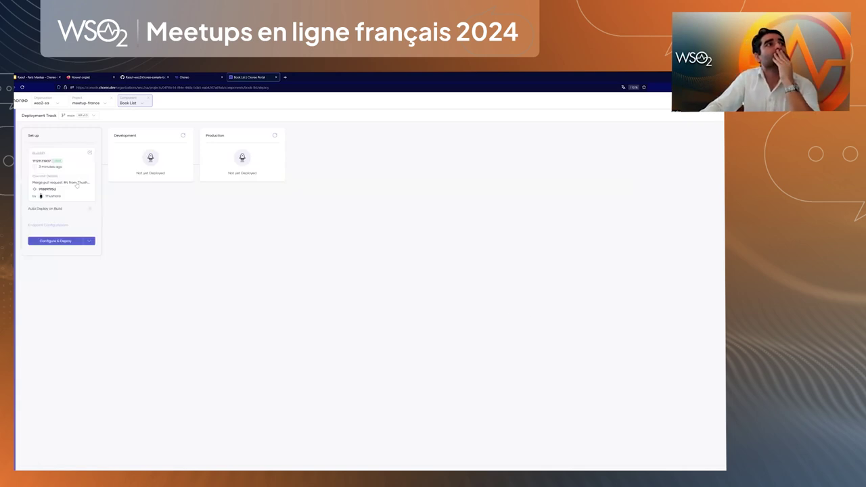
pyautogui.moveTo(29, 160)
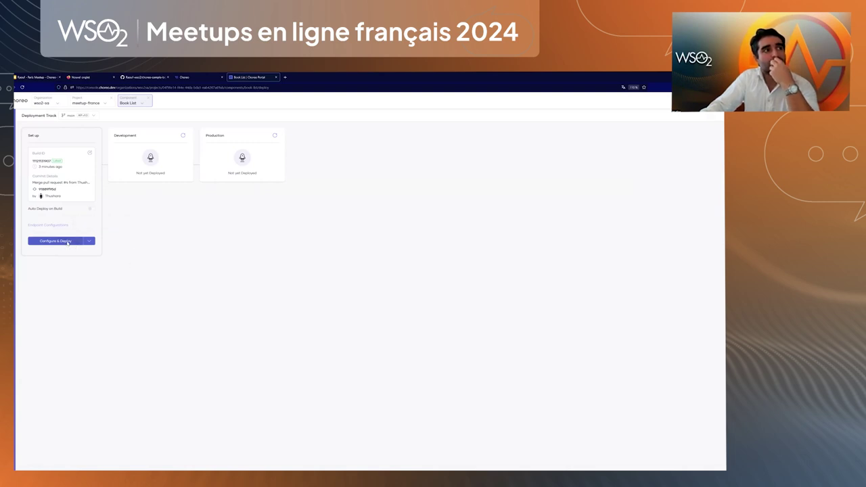
pyautogui.click(67, 242)
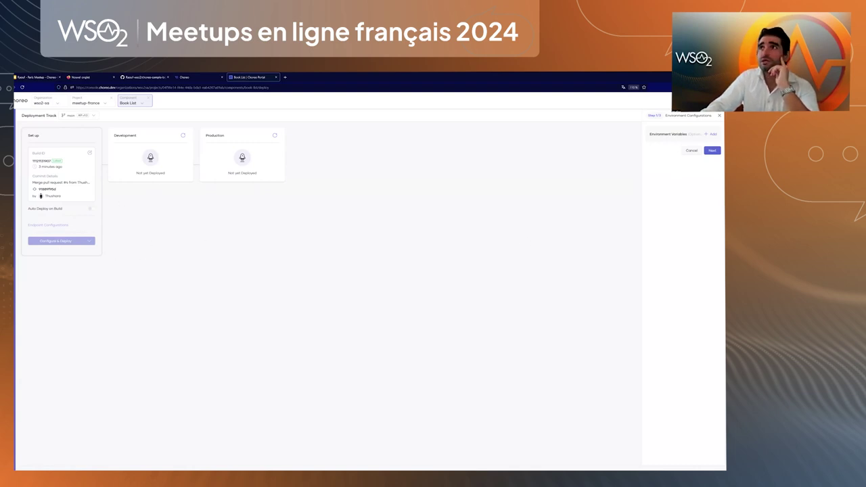
pyautogui.click(712, 134)
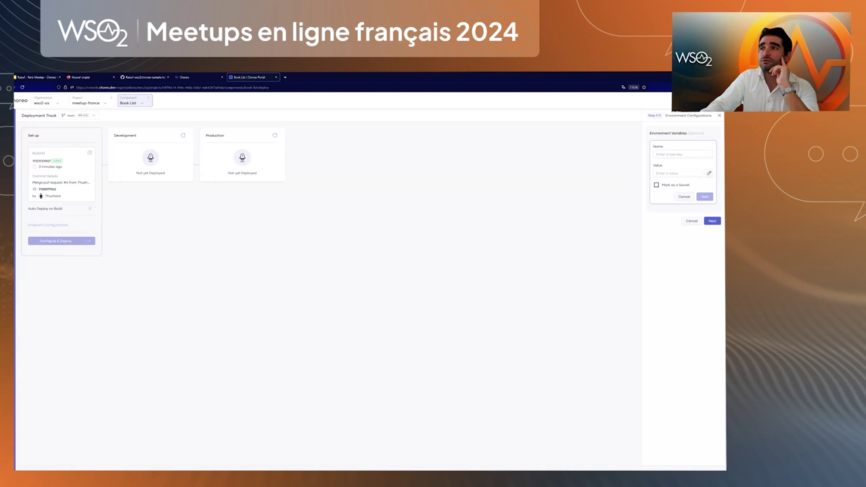
pyautogui.press('Escape')
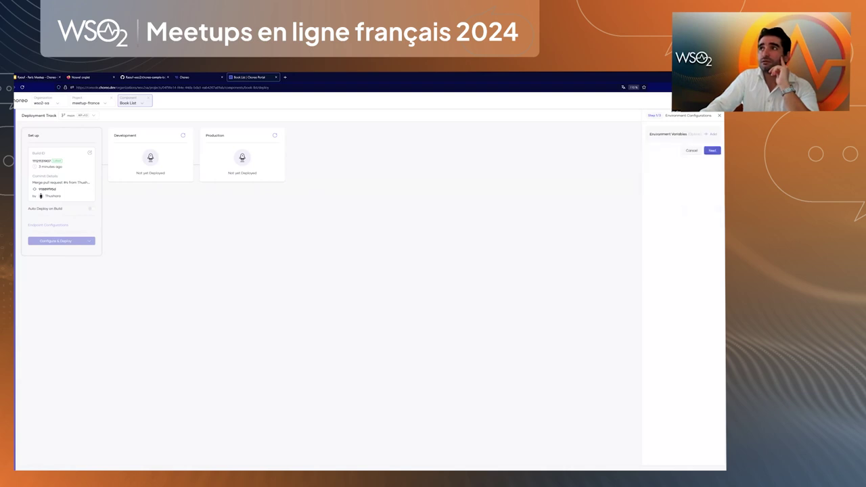
pyautogui.click(712, 151)
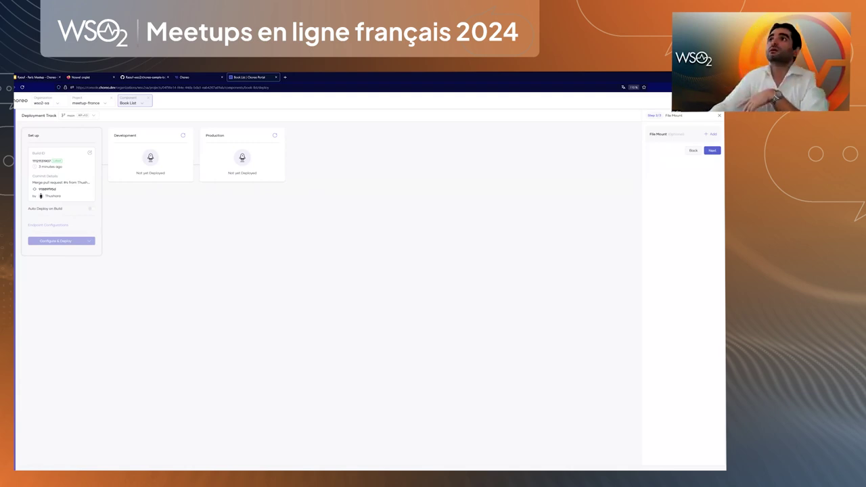
pyautogui.click(711, 134)
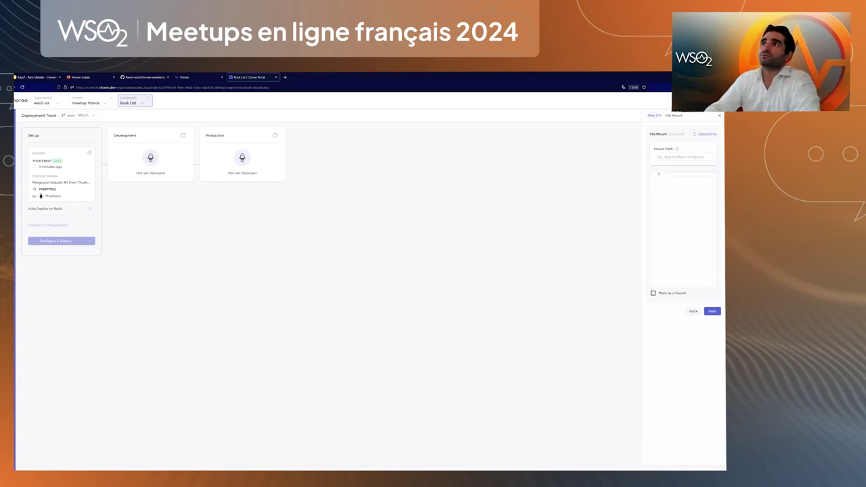
pyautogui.click(87, 214)
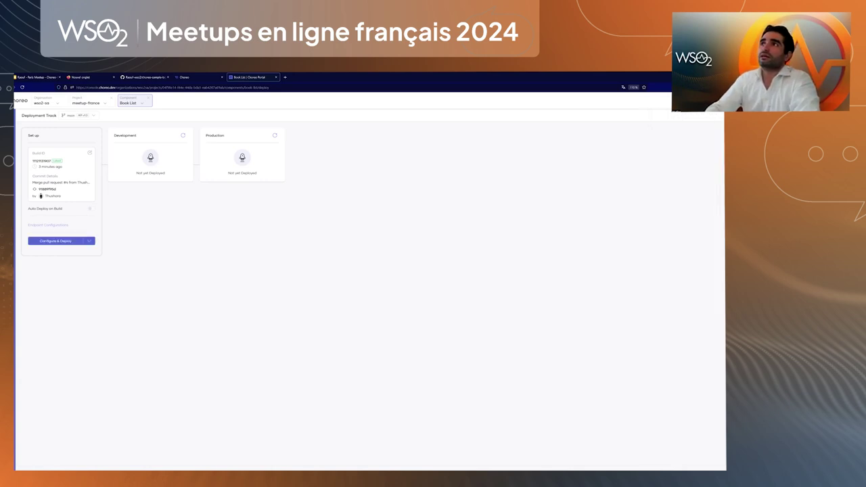
# Configure and deploy Book List to Development without environment variables or file mounts, accepting the Books REST Endpoint details
pyautogui.click(62, 242)
pyautogui.click(712, 151)
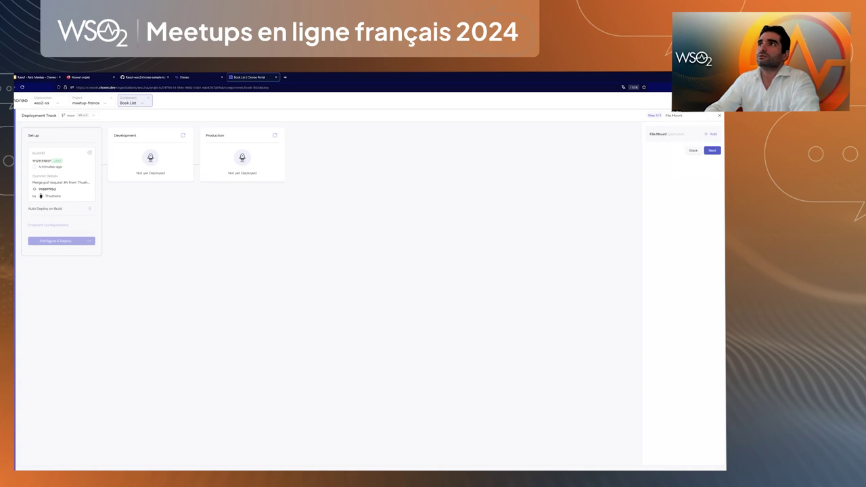
pyautogui.click(712, 151)
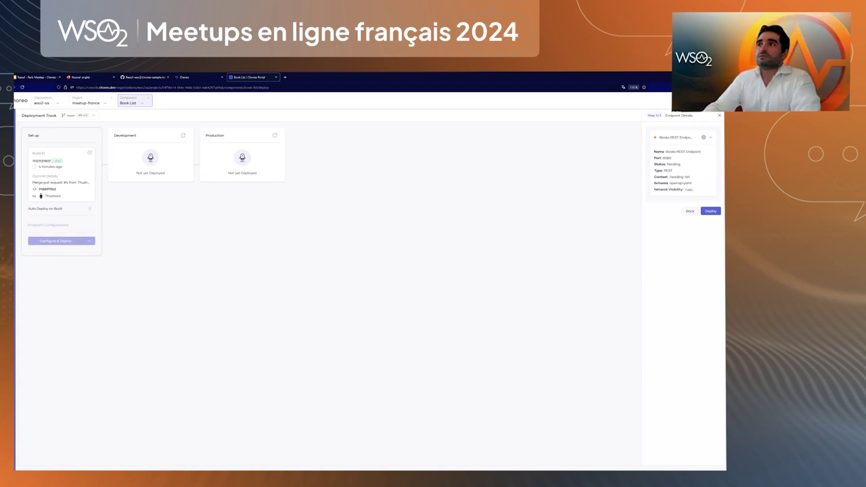
pyautogui.click(711, 211)
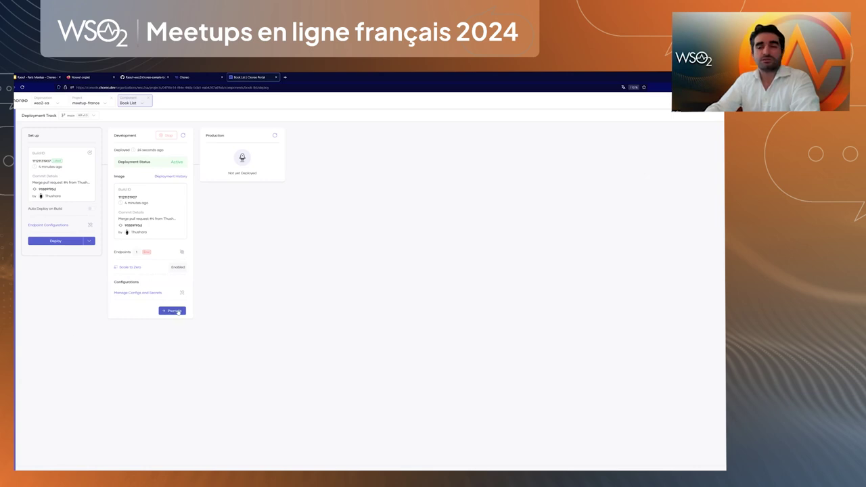
# Look through the component's test console, API Chat, management overview and API lifecycle, ending back at the deployment page
pyautogui.click(34, 170)
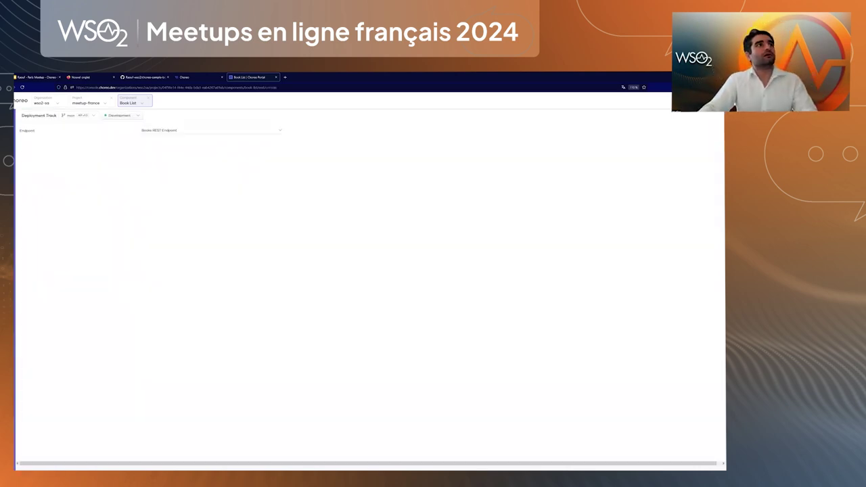
pyautogui.click(24, 192)
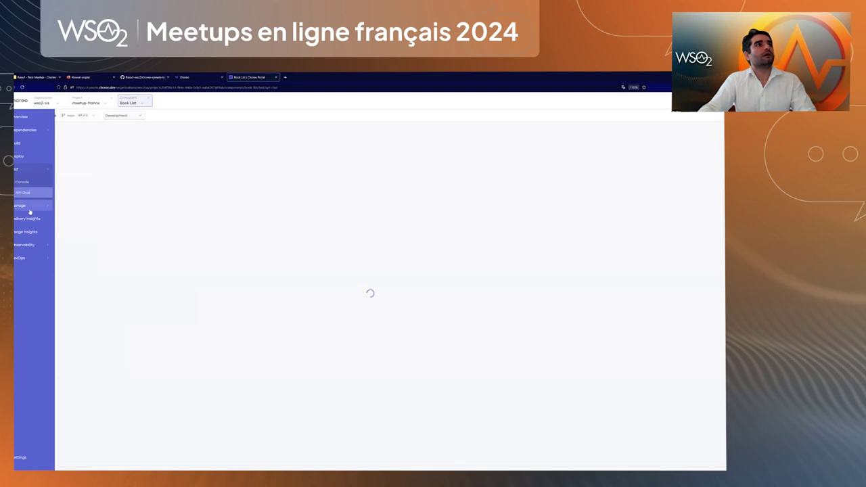
pyautogui.click(33, 219)
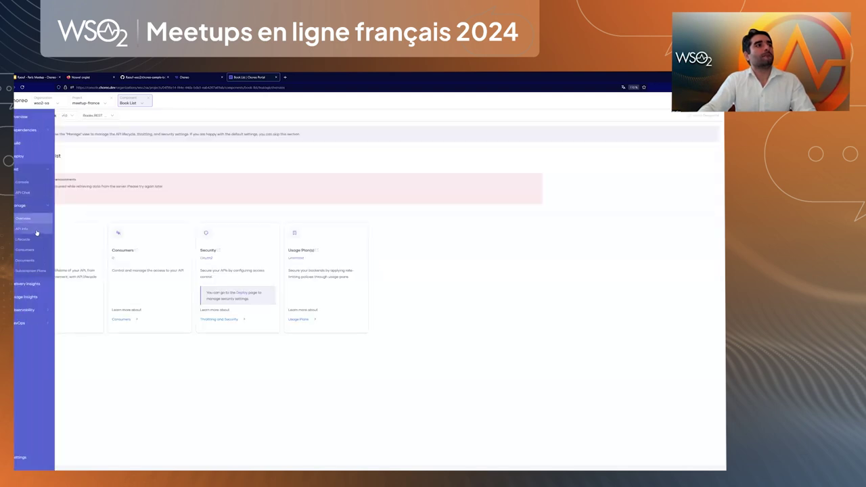
pyautogui.click(35, 239)
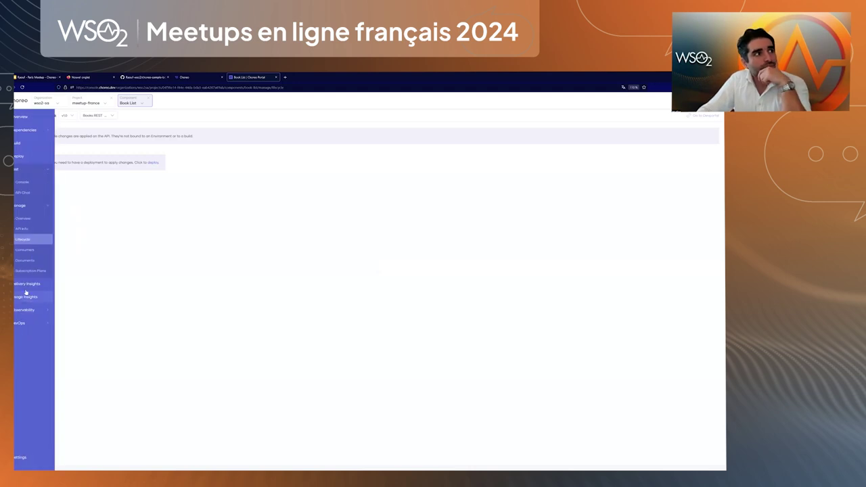
pyautogui.click(24, 157)
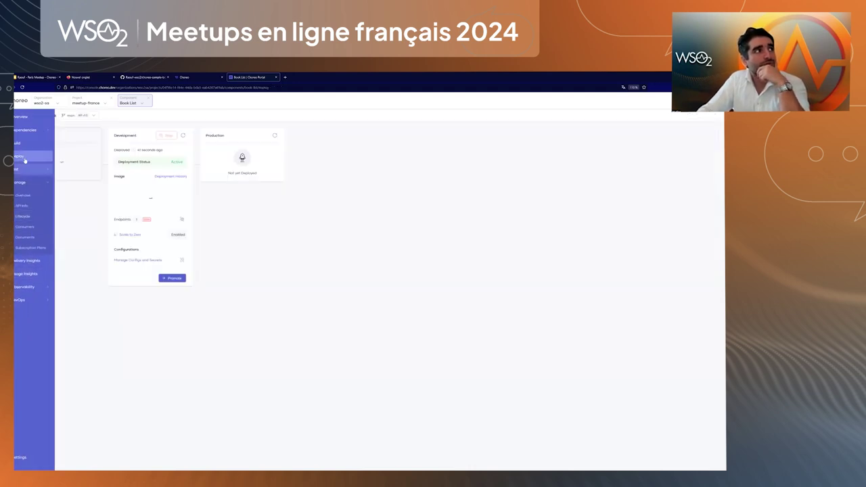
# View the observability section, then examine the Development runtime replicas and the container's image and resource limits
pyautogui.click(29, 287)
pyautogui.click(27, 299)
pyautogui.click(32, 323)
pyautogui.click(31, 336)
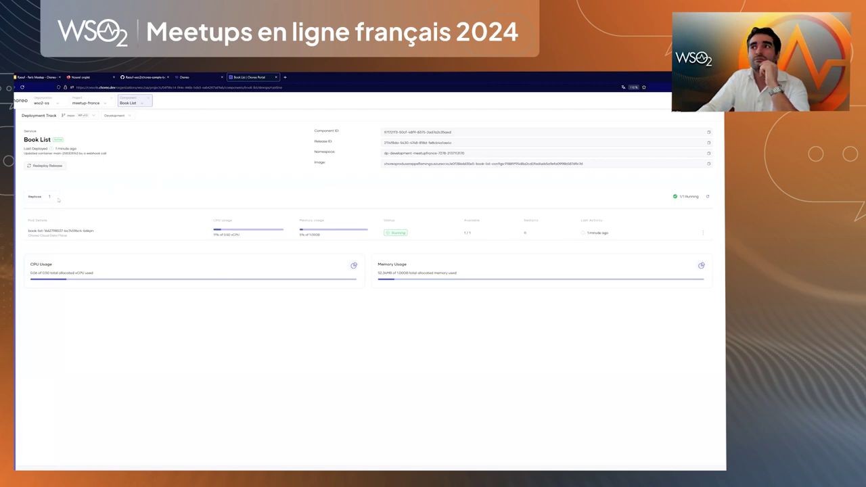
pyautogui.click(30, 344)
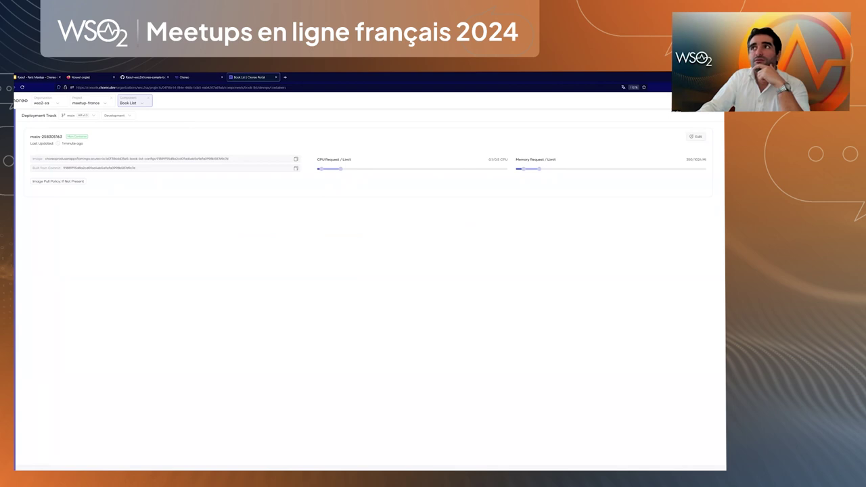
# Open the form for creating a config or secret in the Development environment
pyautogui.moveTo(31, 304)
pyautogui.click(29, 357)
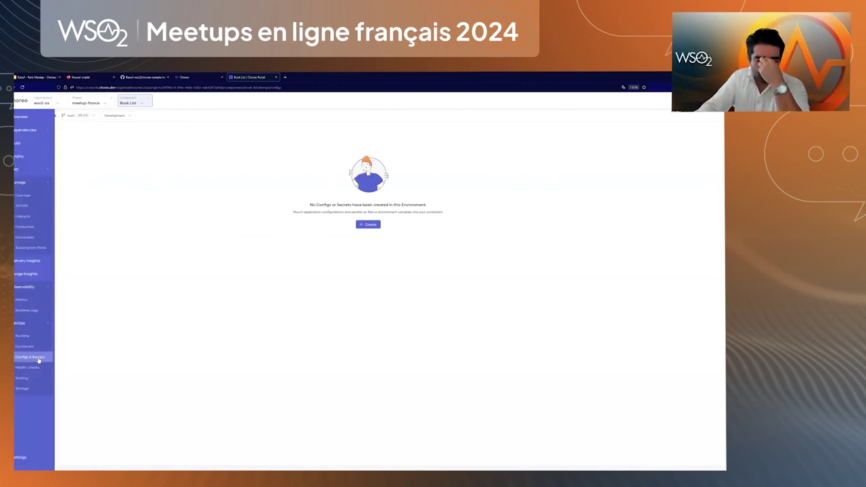
pyautogui.click(369, 224)
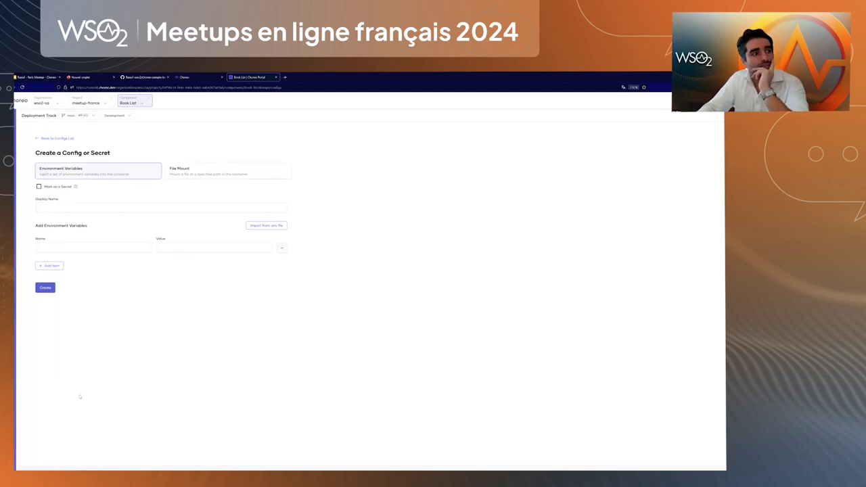
# Examine the liveness and readiness probes, the scaling options and the storage mounts, returning to the scaling settings
pyautogui.click(30, 364)
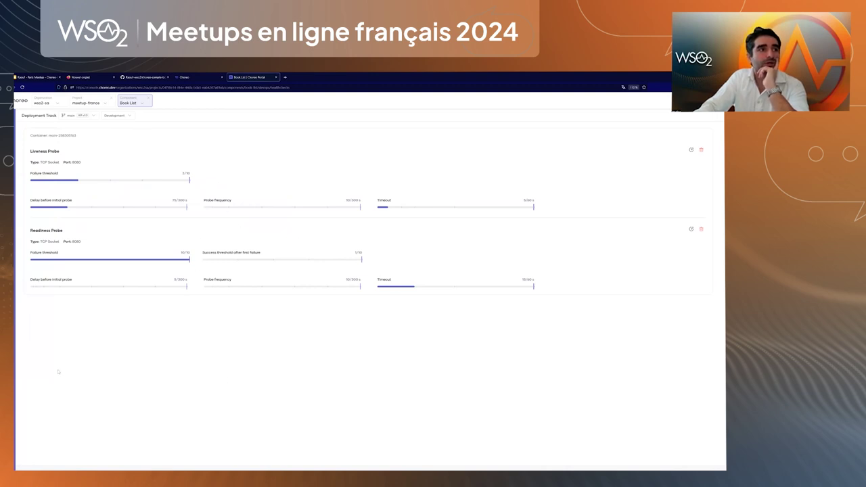
pyautogui.moveTo(34, 379)
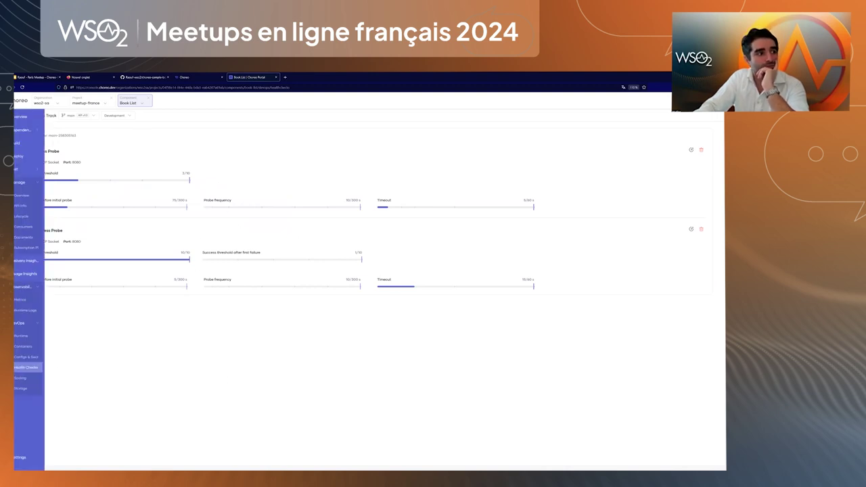
pyautogui.click(34, 379)
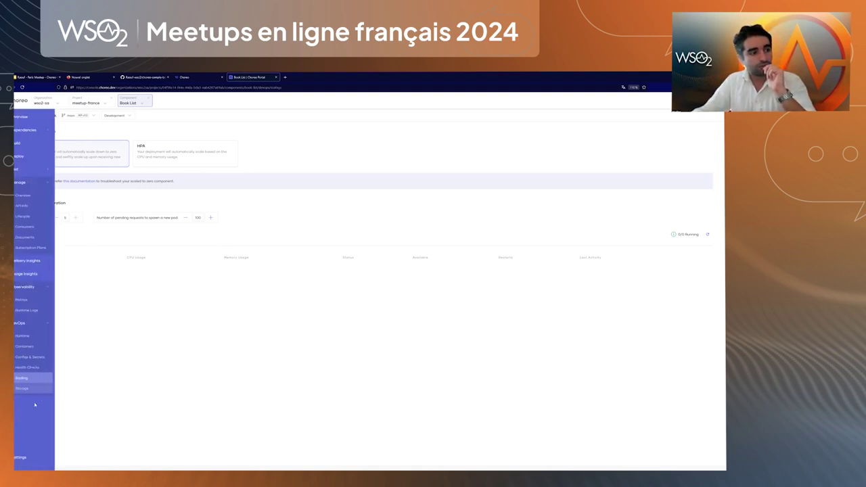
pyautogui.click(25, 389)
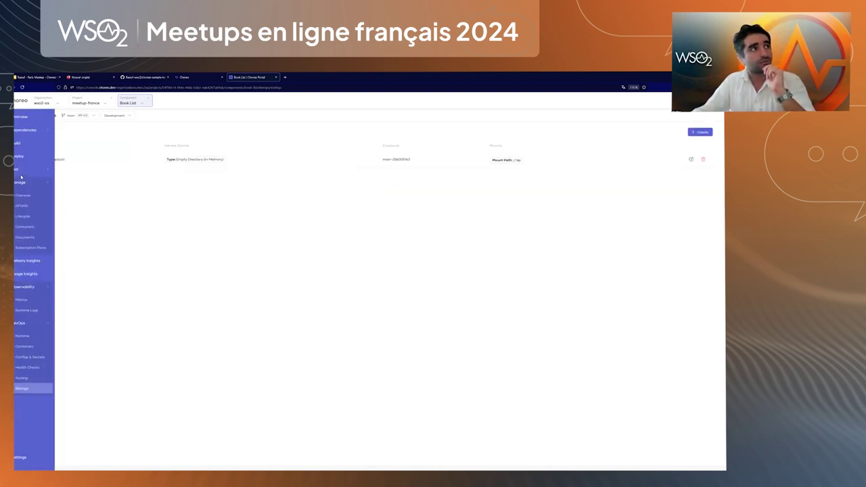
pyautogui.click(24, 377)
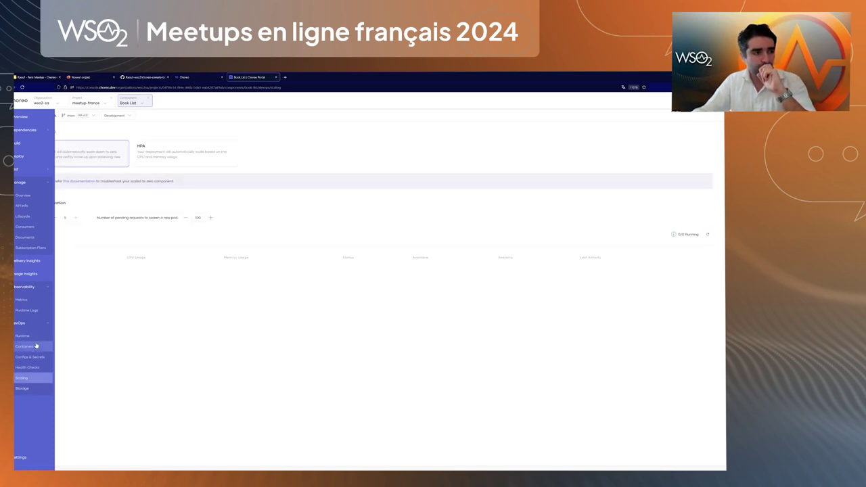
# Examine the Book List component's throughput and latency metrics and its Development runtime logs for the past 24 hours
pyautogui.click(30, 301)
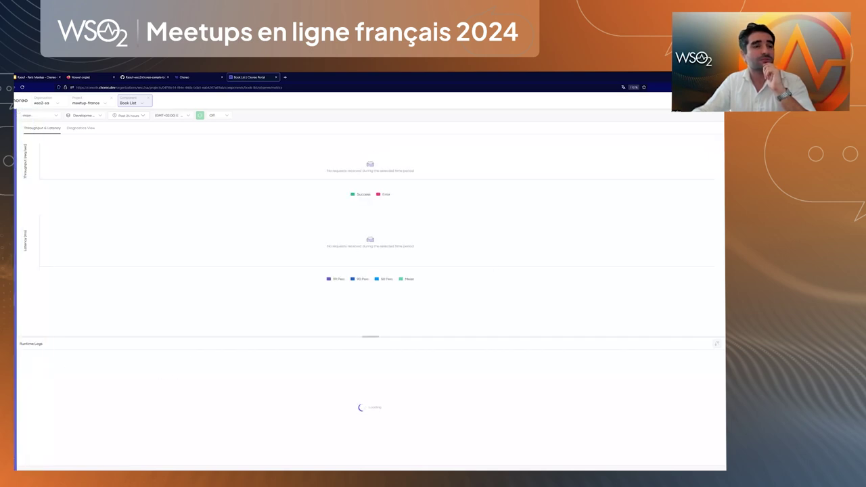
pyautogui.click(21, 311)
pyautogui.click(22, 299)
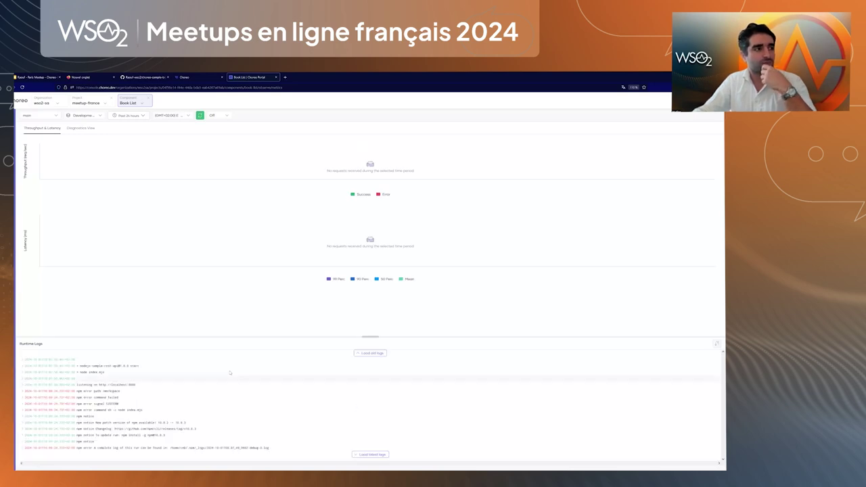
pyautogui.click(29, 311)
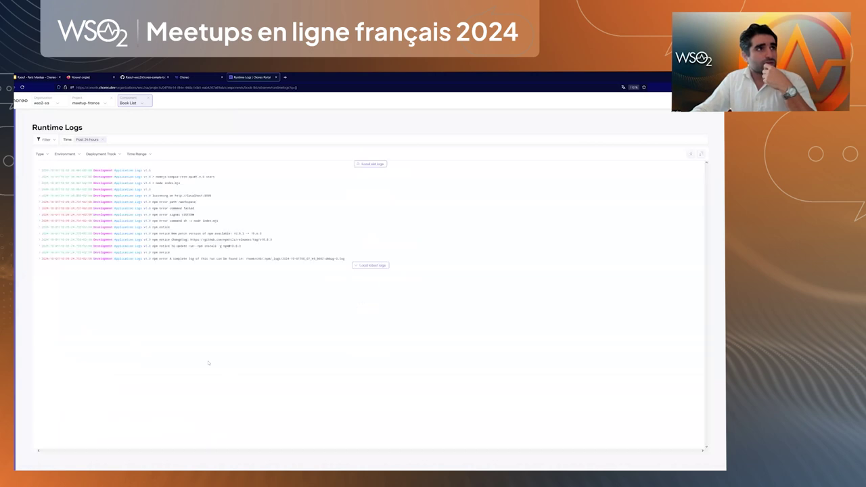
pyautogui.click(27, 299)
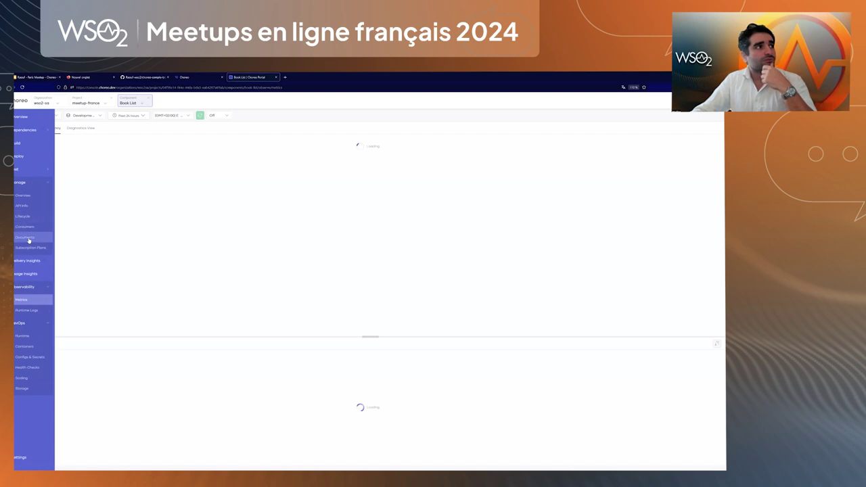
# Review the Book List component's API info, management overview, build and deployment pages, ending on its overview
pyautogui.click(30, 204)
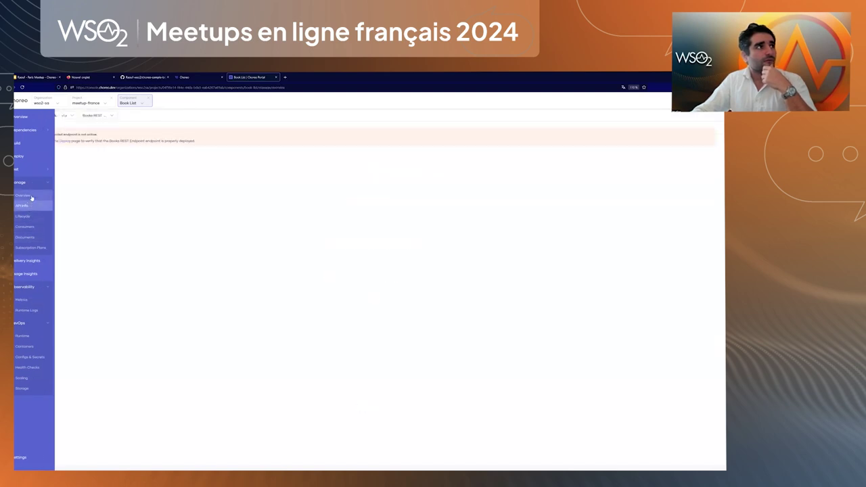
pyautogui.click(31, 196)
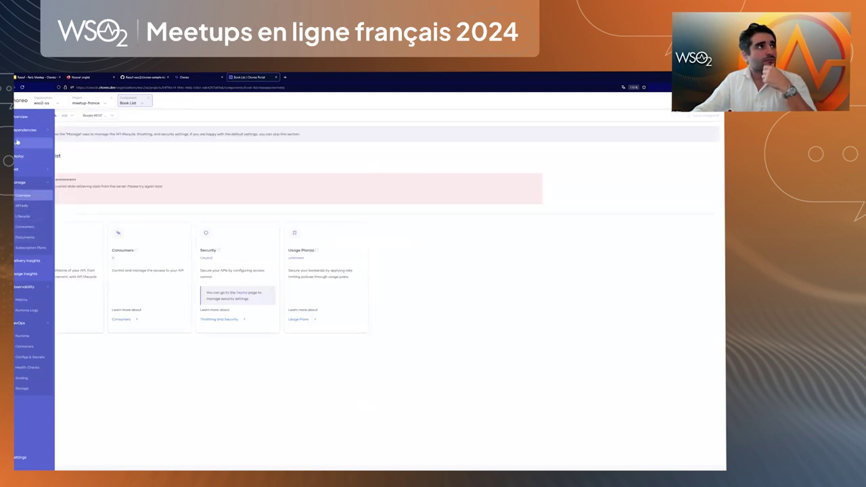
pyautogui.click(18, 142)
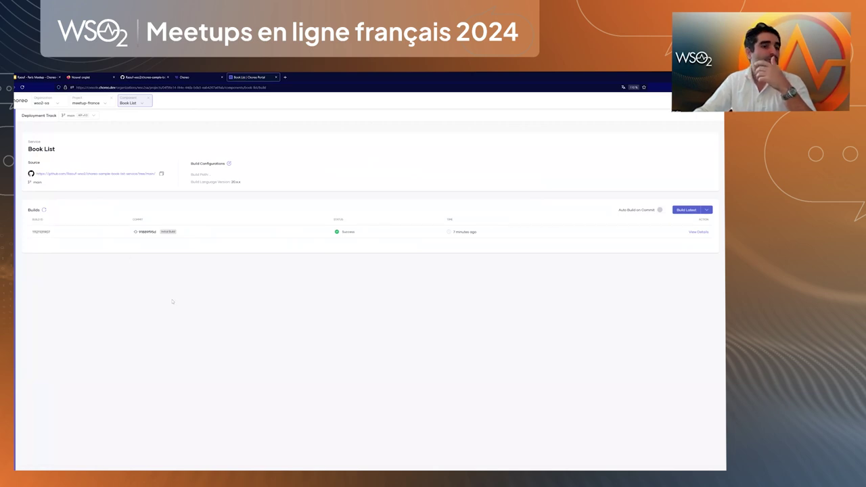
pyautogui.moveTo(19, 157)
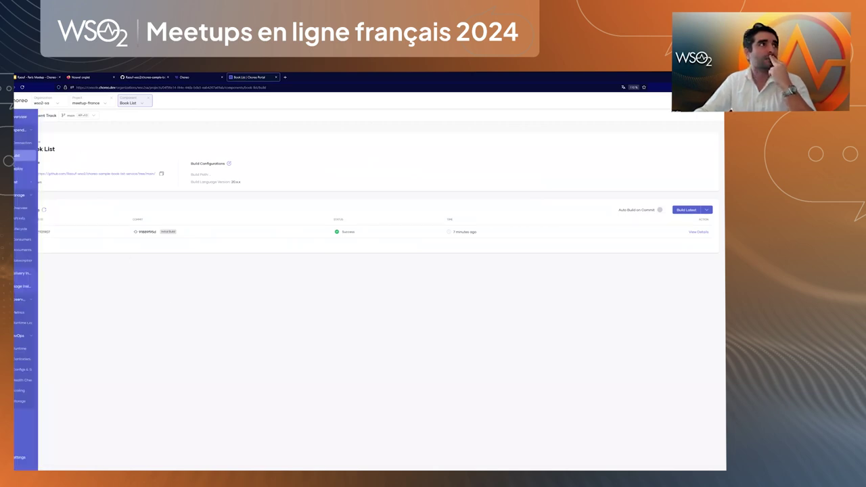
pyautogui.click(27, 171)
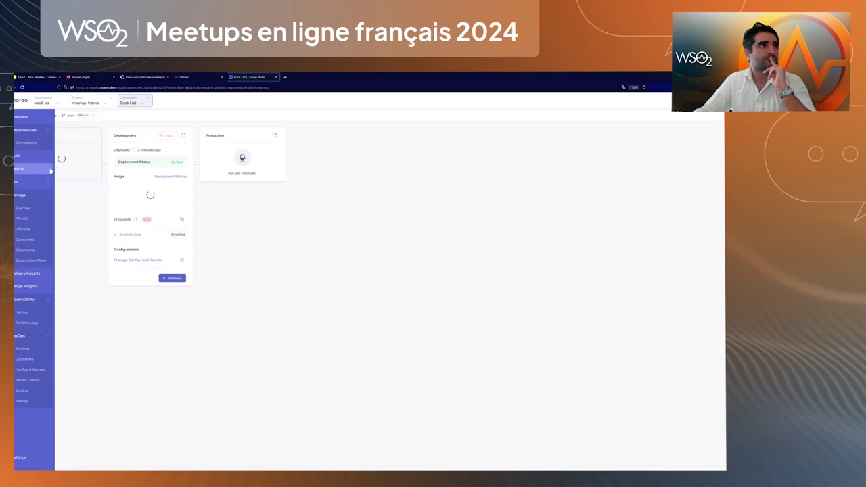
pyautogui.click(28, 133)
pyautogui.click(21, 116)
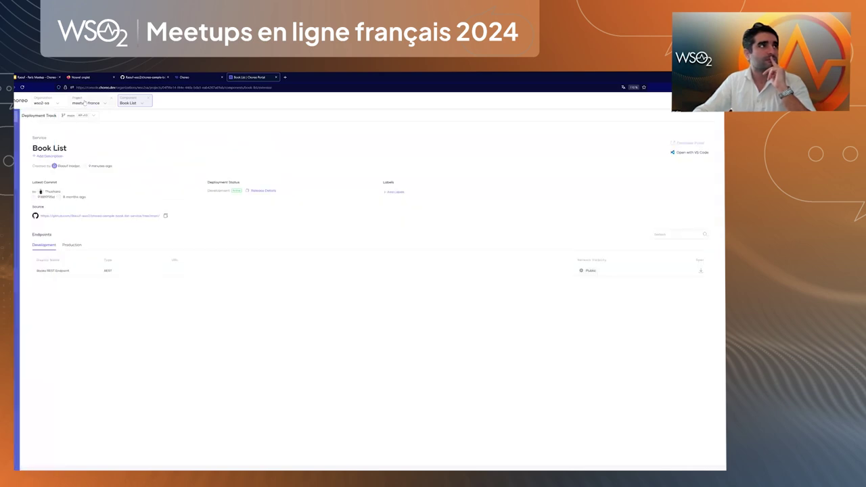
# Start a new API Proxy component in the meetup-france project, using the sample OpenAPI URL as its source
pyautogui.click(86, 103)
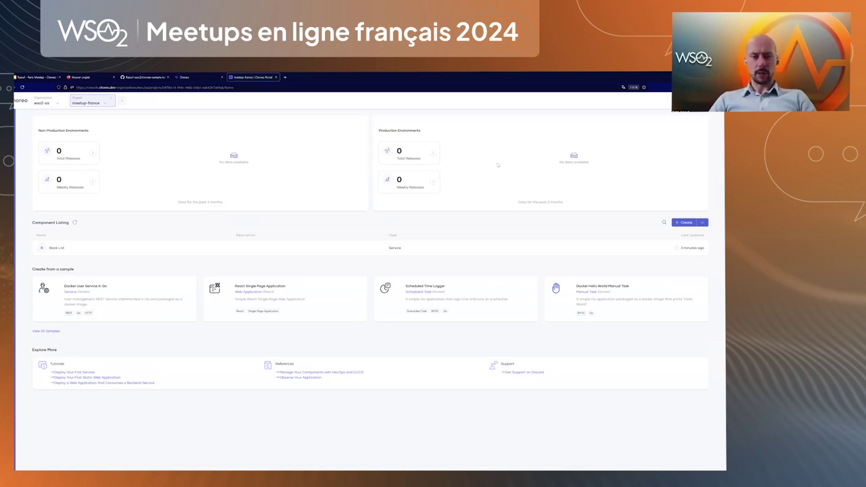
pyautogui.click(125, 101)
pyautogui.click(107, 122)
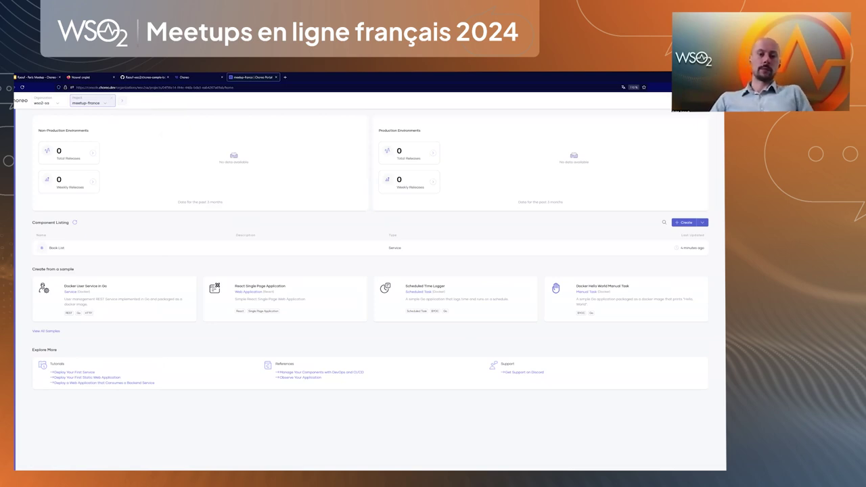
pyautogui.click(686, 222)
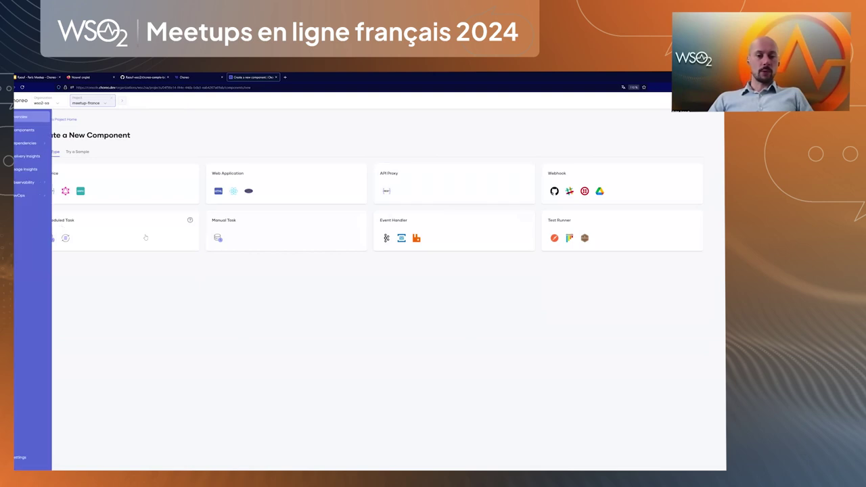
pyautogui.click(412, 176)
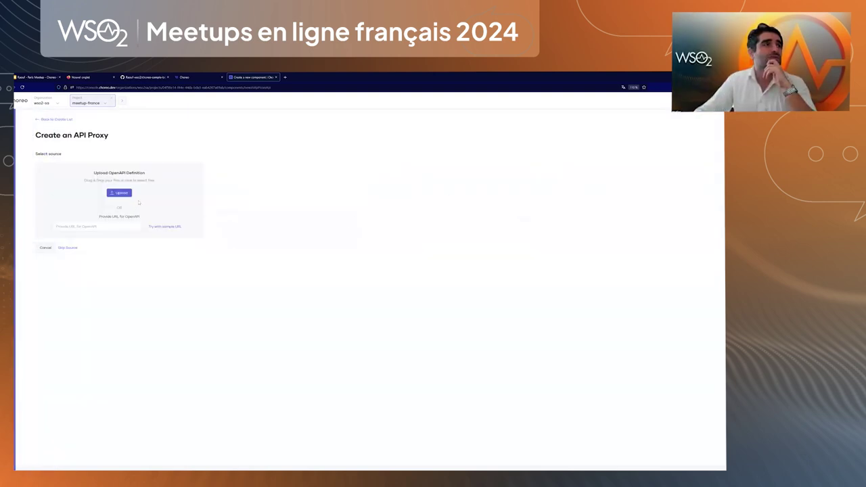
pyautogui.click(45, 247)
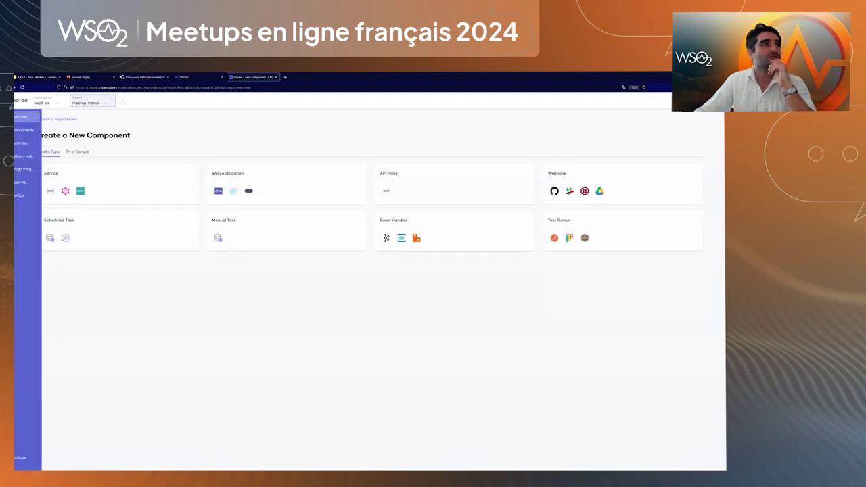
pyautogui.click(425, 184)
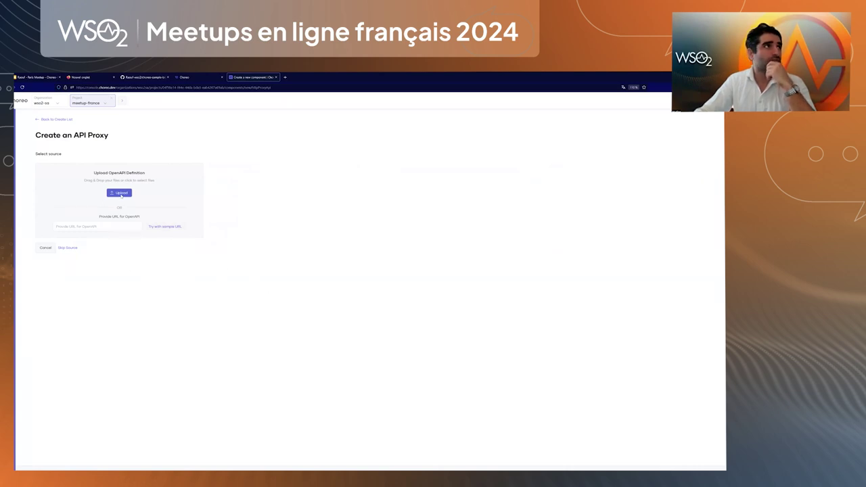
pyautogui.click(165, 226)
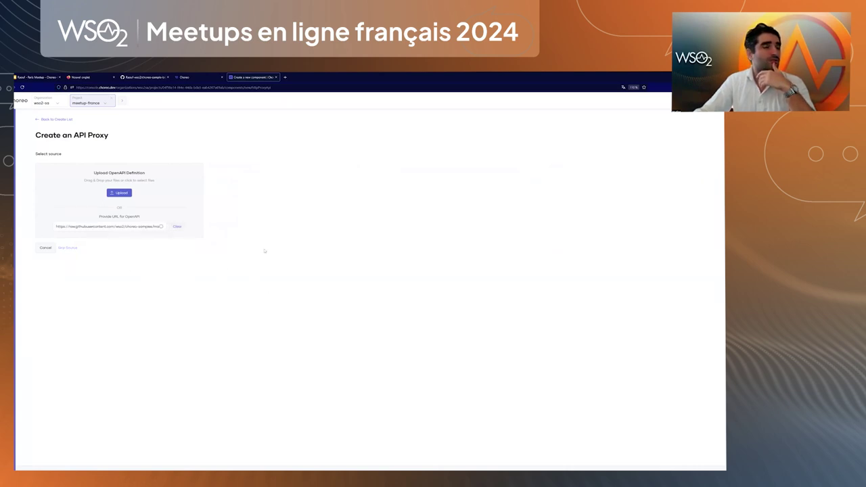
# Open the sample OpenAPI URL in a new browser tab and look through the Petstore definition
pyautogui.click(78, 227)
pyautogui.hotkey('ctrl', 'a')
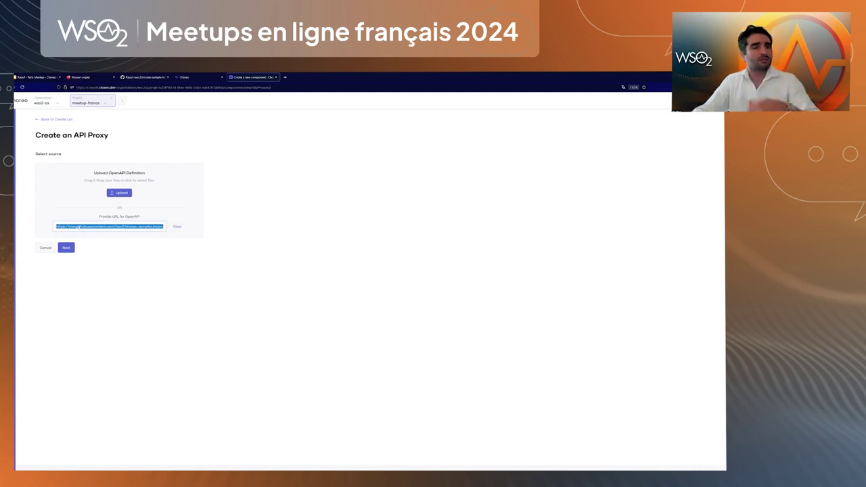
pyautogui.click(285, 77)
pyautogui.hotkey('ctrl', 'v')
pyautogui.press('Return')
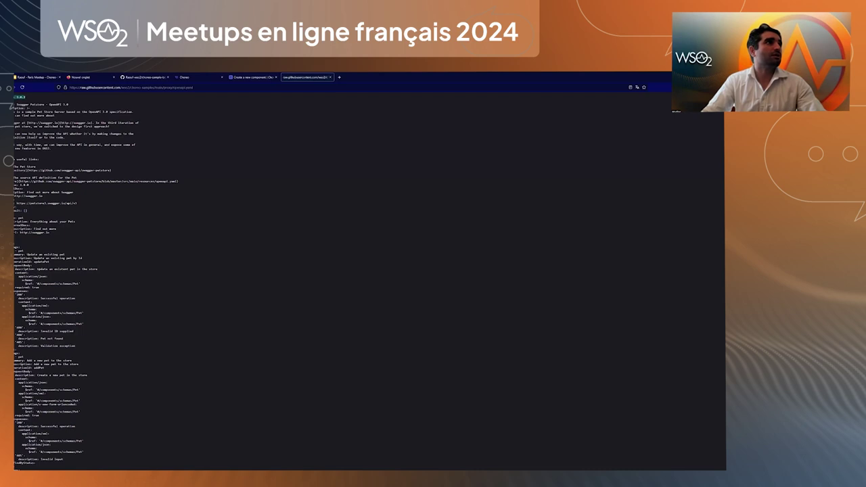
pyautogui.hotkey('ctrl', 'a')
pyautogui.scroll(-15, 162, 302)
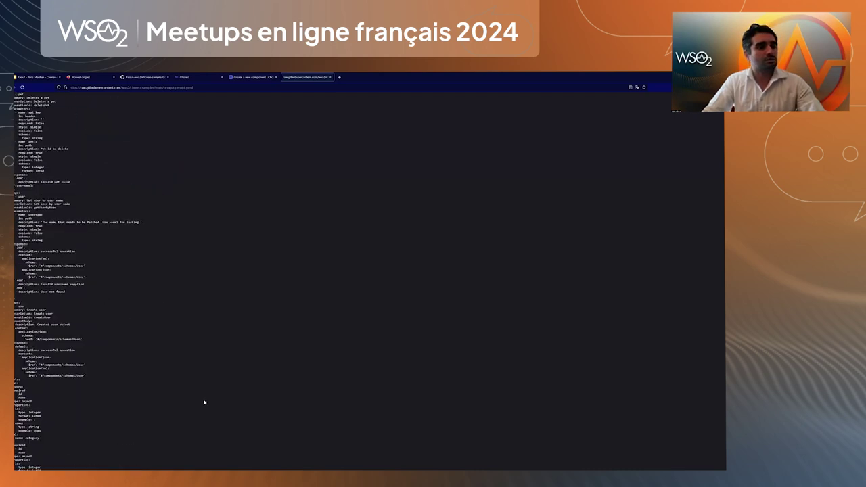
# Return to the API proxy form and create the Swagger Petstore proxy with the imported details and External access mode
pyautogui.hotkey('ctrl', 'pageup')
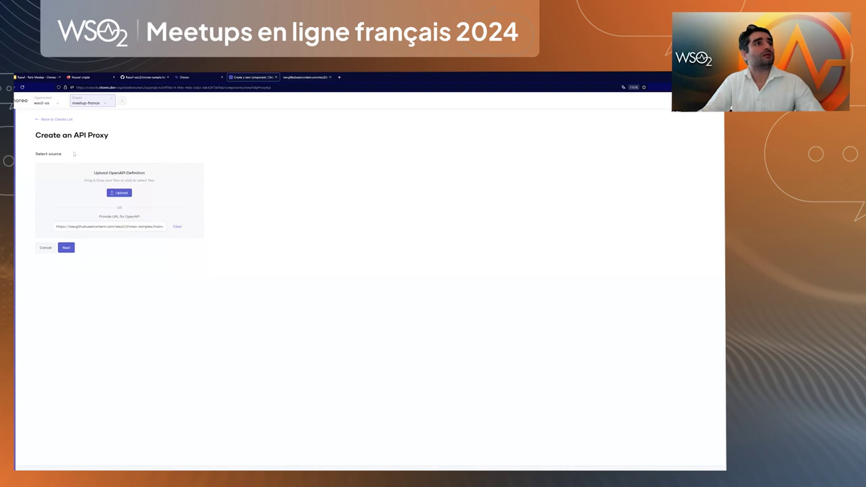
pyautogui.click(68, 249)
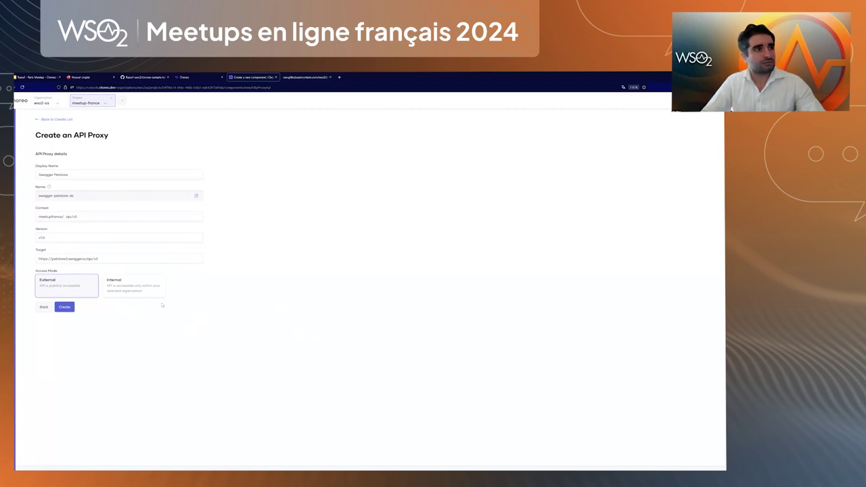
pyautogui.click(65, 307)
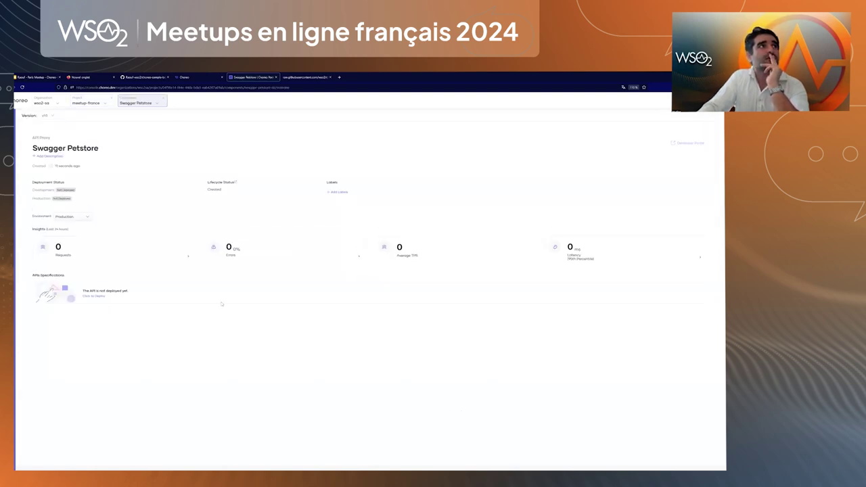
# Examine the Swagger Petstore proxy's resources, including the operation details and parameters of PUT /pet and POST /pet
pyautogui.click(27, 131)
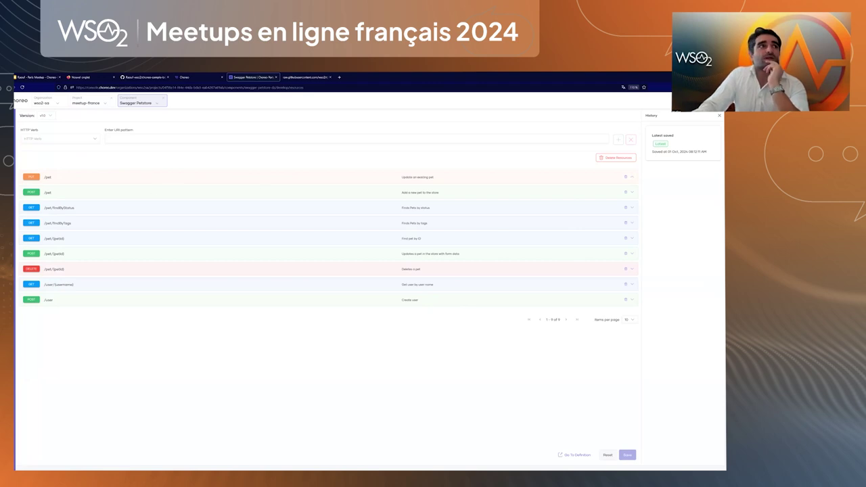
pyautogui.click(154, 177)
pyautogui.scroll(-1, 325, 297)
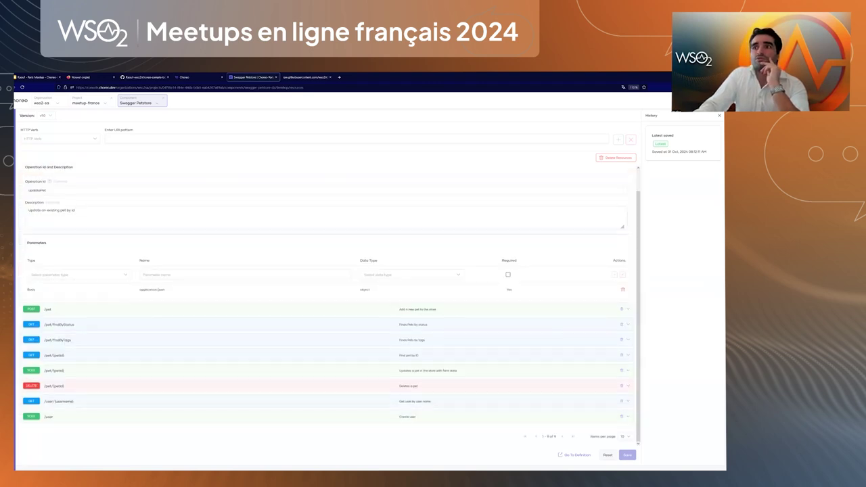
pyautogui.click(529, 310)
pyautogui.scroll(-4, 529, 274)
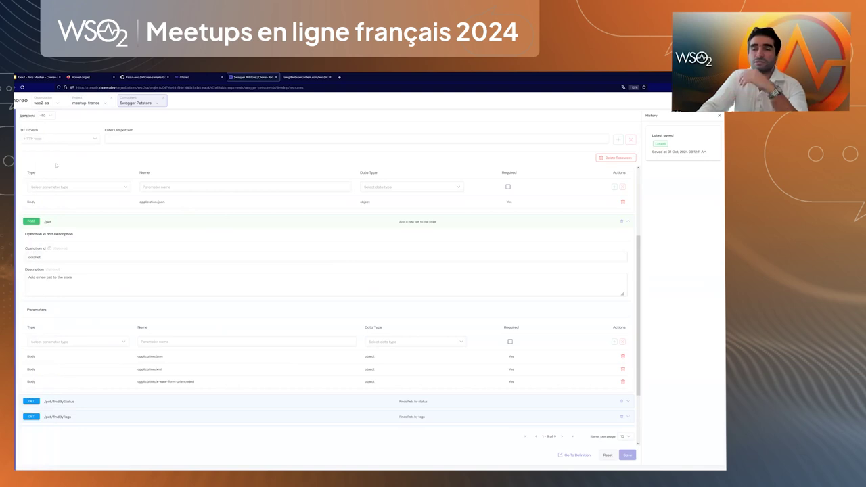
# Look through the proxy's API definition in edit mode, comparing the code, Swagger and split views
pyautogui.click(40, 155)
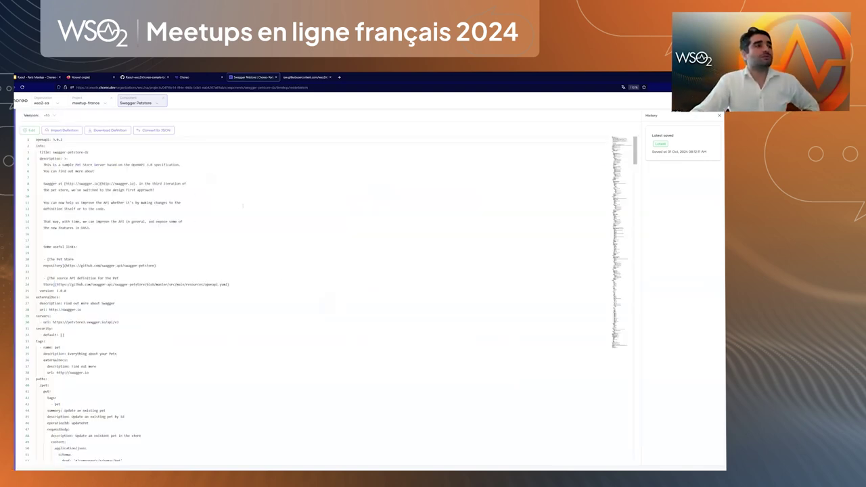
pyautogui.scroll(-5, 350, 364)
pyautogui.scroll(5, 200, 195)
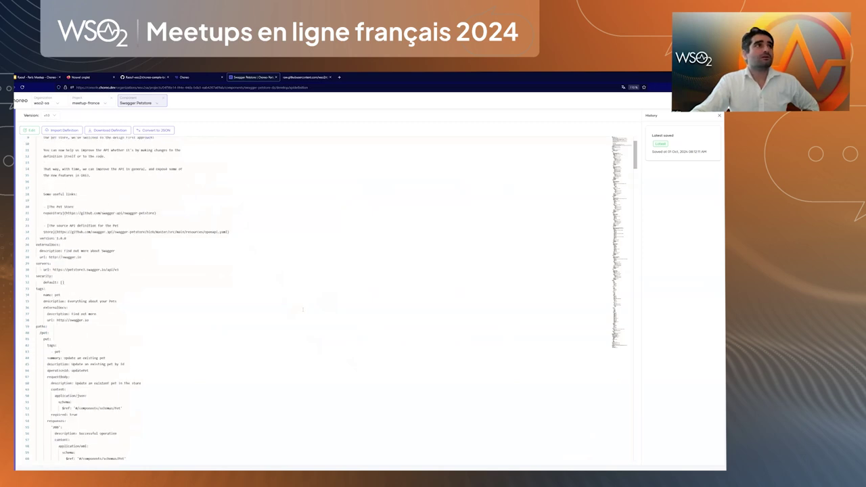
pyautogui.click(29, 131)
pyautogui.scroll(-4, 103, 289)
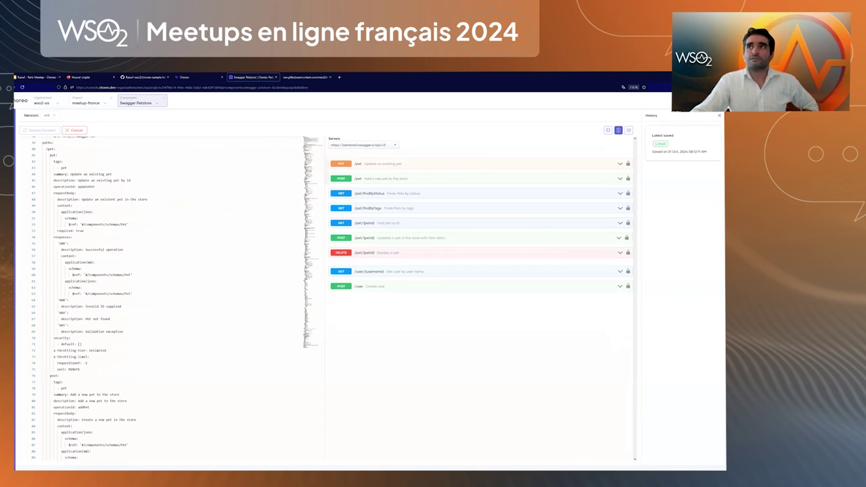
pyautogui.click(607, 130)
pyautogui.click(628, 130)
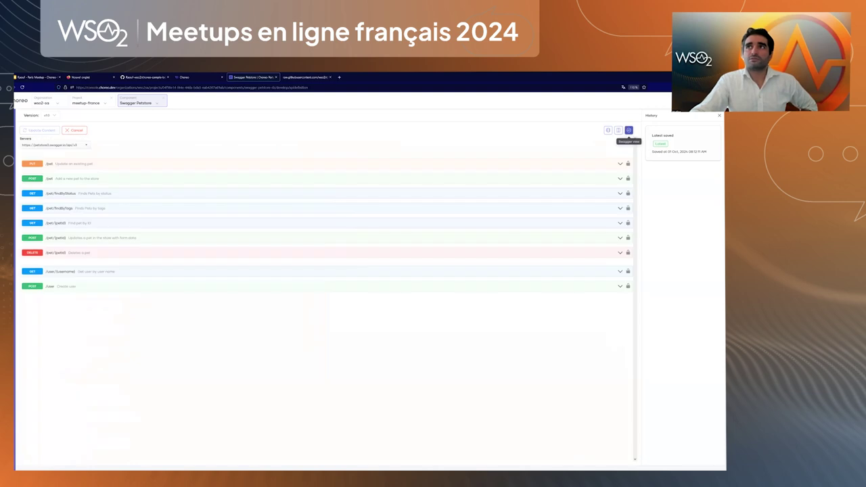
pyautogui.click(619, 130)
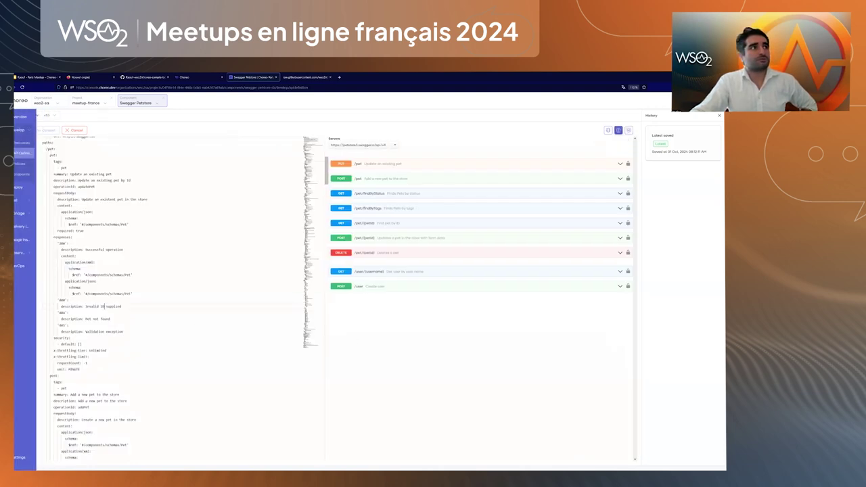
# Open the mediation policy list for the request flow of GET /pet/findByStatus in the proxy's policies
pyautogui.click(30, 164)
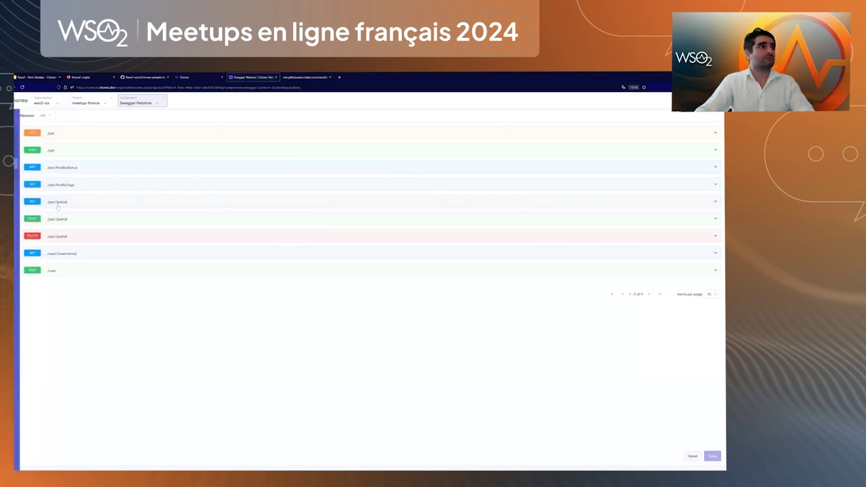
pyautogui.click(158, 165)
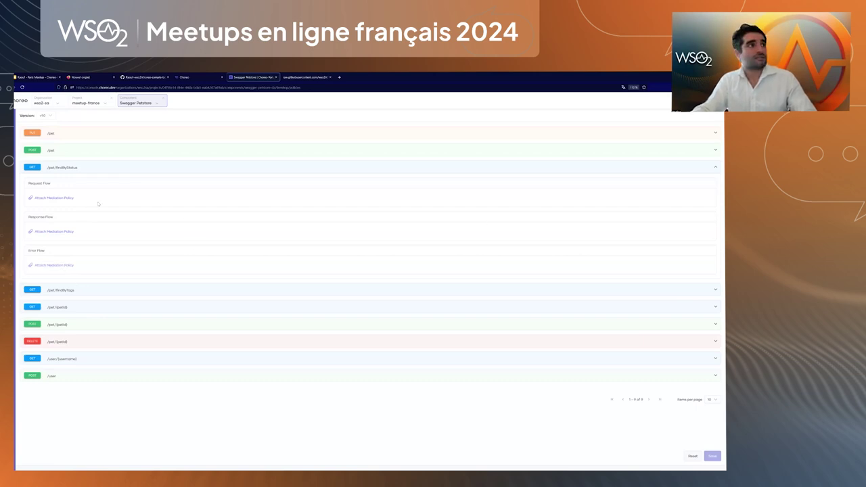
pyautogui.click(60, 197)
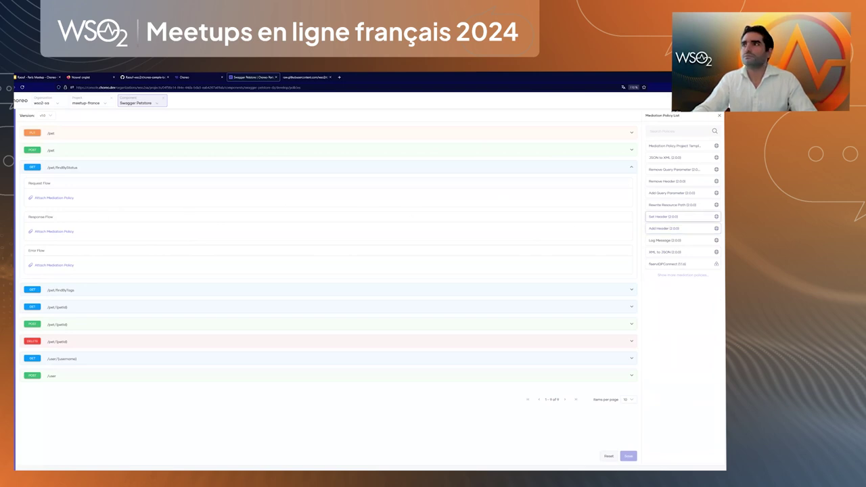
pyautogui.click(682, 217)
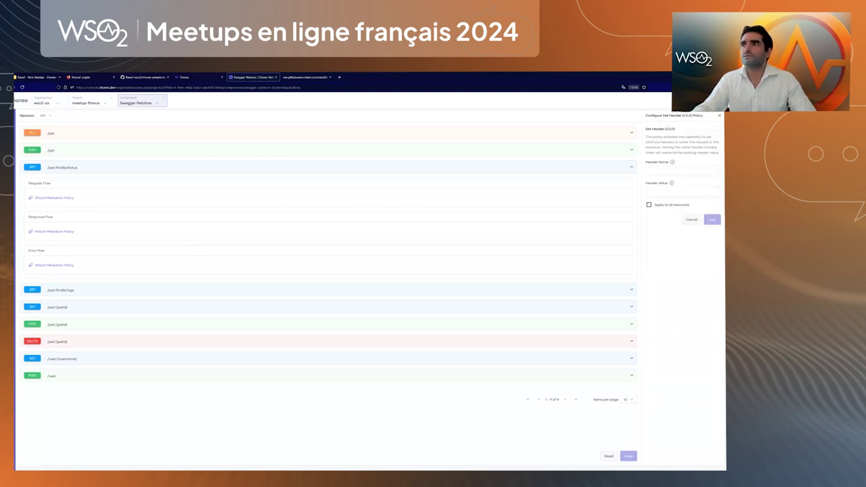
pyautogui.click(692, 219)
pyautogui.click(690, 217)
pyautogui.click(691, 219)
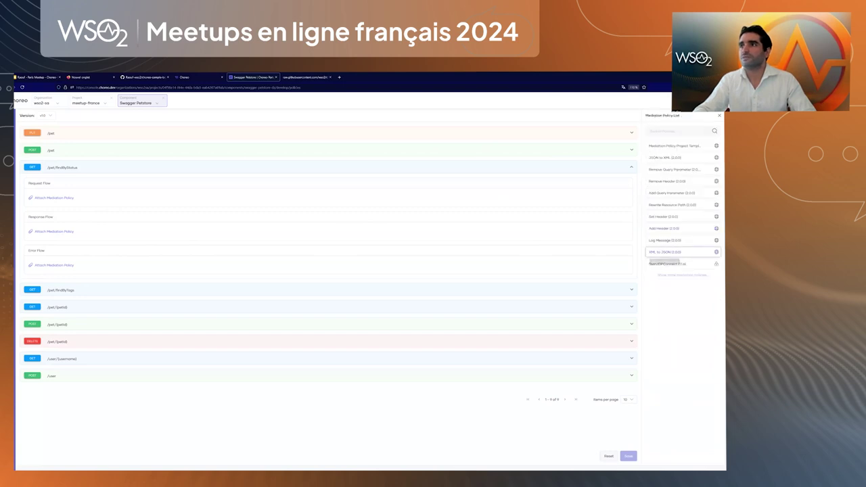
# Attach the XML to JSON policy and a Log Message policy with Log Payload enabled to the GET /pet/findByStatus request flow
pyautogui.click(670, 252)
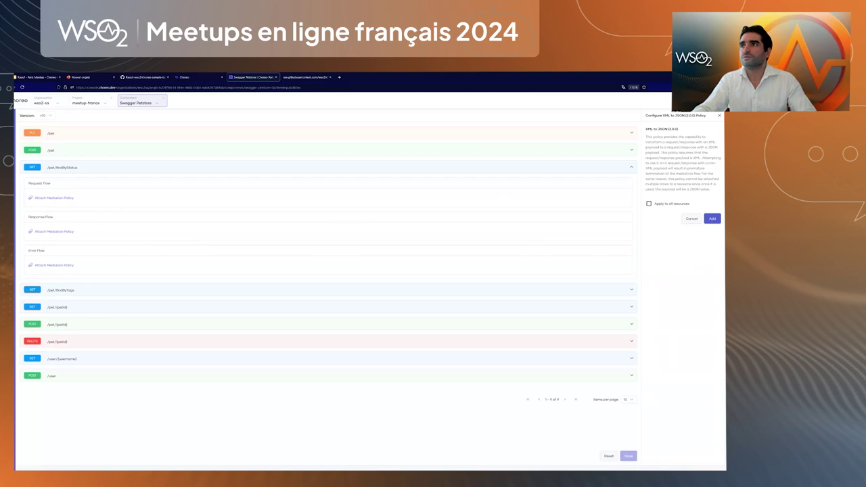
pyautogui.click(712, 218)
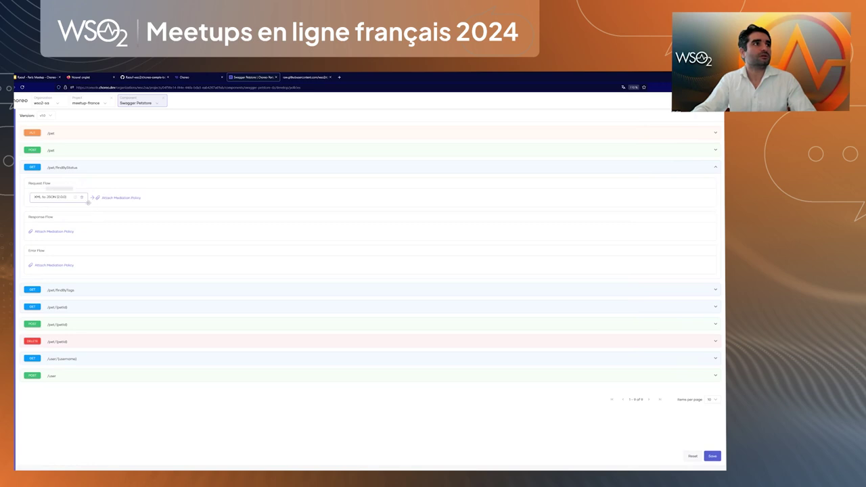
pyautogui.click(122, 198)
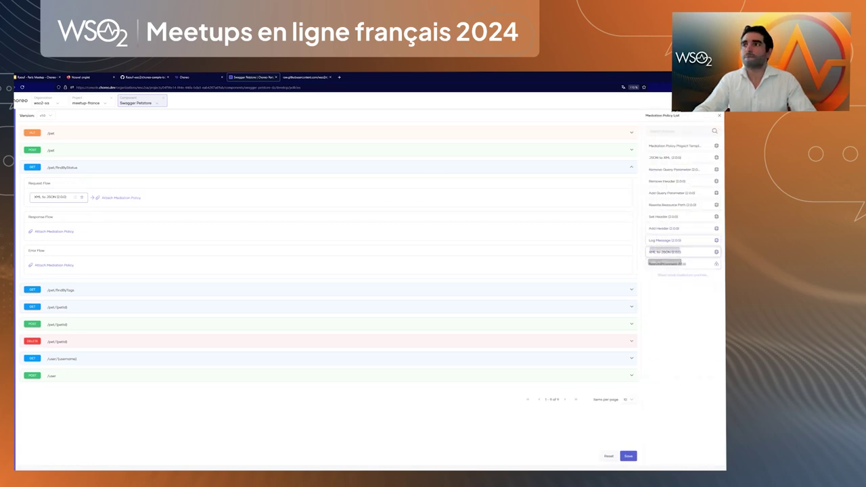
pyautogui.click(666, 241)
pyautogui.click(649, 153)
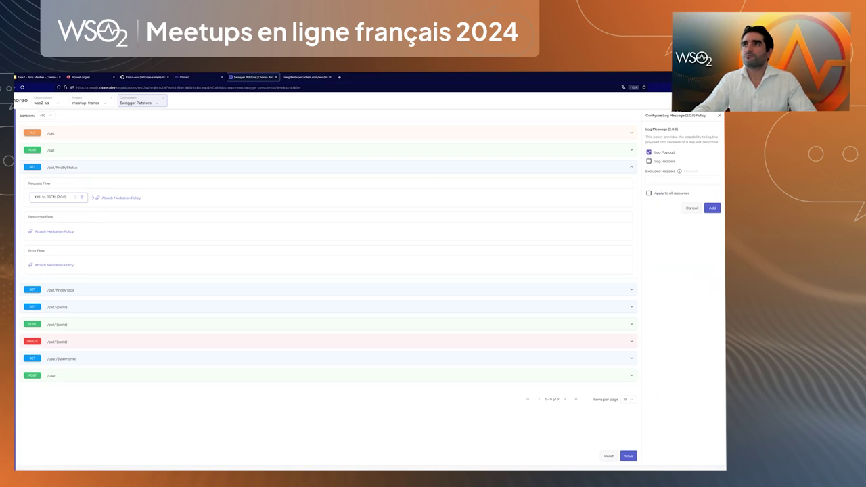
pyautogui.click(712, 207)
pyautogui.moveTo(74, 197); pyautogui.dragTo(194, 201)
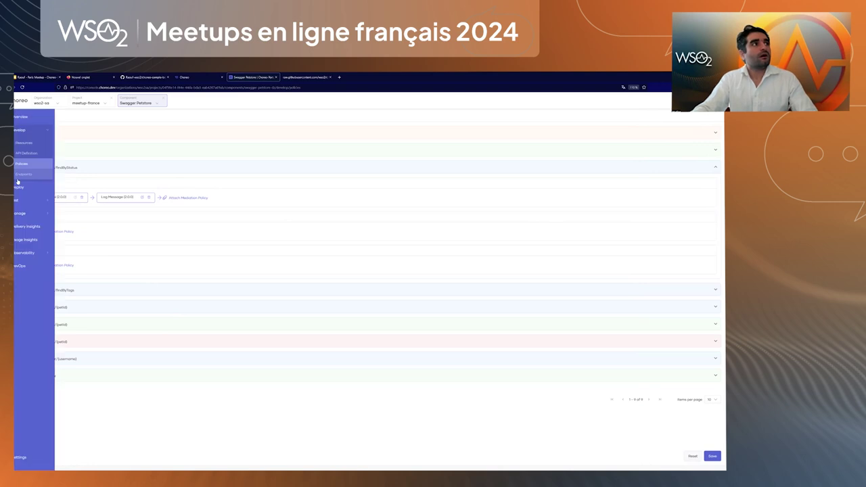
# Examine the proxy's endpoint settings, including the certificate import option, and revisit the API definition and policies
pyautogui.click(17, 178)
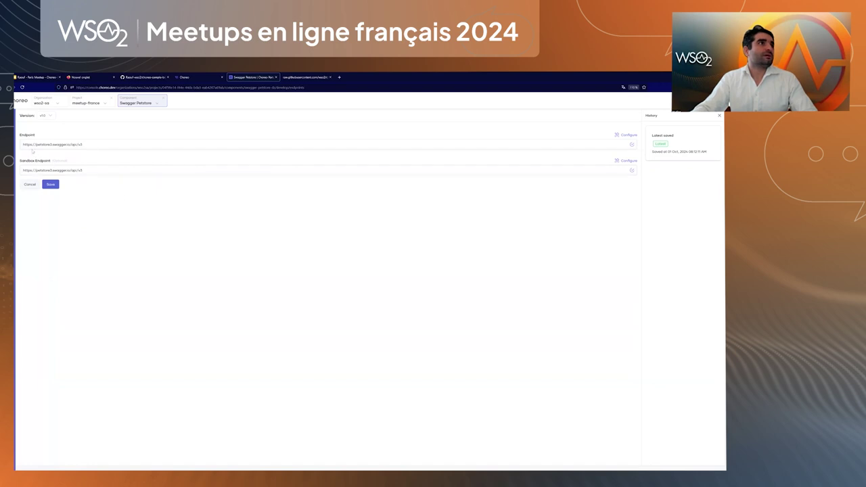
pyautogui.click(626, 135)
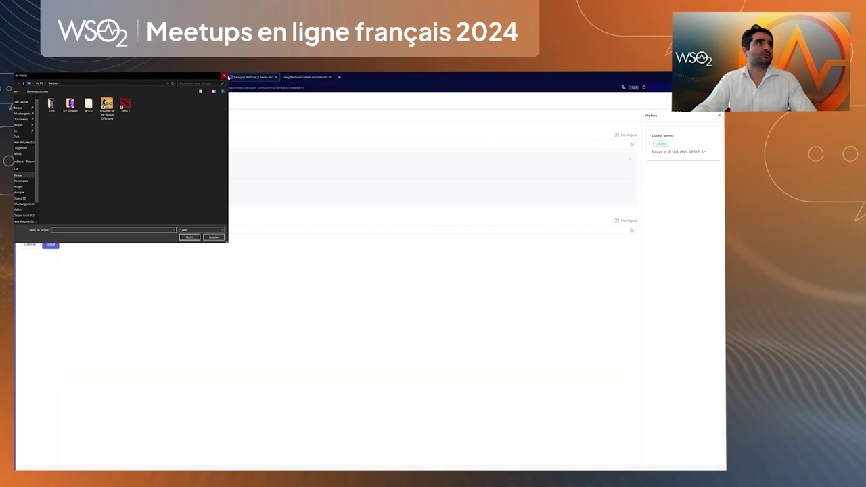
pyautogui.press('Escape')
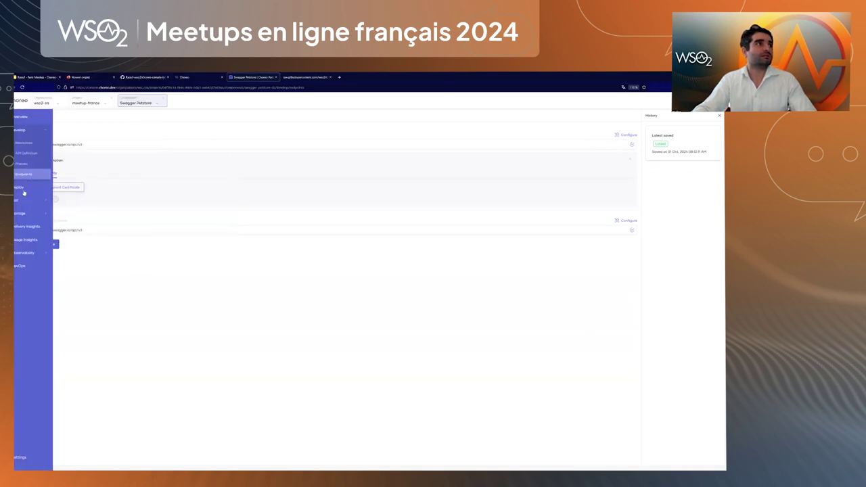
pyautogui.moveTo(16, 175)
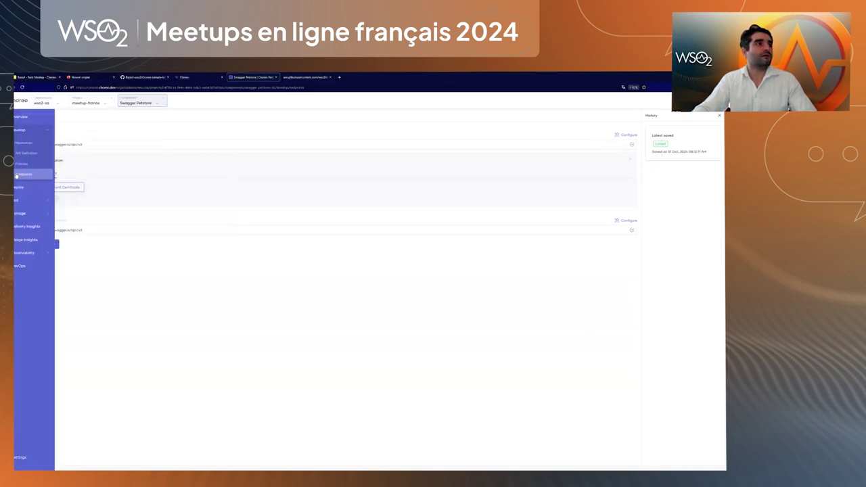
pyautogui.click(29, 153)
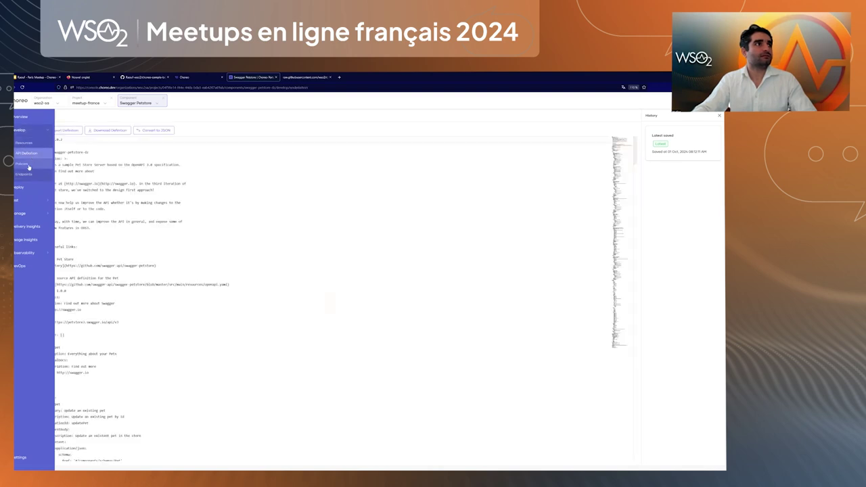
pyautogui.click(27, 164)
pyautogui.click(29, 176)
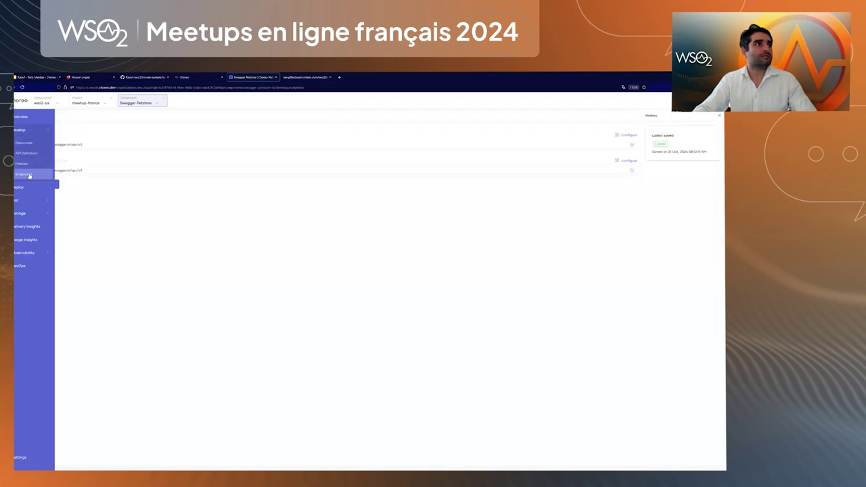
# Look through the OpenAPI Console, cURL and API Chat test pages, switching the environment to Production
pyautogui.click(28, 200)
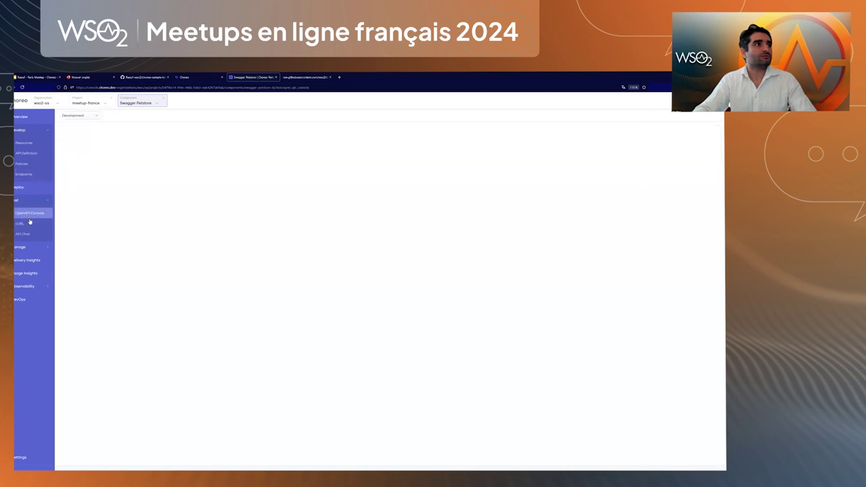
pyautogui.click(28, 224)
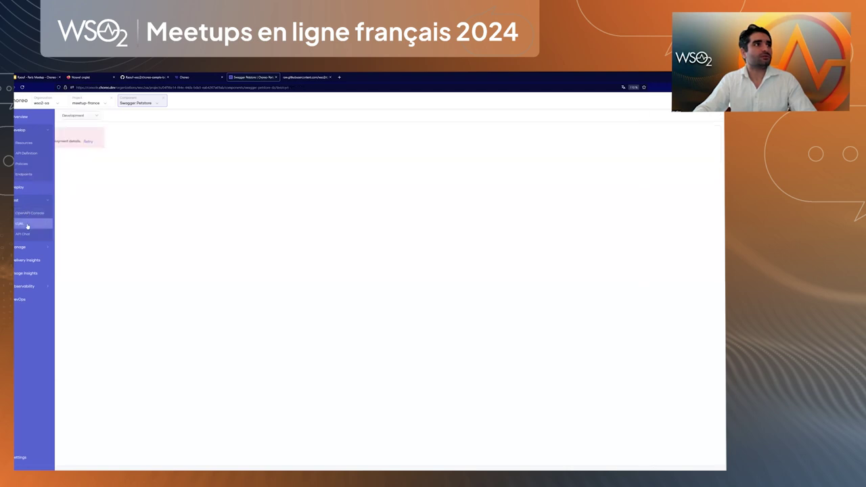
pyautogui.click(88, 142)
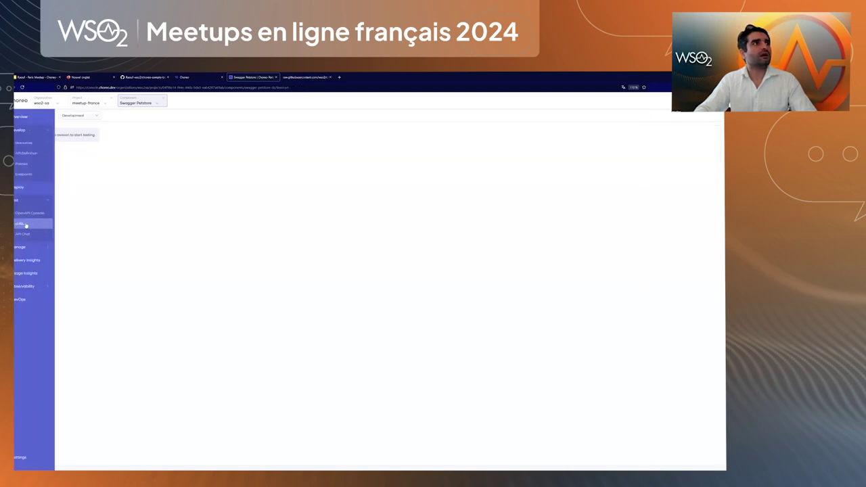
pyautogui.click(83, 116)
pyautogui.click(75, 133)
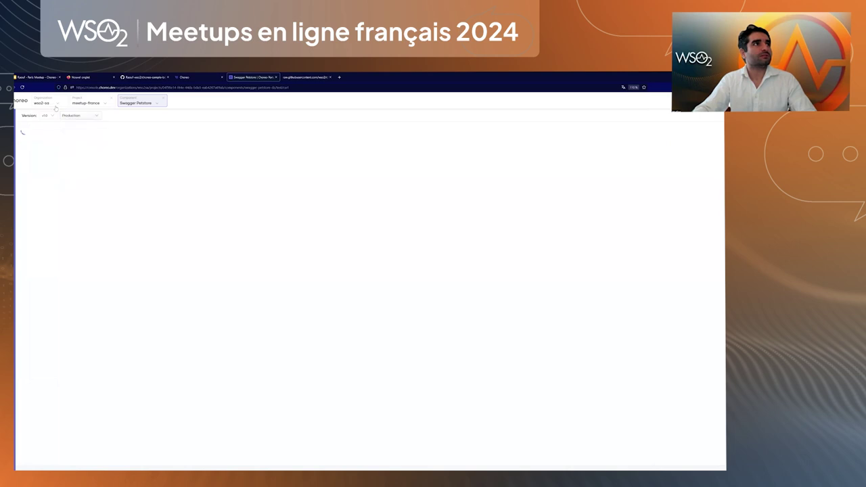
pyautogui.click(34, 158)
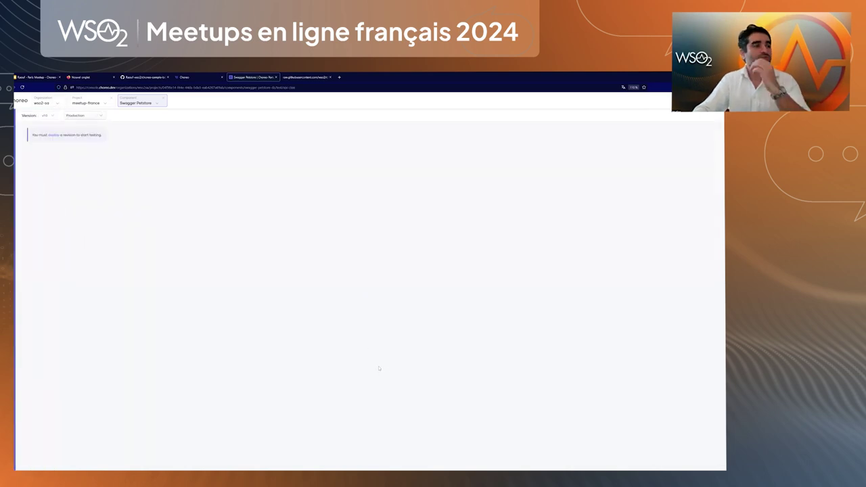
# Review the proxy's management overview, open the API lifecycle documentation, and view its lifecycle status page
pyautogui.moveTo(31, 254)
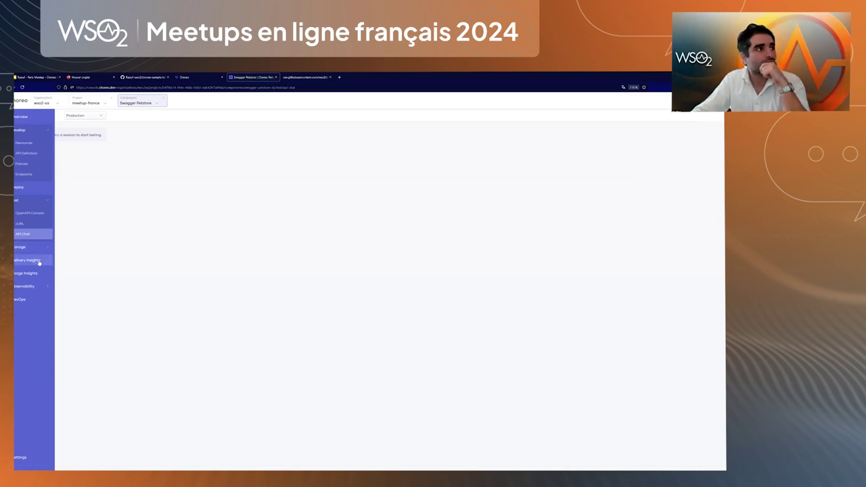
pyautogui.click(27, 247)
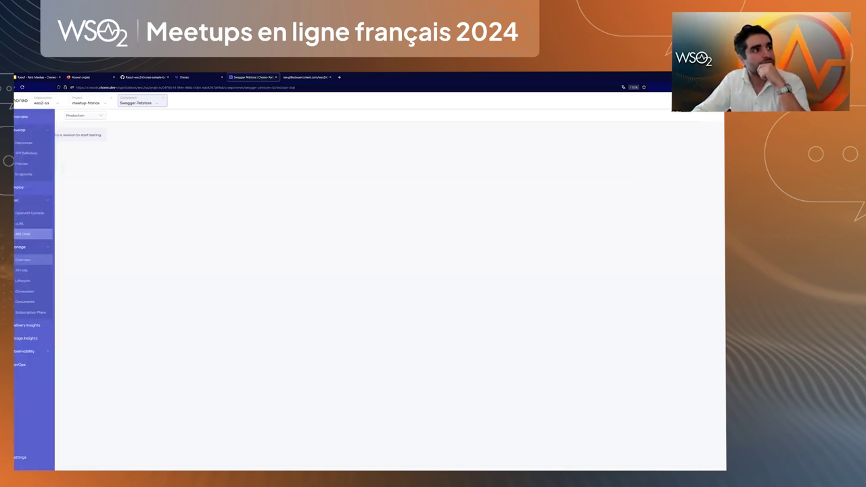
pyautogui.click(22, 260)
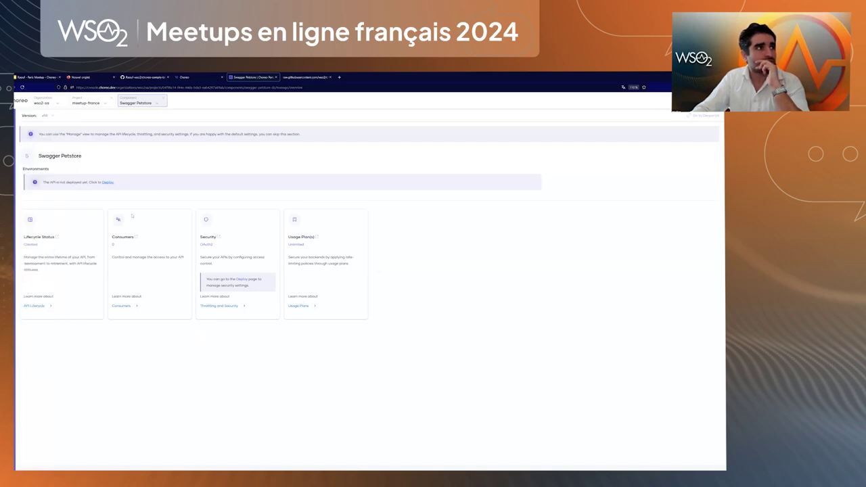
pyautogui.click(35, 306)
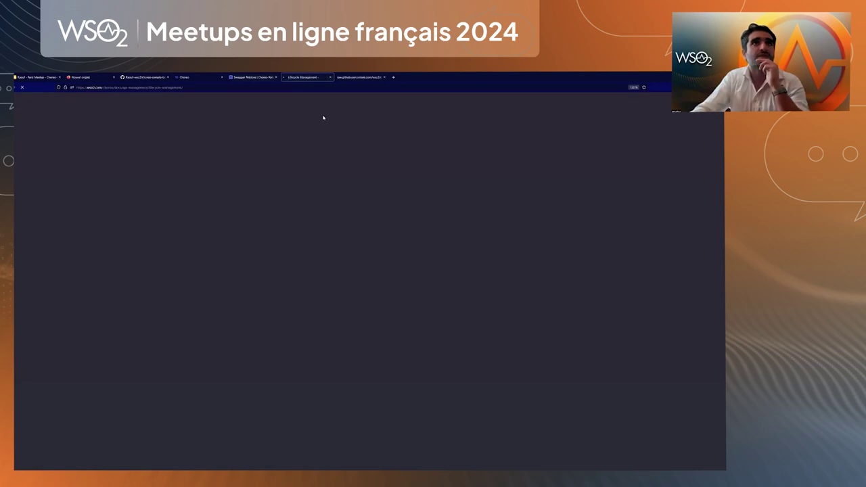
pyautogui.hotkey('ctrl', 'shift', 'Tab')
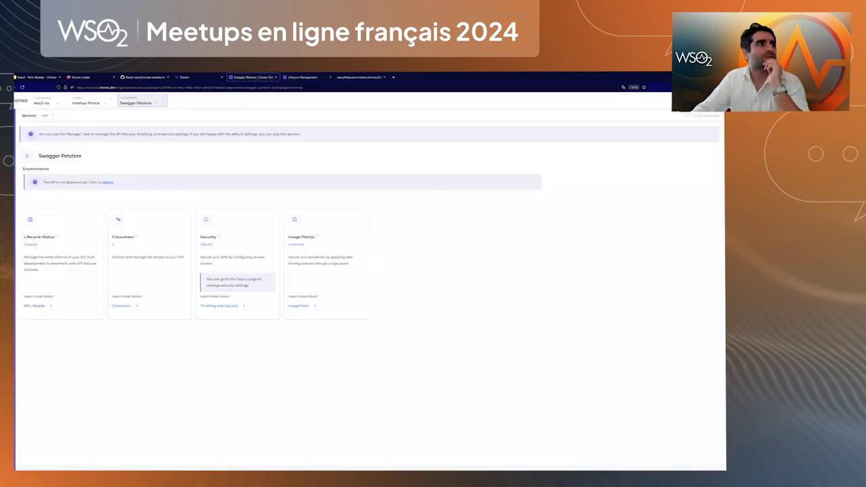
pyautogui.click(56, 239)
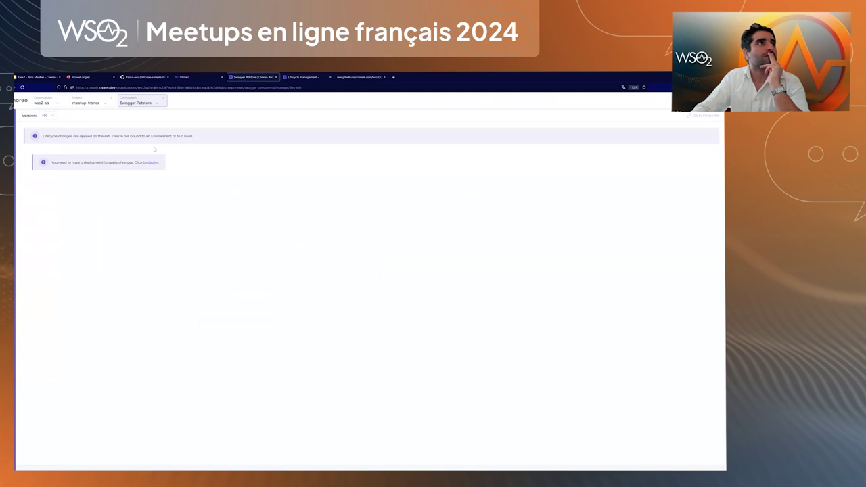
# View the API's consumers and documents management pages
pyautogui.moveTo(26, 145)
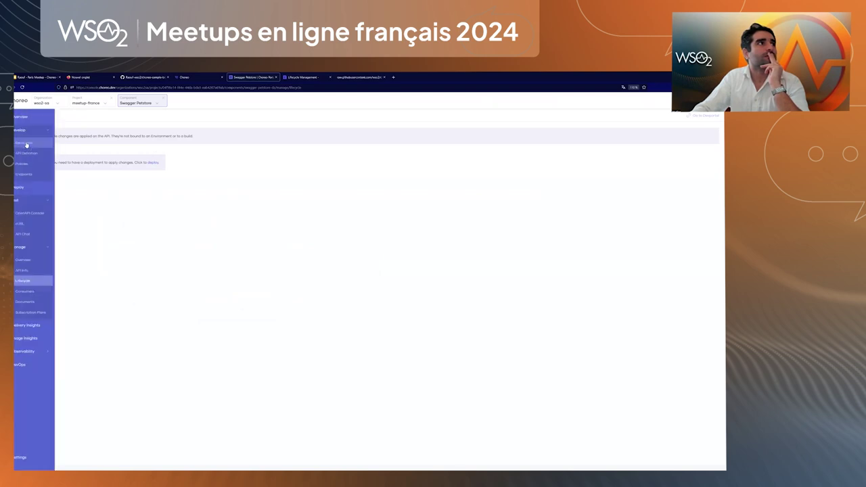
pyautogui.click(26, 291)
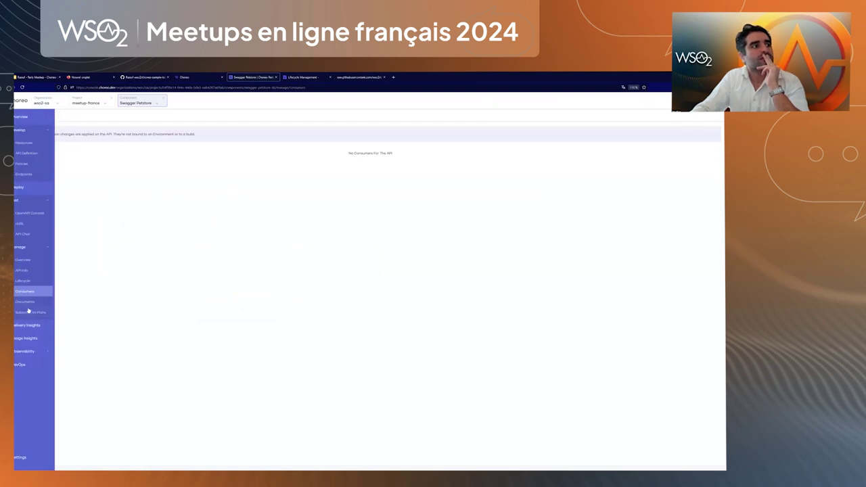
pyautogui.click(25, 301)
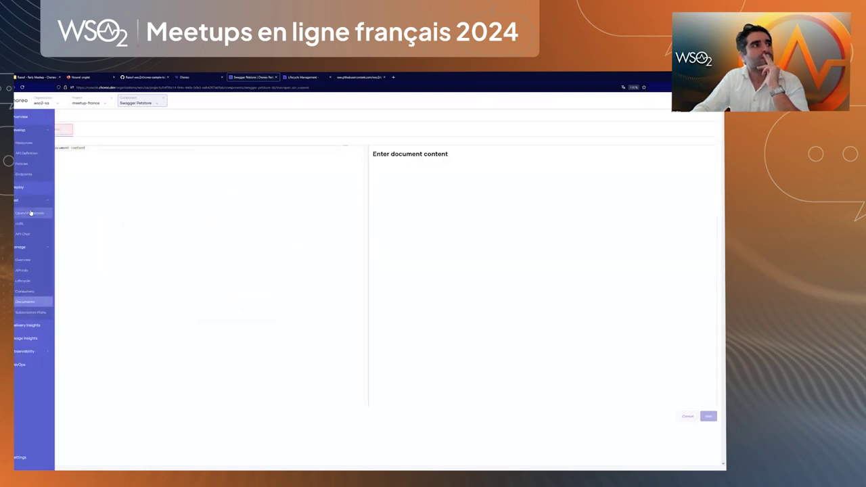
# Revisit the OpenAPI Console, resources and API definition, then examine the observability options and subscription plans
pyautogui.click(31, 212)
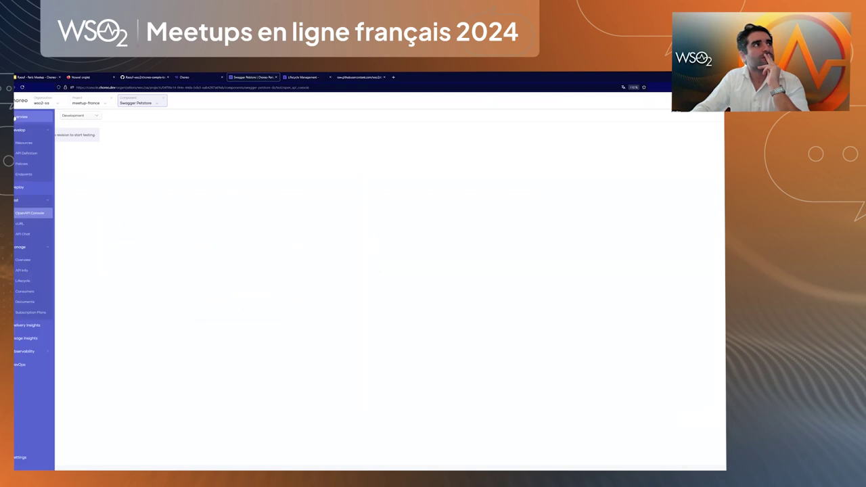
pyautogui.click(22, 130)
pyautogui.click(24, 134)
pyautogui.click(27, 140)
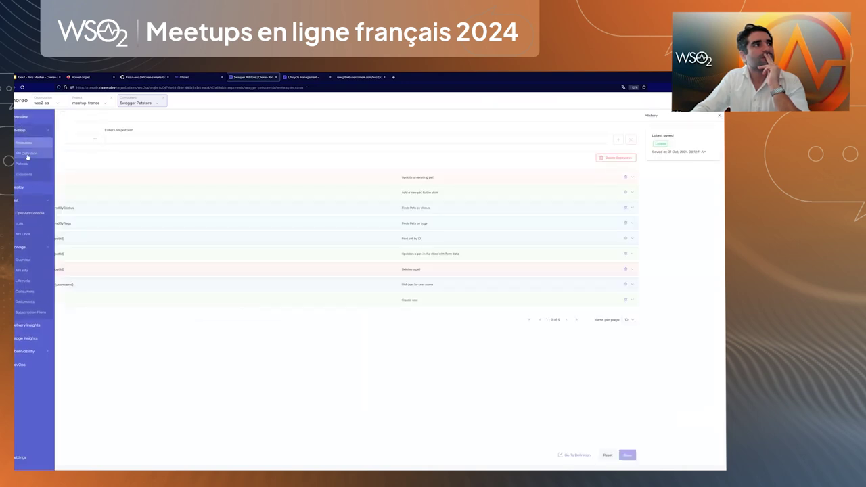
pyautogui.click(27, 153)
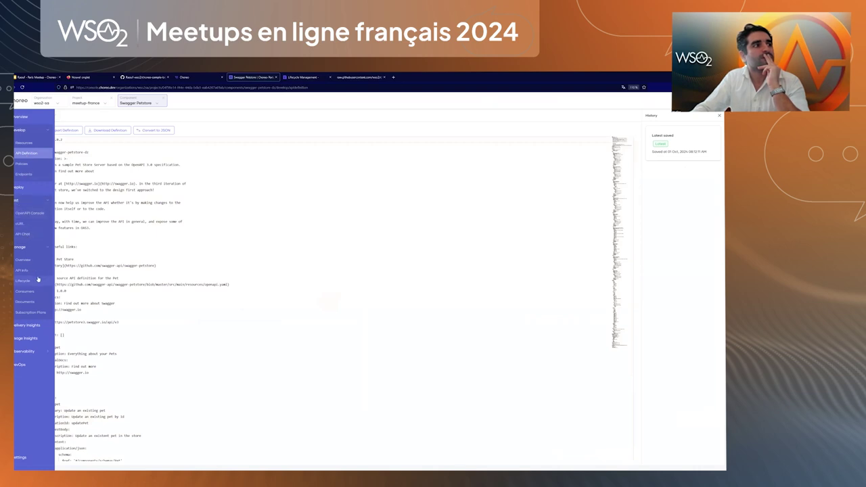
pyautogui.click(45, 355)
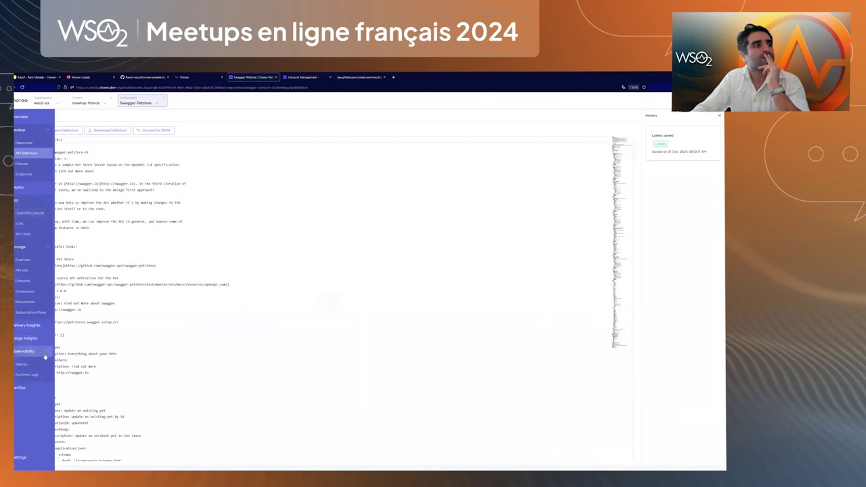
pyautogui.click(29, 315)
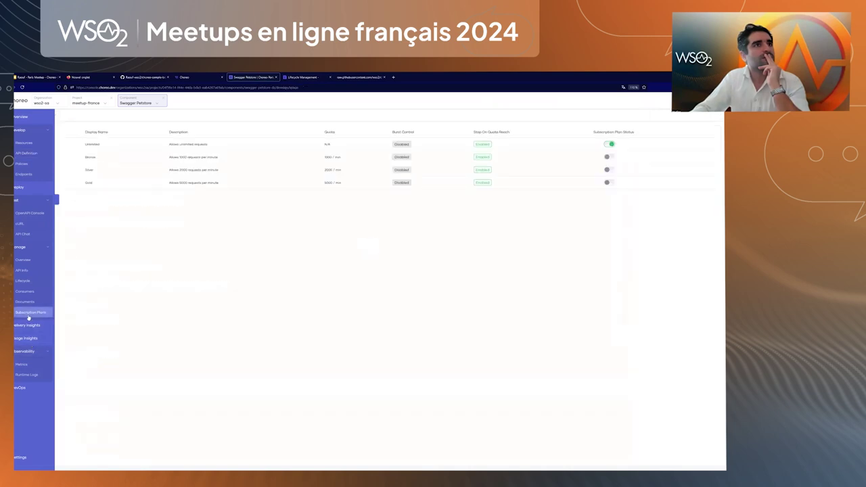
# Revisit the Swagger Petstore documents and lifecycle pages, and follow the lifecycle's deploy link to the Configure & Deploy options
pyautogui.click(23, 301)
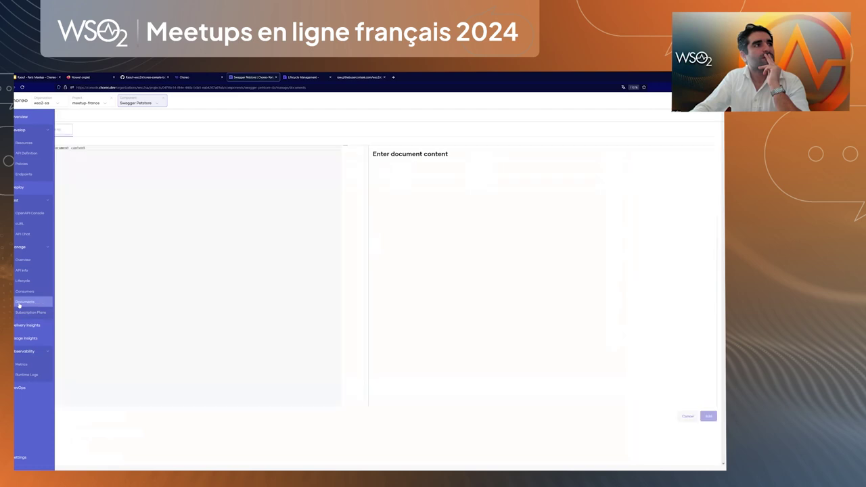
pyautogui.click(27, 283)
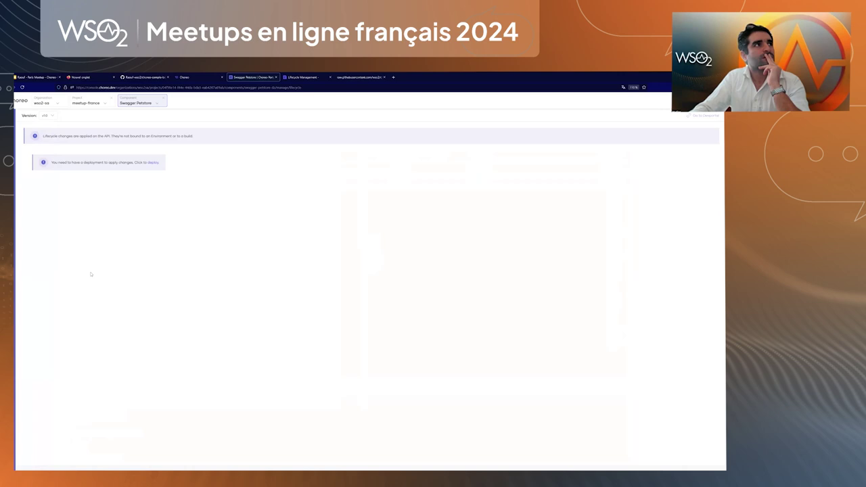
pyautogui.click(154, 163)
pyautogui.click(65, 155)
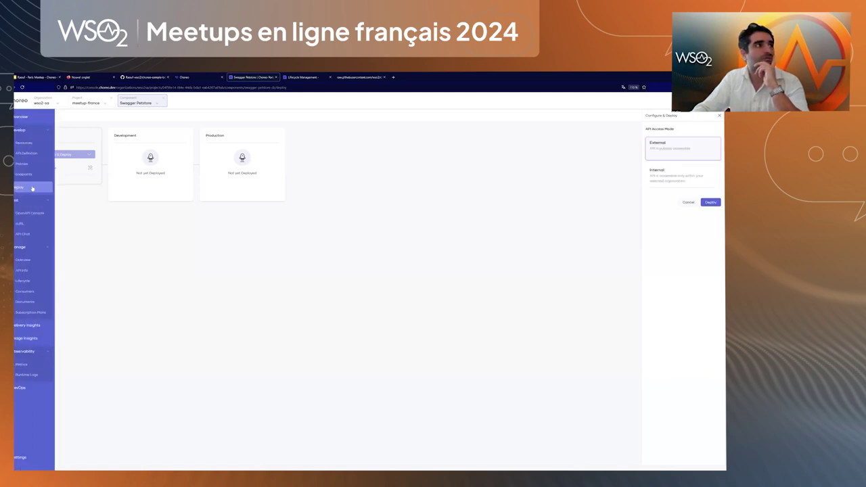
# Leave the meetup-france project, search the organization's projects for "vicat" and open Demo-vicat
pyautogui.click(73, 104)
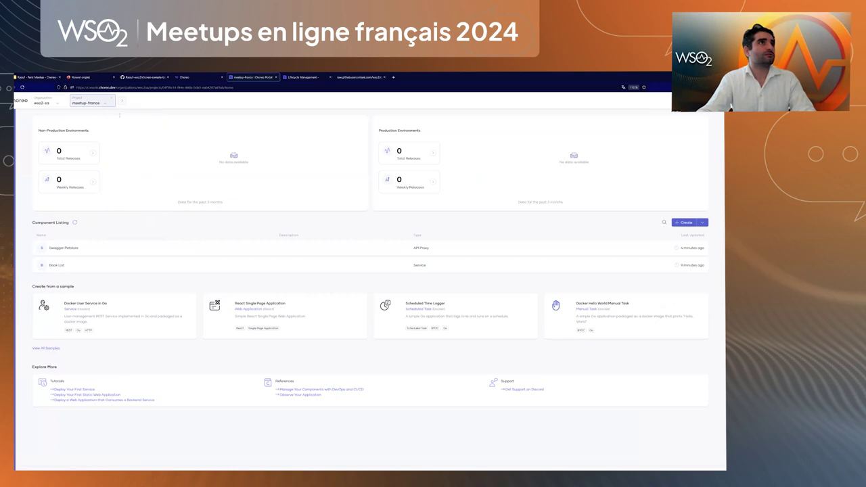
pyautogui.moveTo(107, 105)
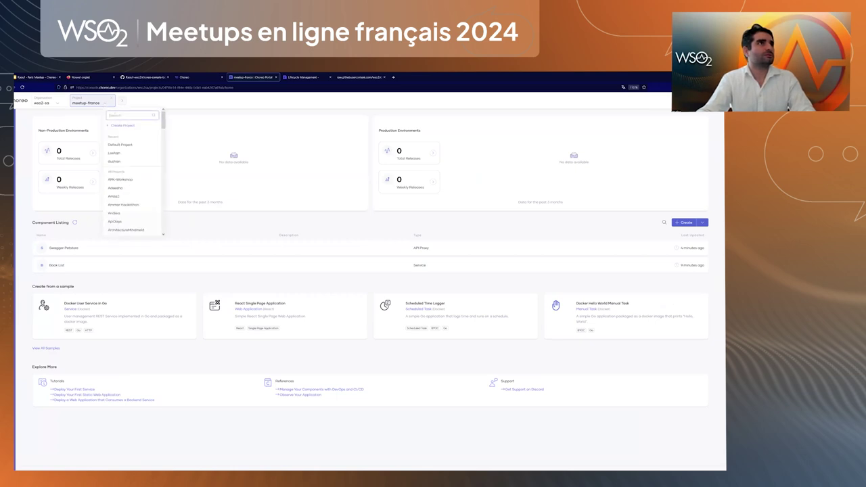
pyautogui.click(47, 103)
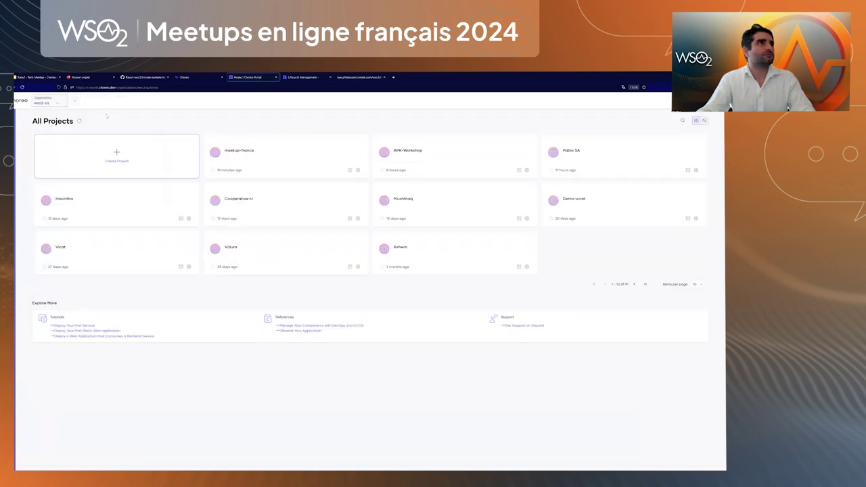
pyautogui.click(73, 103)
pyautogui.write('vicat')
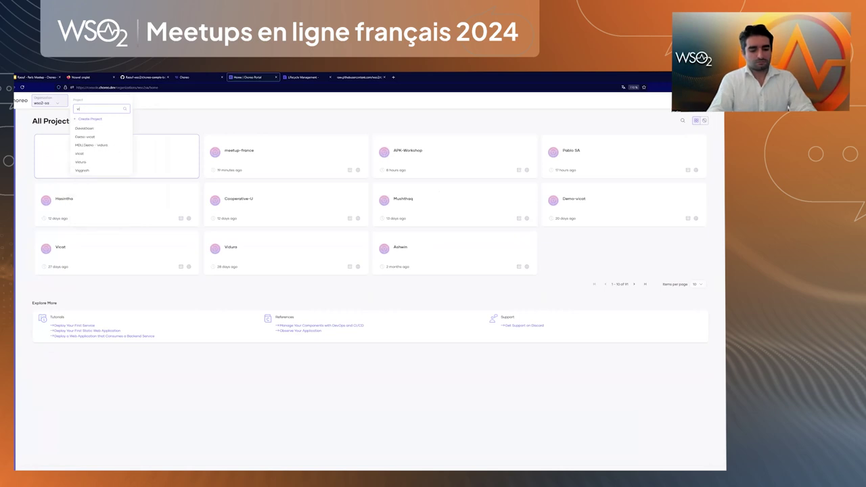
pyautogui.click(86, 128)
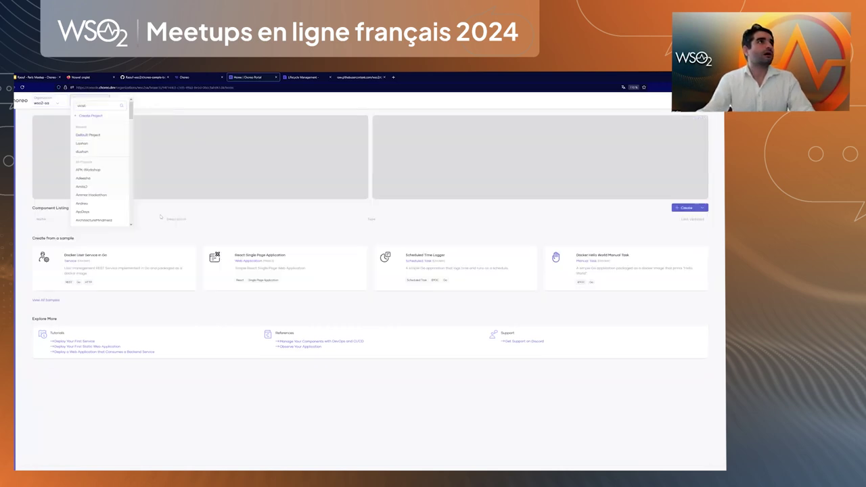
# List the Demo-vicat project's components and open the API Spring Boot service
pyautogui.moveTo(27, 156)
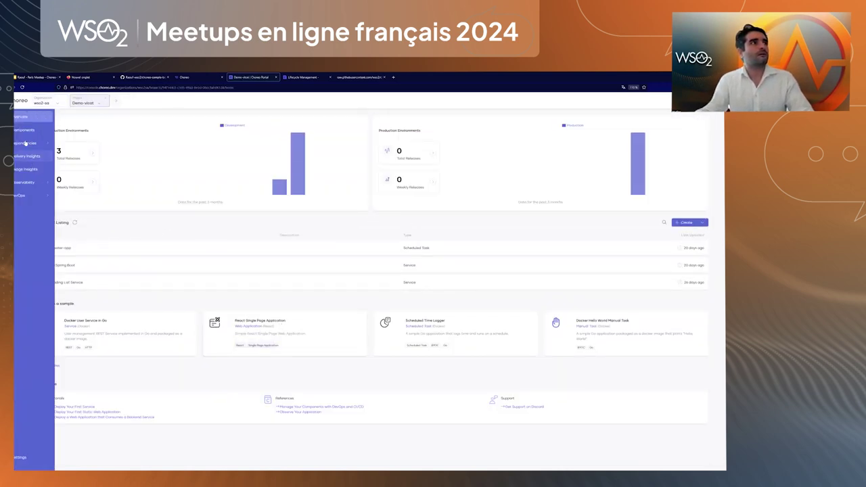
pyautogui.click(29, 130)
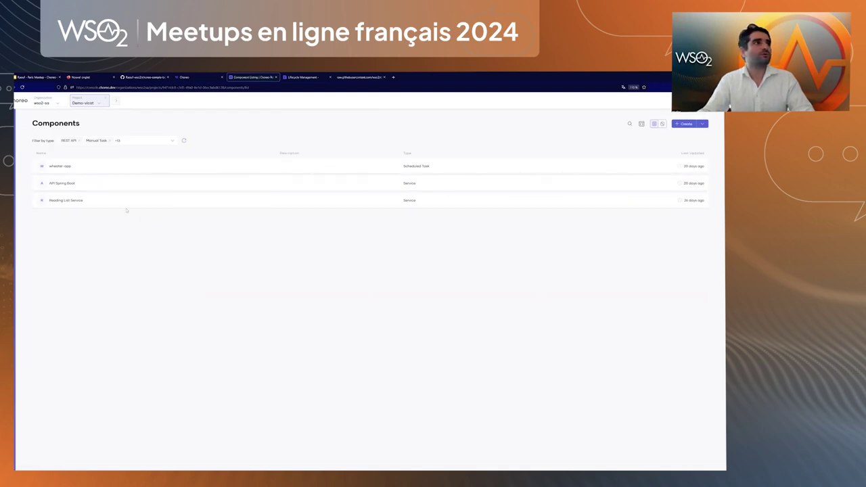
pyautogui.click(71, 185)
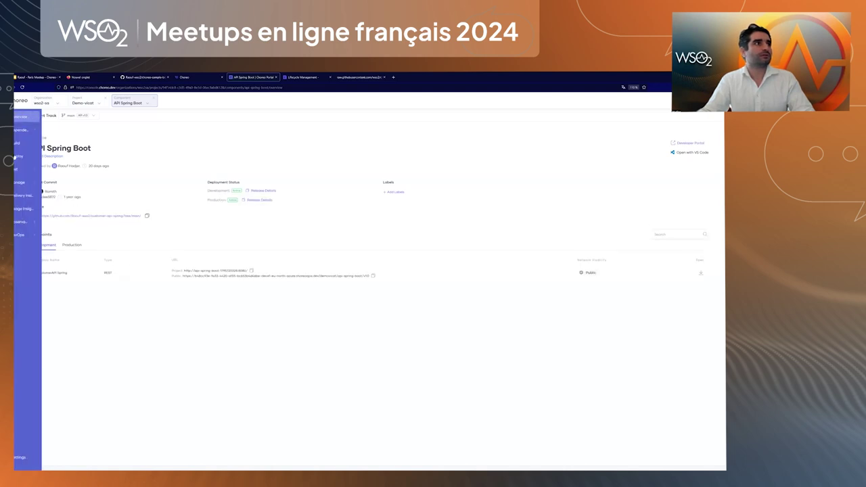
# Examine the API Spring Boot service's management overview, API info and lifecycle diagram
pyautogui.click(35, 182)
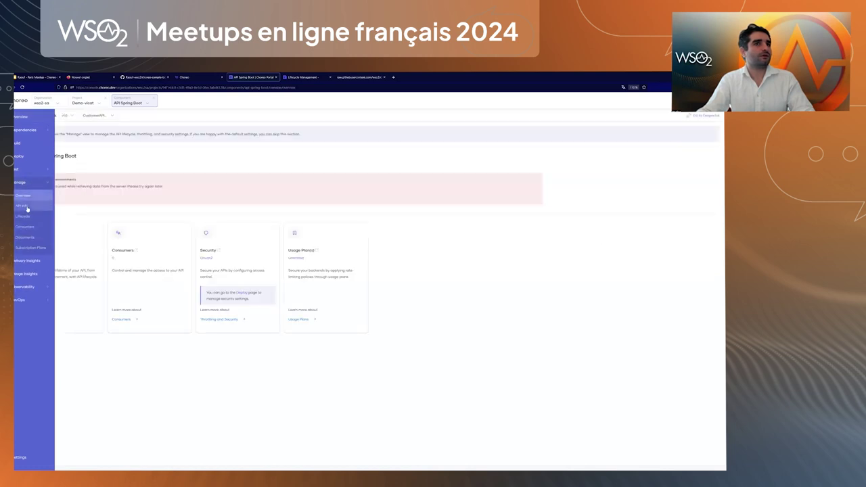
pyautogui.click(25, 207)
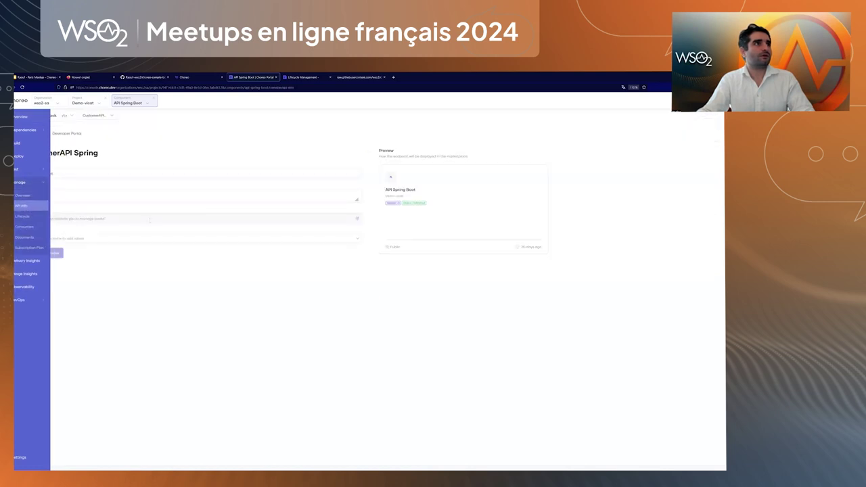
pyautogui.click(26, 216)
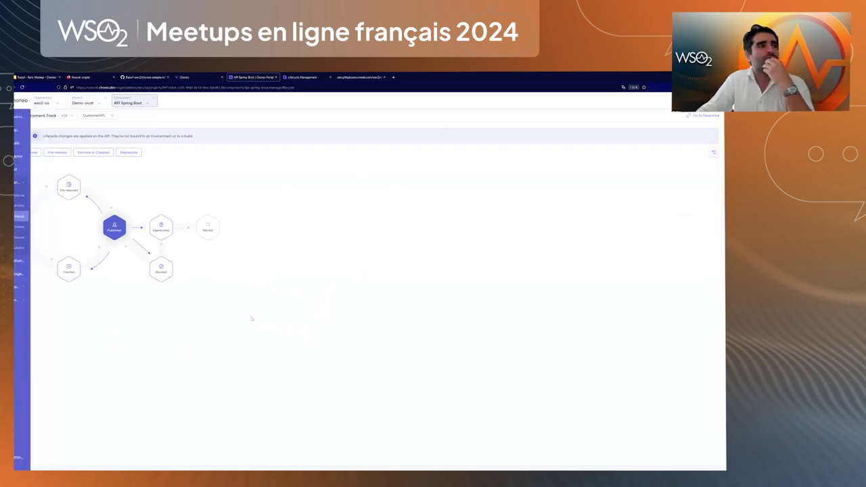
pyautogui.click(25, 205)
pyautogui.click(25, 216)
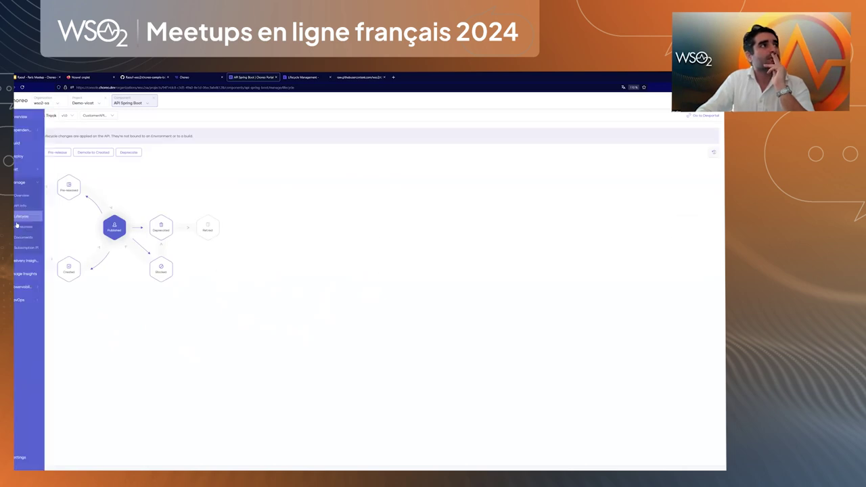
pyautogui.moveTo(29, 221)
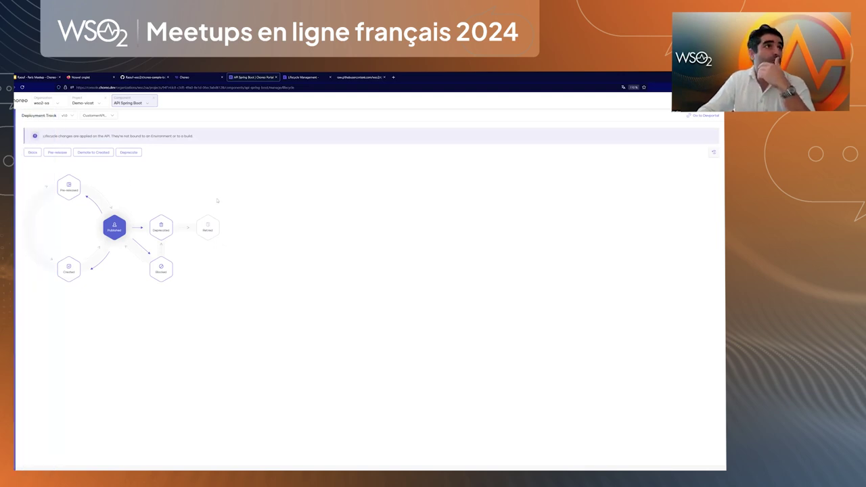
# View the service's consumers, documents and subscription plans, leaving without saving, and check its usage insights
pyautogui.click(26, 227)
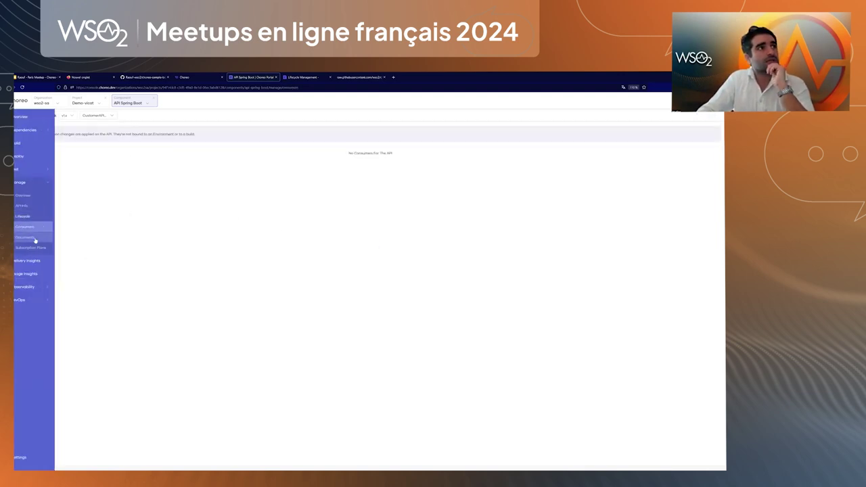
pyautogui.click(27, 238)
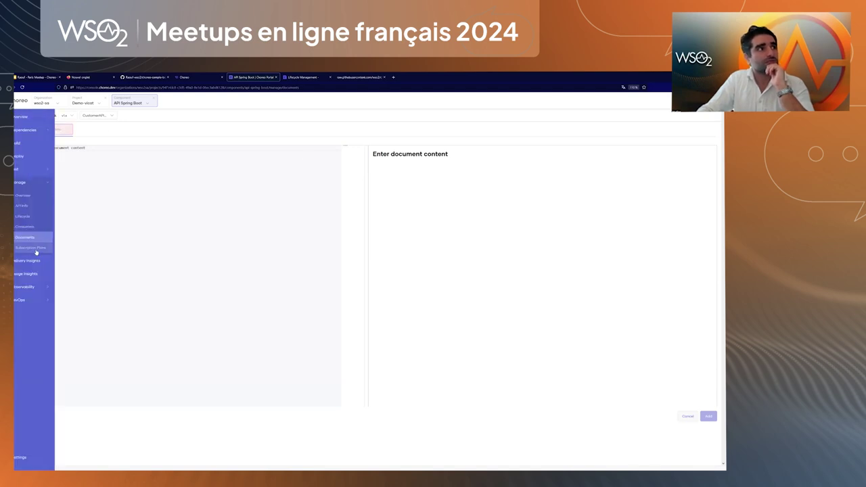
pyautogui.click(31, 247)
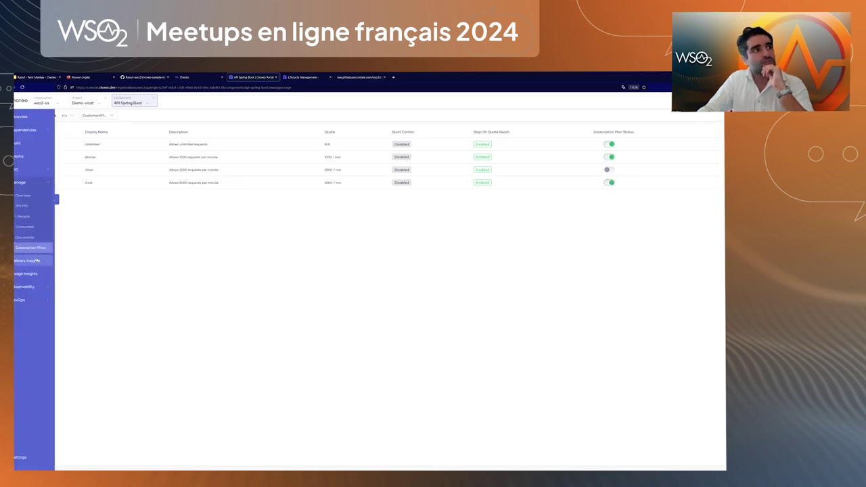
pyautogui.click(30, 259)
pyautogui.click(404, 297)
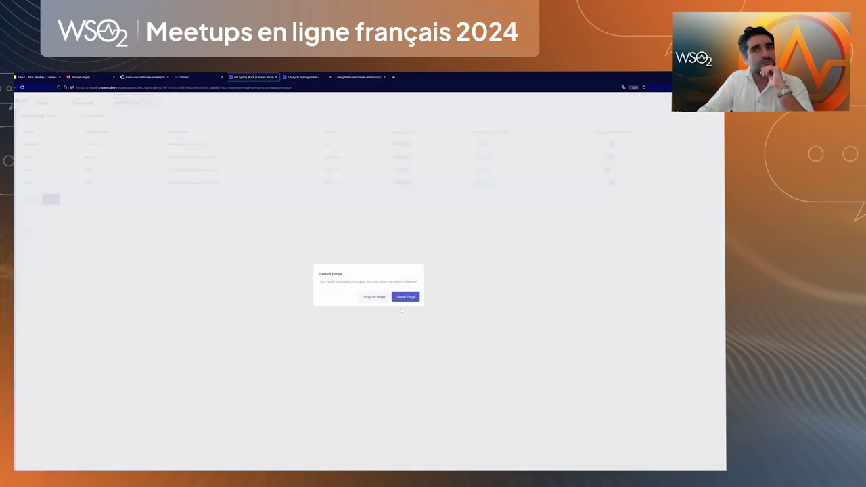
pyautogui.click(25, 273)
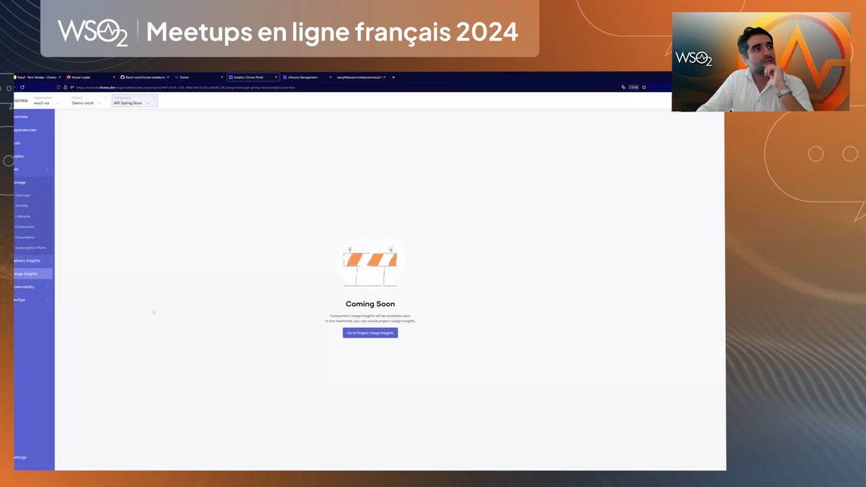
# Open the service's observability metrics and set the time range to the past 30 days
pyautogui.click(27, 288)
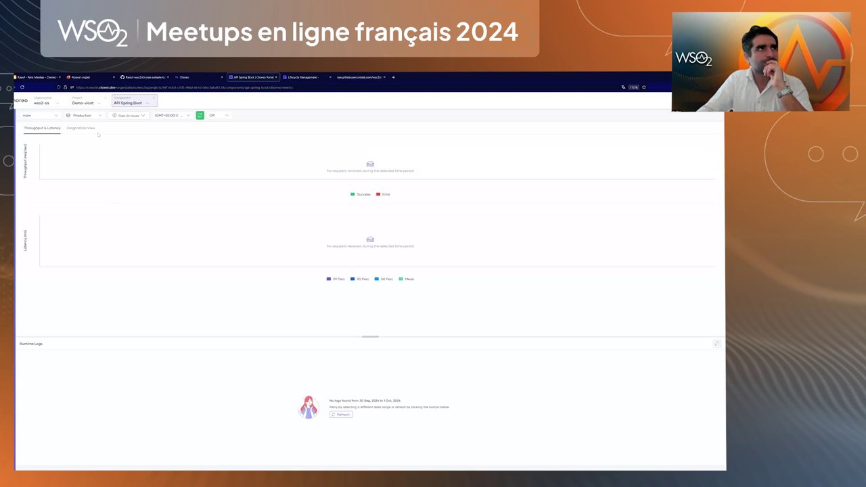
pyautogui.click(129, 116)
pyautogui.click(124, 178)
pyautogui.click(178, 183)
pyautogui.click(121, 169)
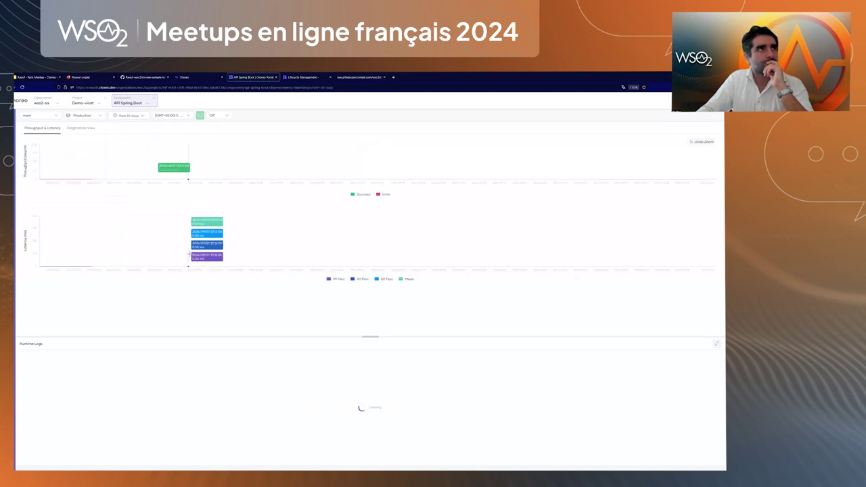
# Examine the runtime logs beneath the throughput and latency charts, then the Diagnostics View
pyautogui.moveTo(49, 287)
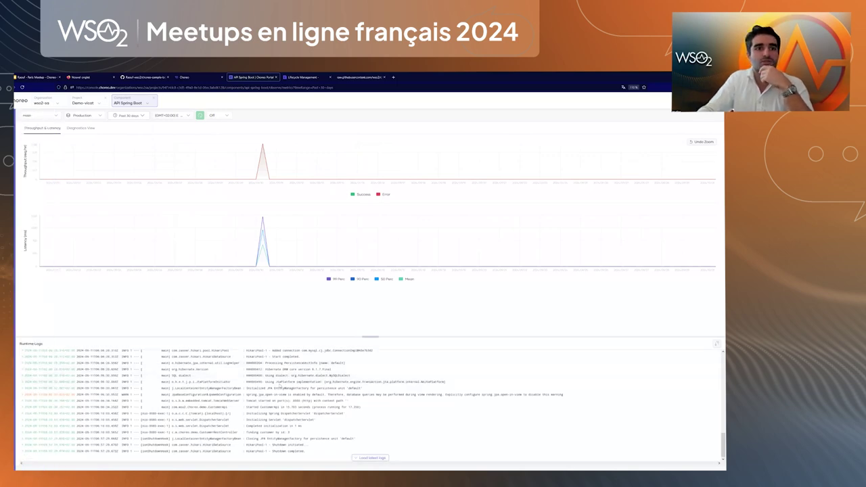
pyautogui.scroll(5, 473, 363)
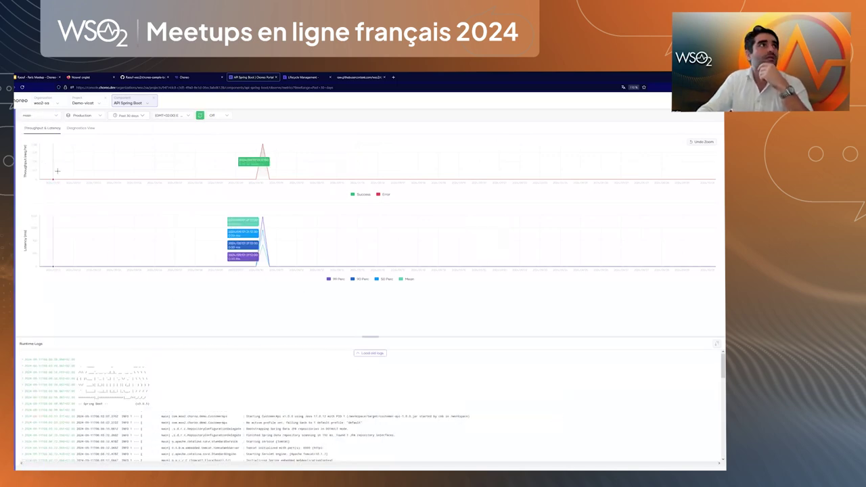
pyautogui.click(82, 127)
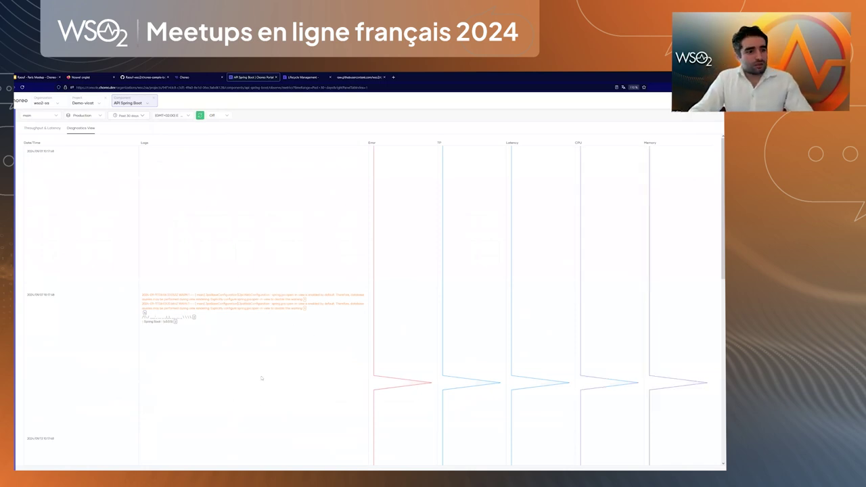
# Open the service's full runtime logs and remove the past 24 hours time filter
pyautogui.moveTo(30, 319)
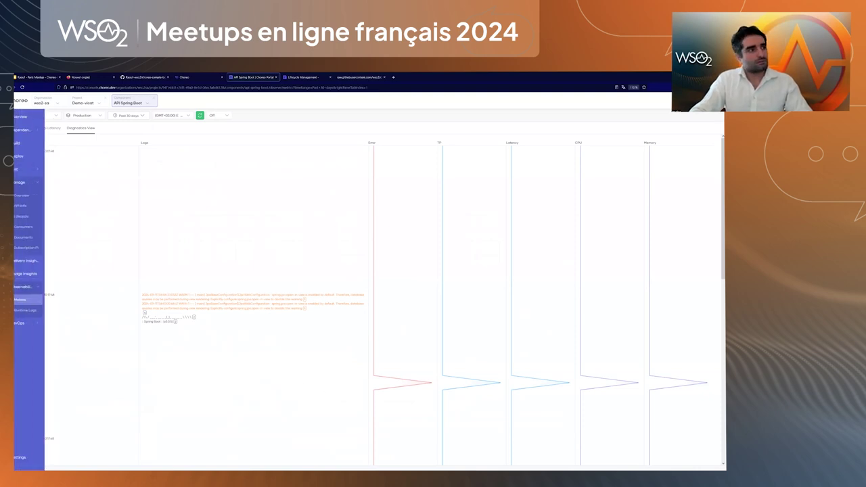
pyautogui.click(31, 313)
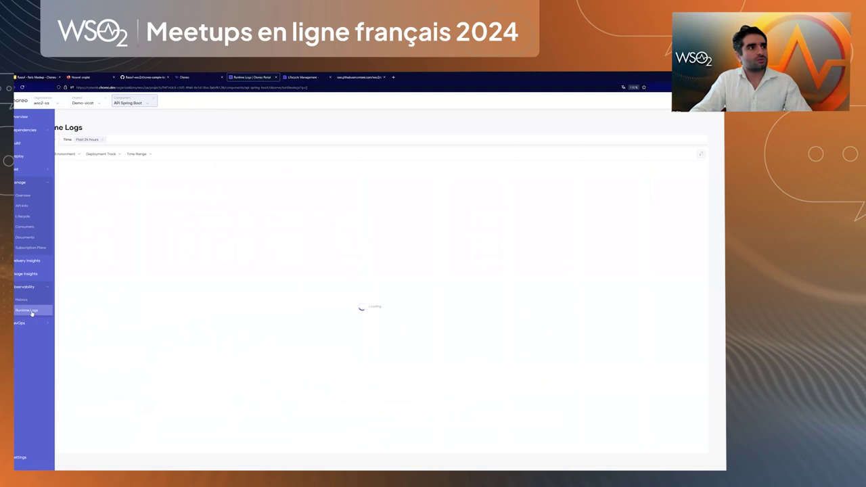
pyautogui.click(311, 314)
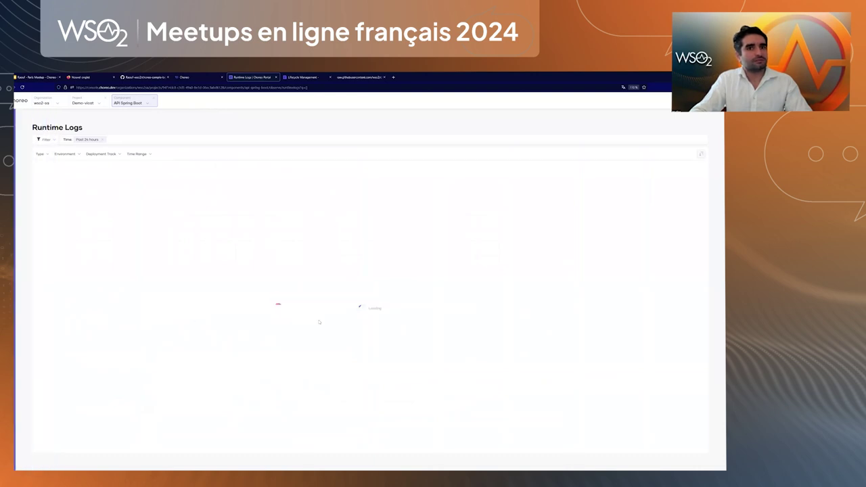
pyautogui.click(103, 140)
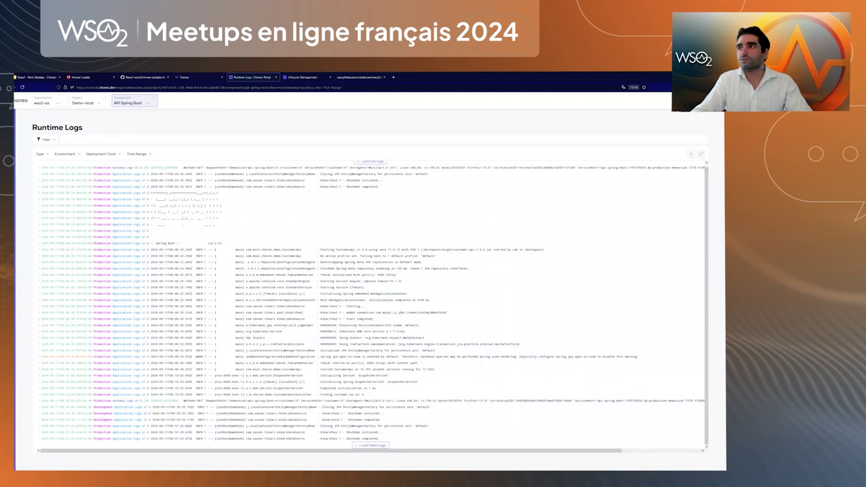
# Look through the runtime log filter options for type, including Warn, environment and deployment track
pyautogui.click(44, 153)
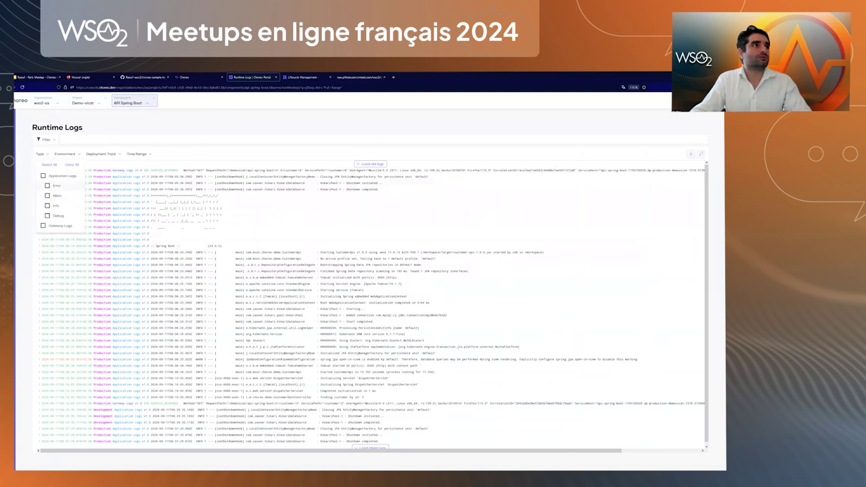
pyautogui.click(47, 196)
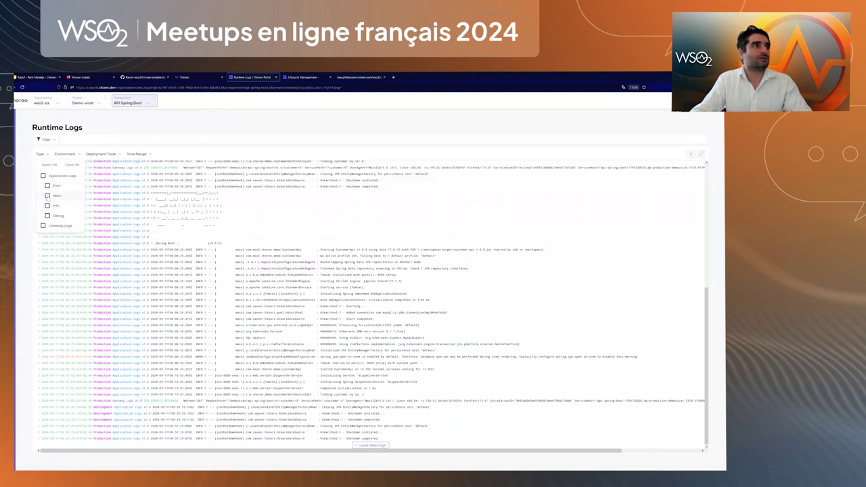
pyautogui.click(48, 196)
pyautogui.click(78, 155)
pyautogui.click(78, 155)
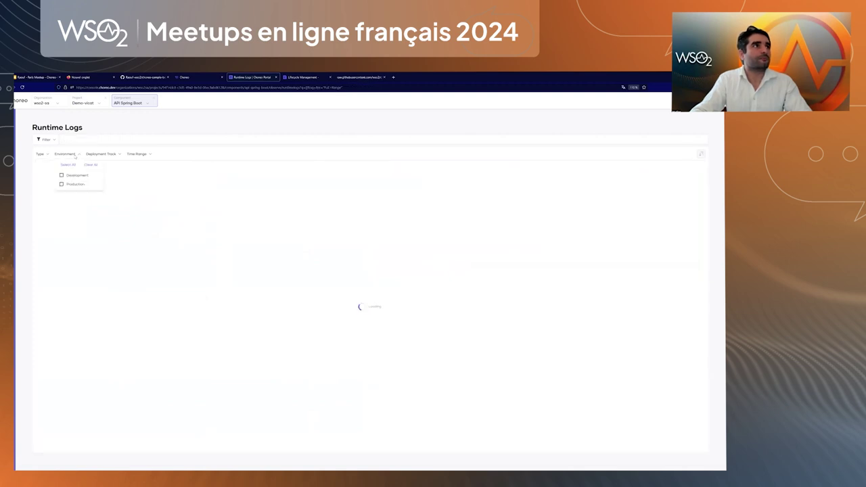
pyautogui.click(99, 156)
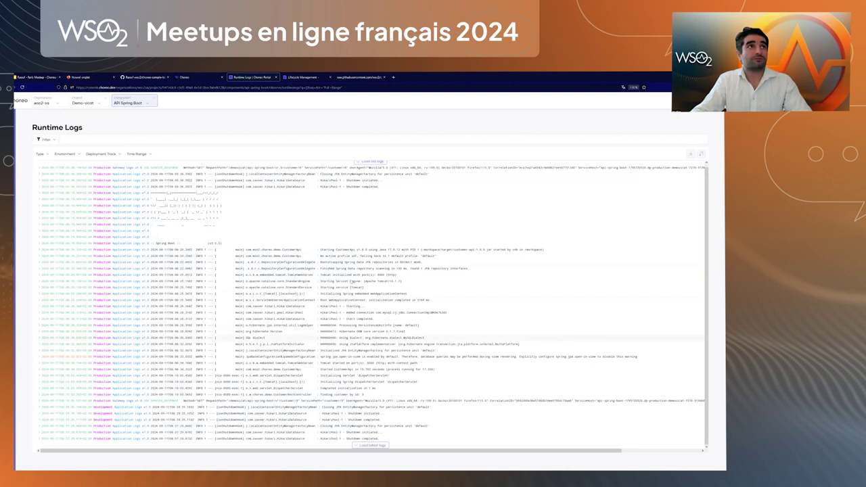
pyautogui.moveTo(340, 295)
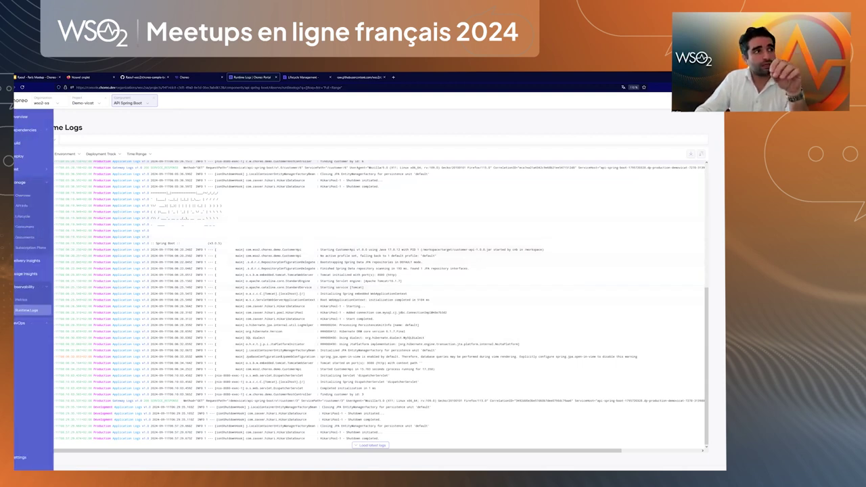
# Open the Demo-vicat project's runtime logs and try the component filter with API Spring Boot, Reading List Service and wheater-app
pyautogui.moveTo(20, 230)
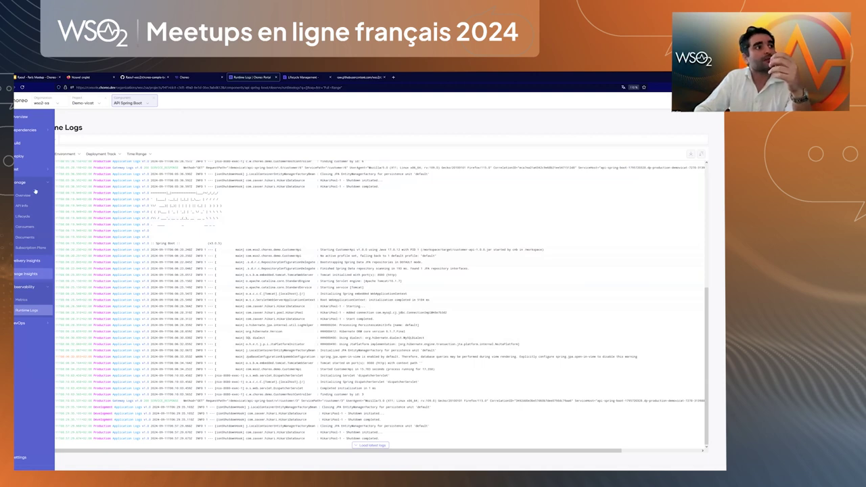
pyautogui.click(84, 104)
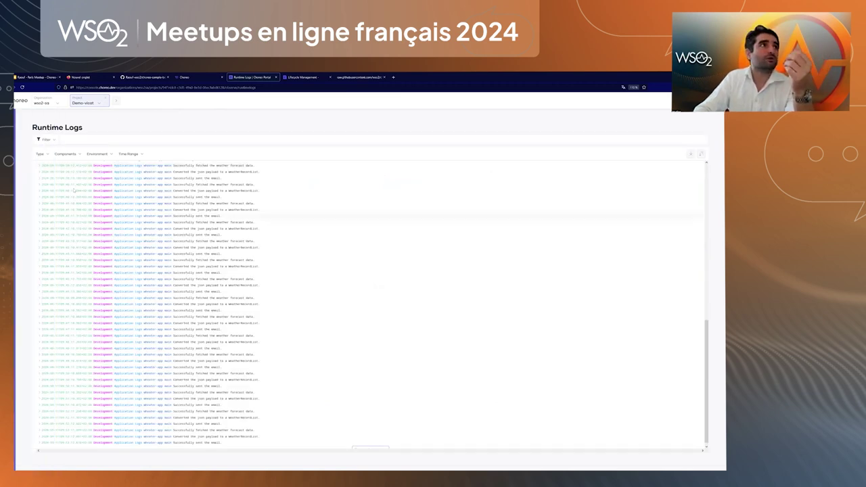
pyautogui.click(78, 153)
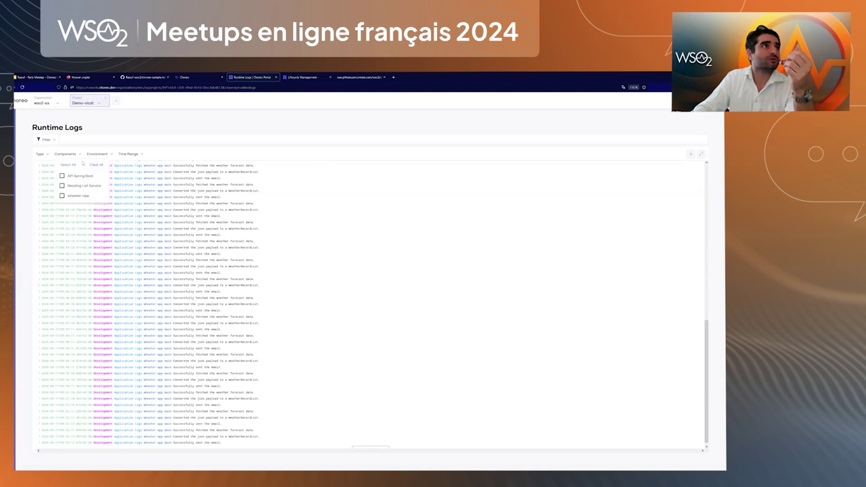
pyautogui.click(63, 176)
pyautogui.click(62, 186)
pyautogui.click(62, 196)
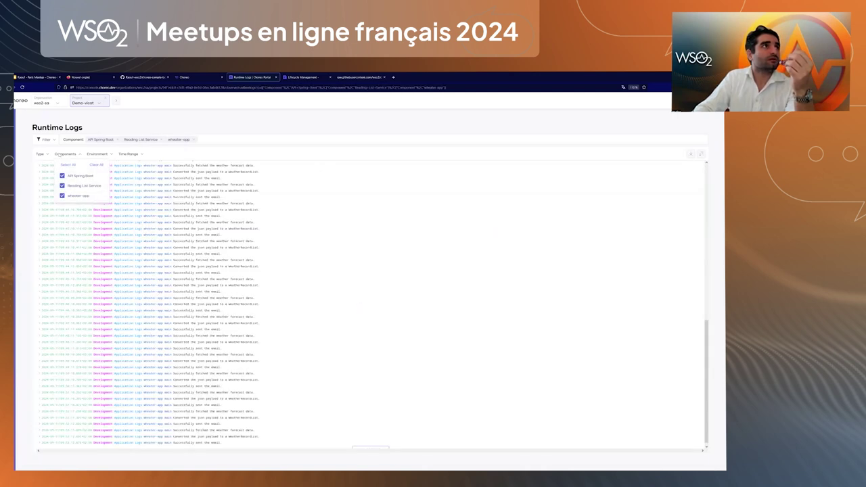
pyautogui.click(62, 176)
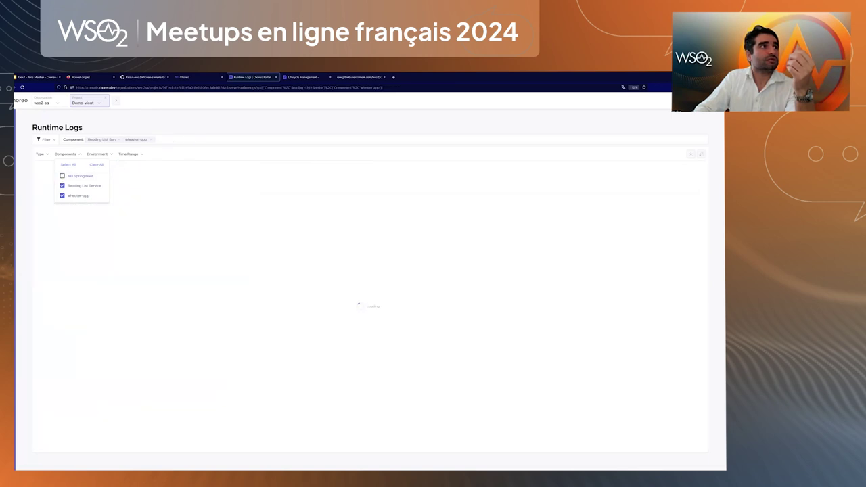
pyautogui.click(62, 195)
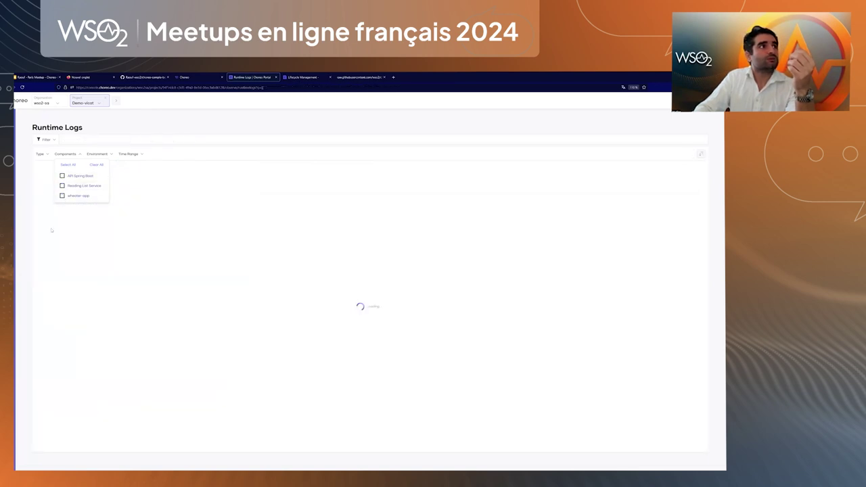
# Open the Demo-vicat project's usage insights for the past 6 months and widen them to the whole organization
pyautogui.click(33, 199)
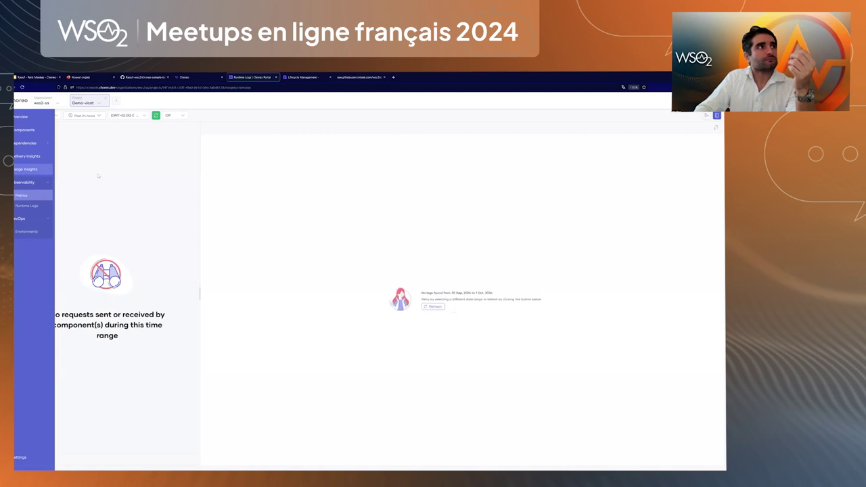
pyautogui.click(22, 170)
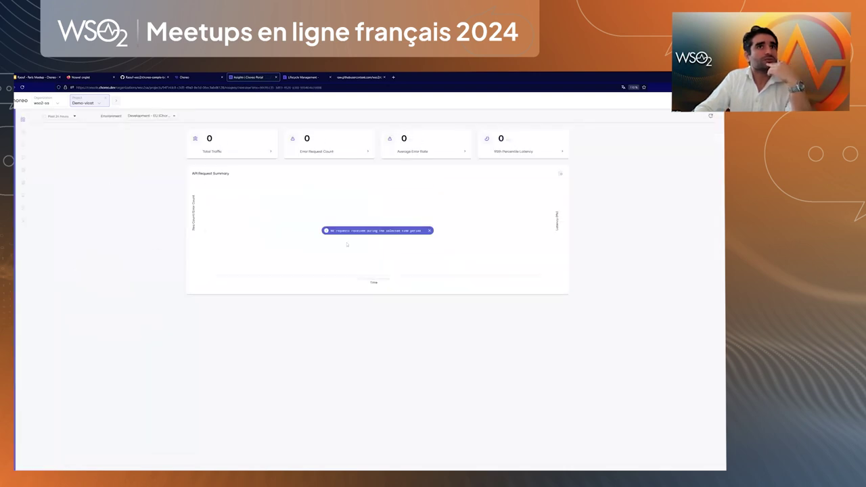
pyautogui.click(76, 117)
pyautogui.click(54, 187)
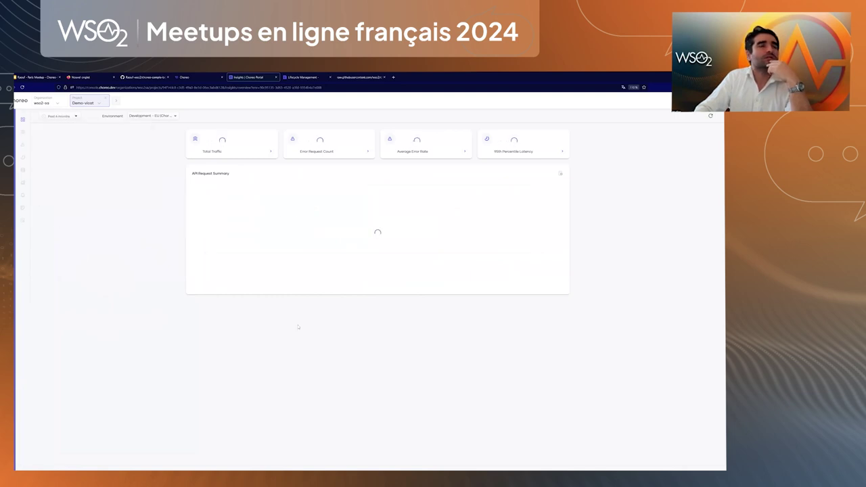
pyautogui.moveTo(24, 259)
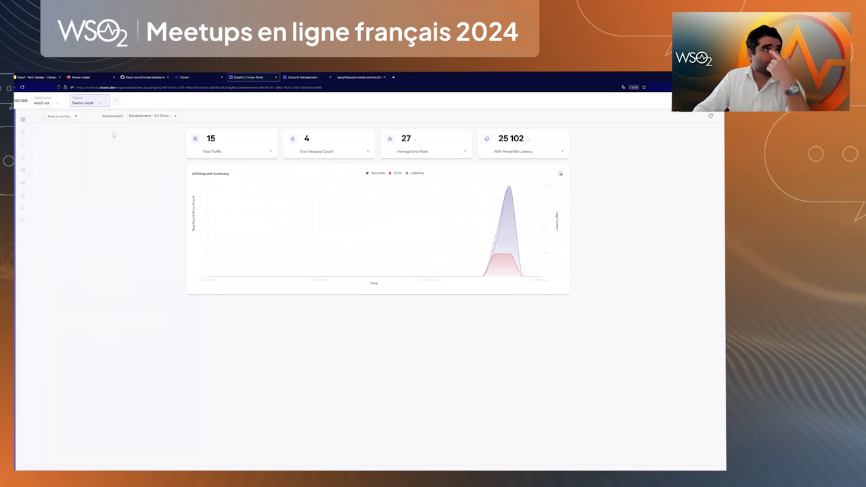
pyautogui.click(44, 103)
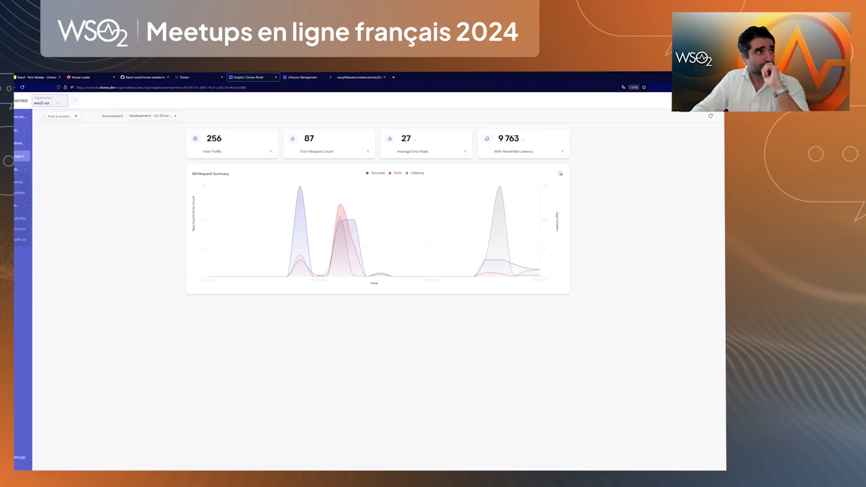
# Open the organization's runtime logs page, look through the project list and go to one project's logs
pyautogui.click(24, 183)
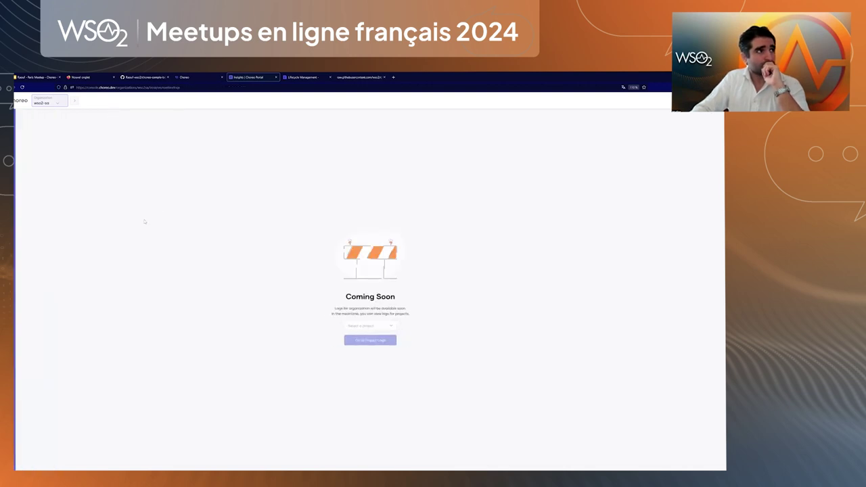
pyautogui.click(373, 325)
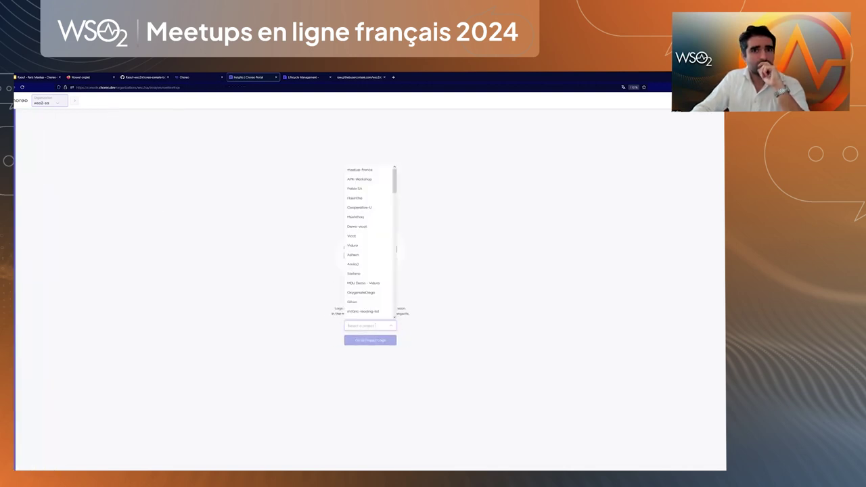
pyautogui.scroll(-5, 366, 169)
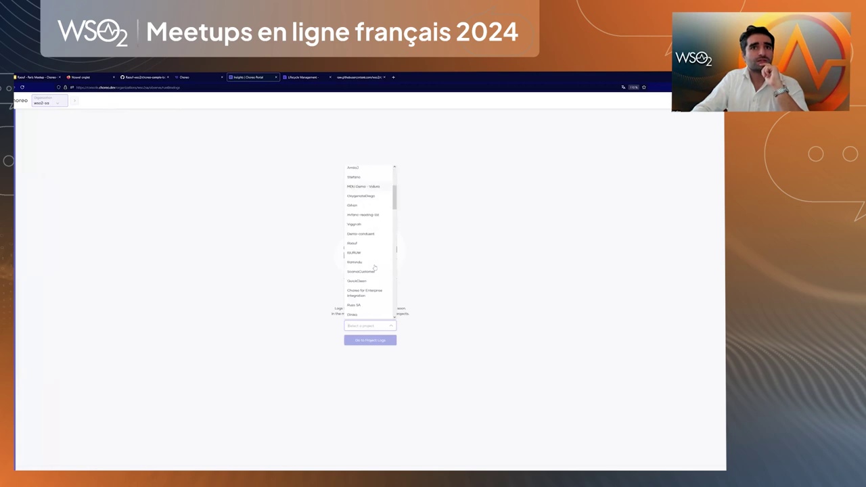
pyautogui.scroll(-1, 362, 291)
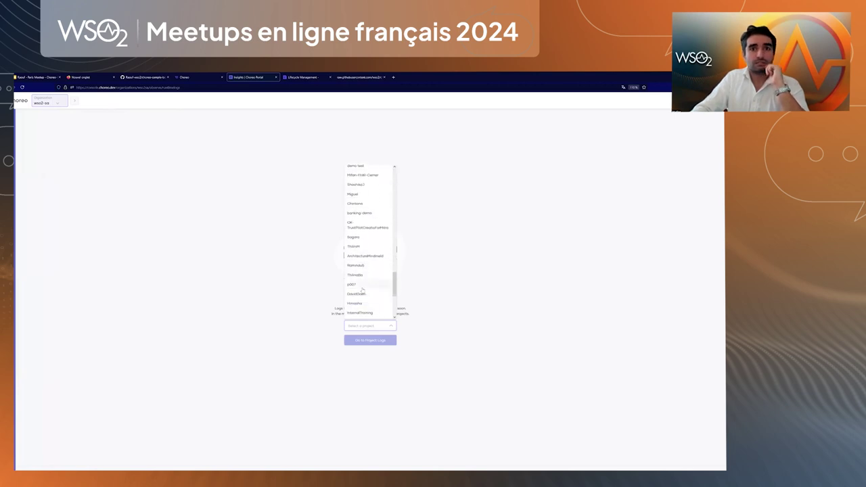
pyautogui.scroll(3, 367, 290)
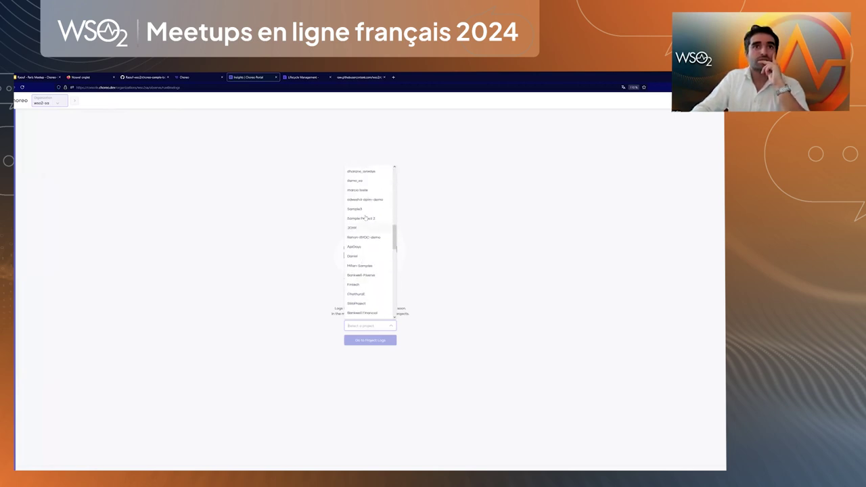
pyautogui.scroll(5, 352, 223)
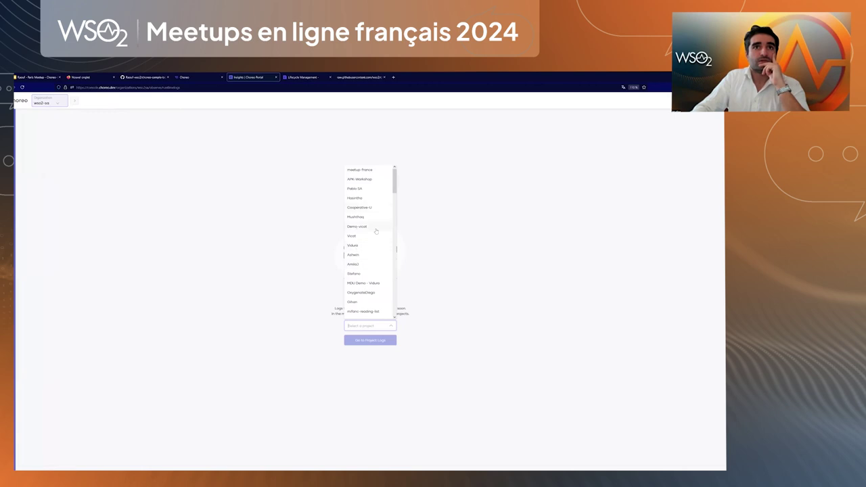
pyautogui.scroll(-1, 350, 232)
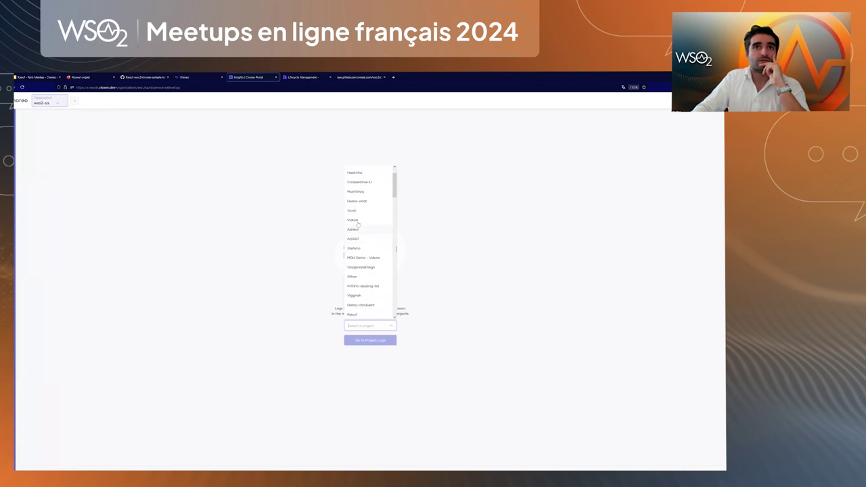
pyautogui.click(353, 220)
pyautogui.click(370, 340)
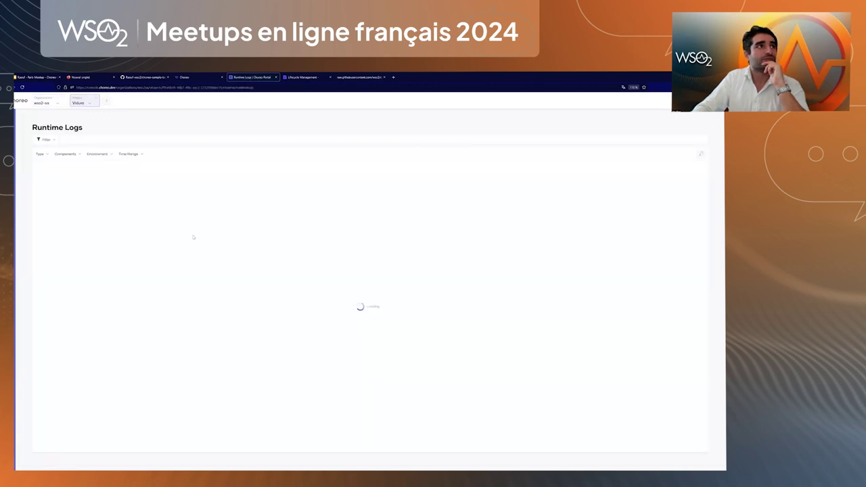
# Return to the organization level and open its audit logs
pyautogui.moveTo(31, 207)
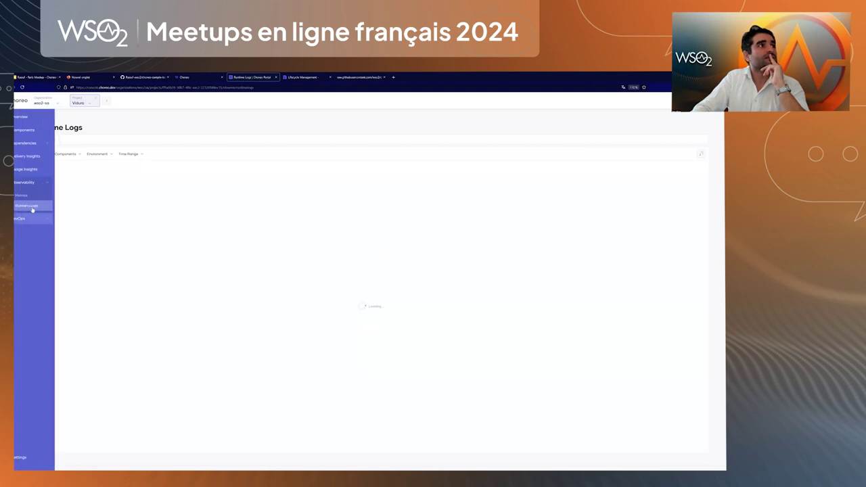
pyautogui.click(32, 207)
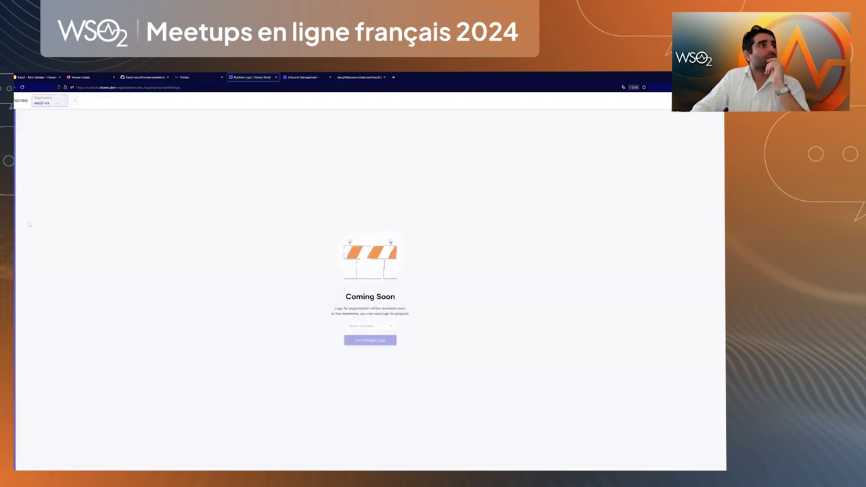
pyautogui.moveTo(20, 203)
pyautogui.click(25, 239)
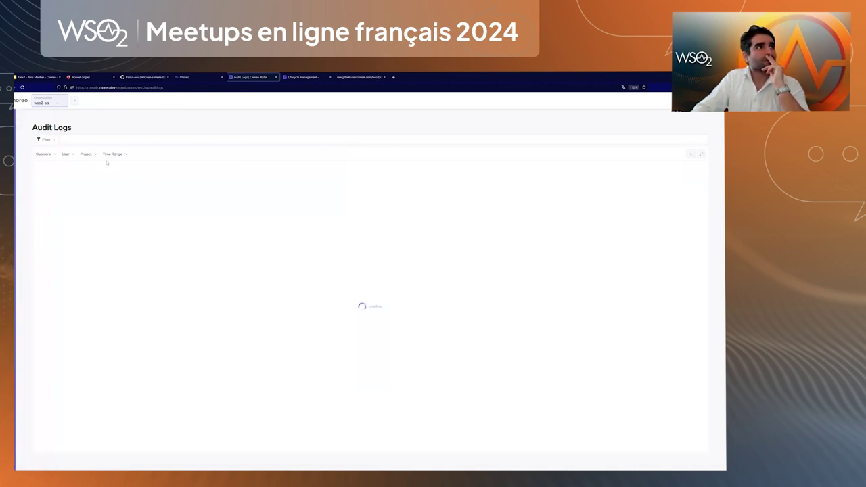
# Look through the audit log filter options for outcome, user, project and time range, trying the failed and succeeded outcomes
pyautogui.click(70, 140)
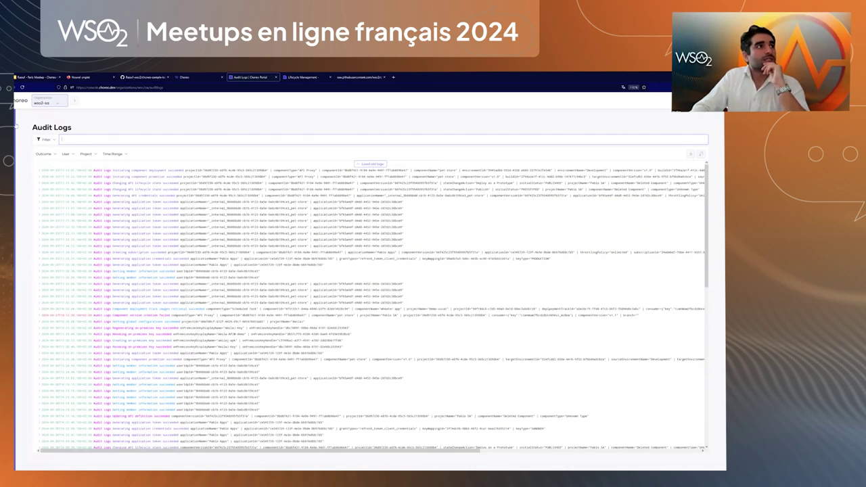
pyautogui.click(45, 155)
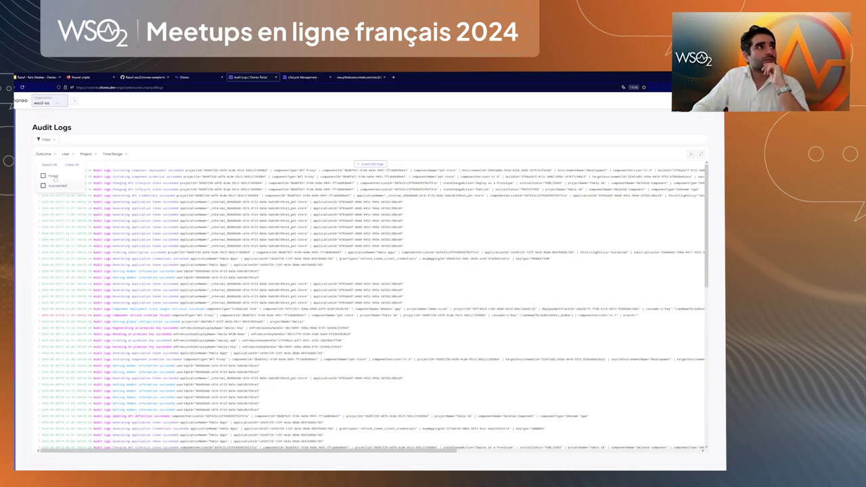
pyautogui.click(54, 177)
pyautogui.click(54, 185)
pyautogui.click(54, 186)
pyautogui.click(61, 176)
pyautogui.click(66, 153)
pyautogui.click(66, 154)
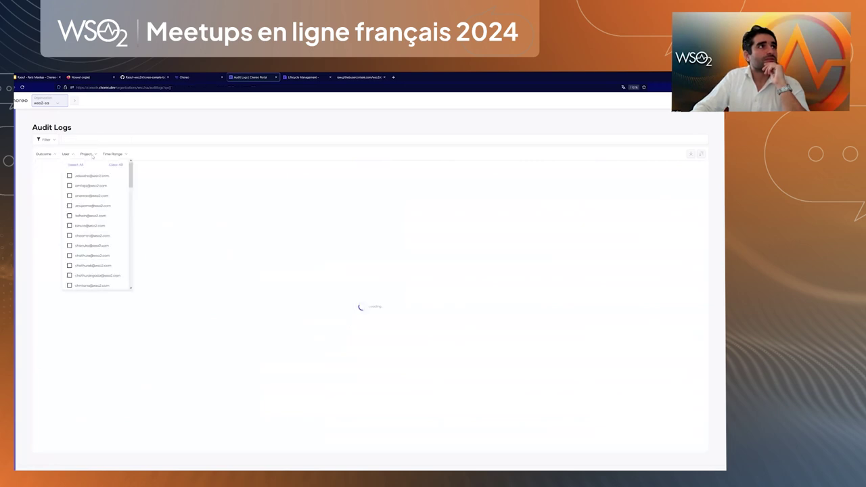
pyautogui.click(114, 157)
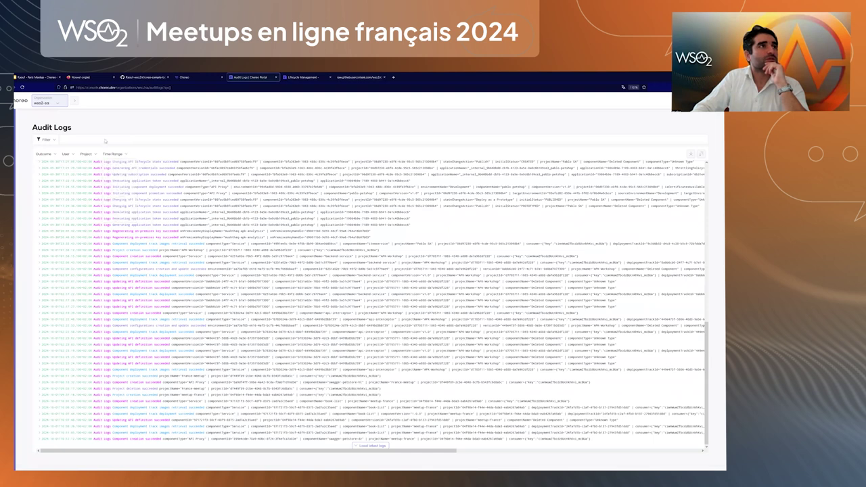
# Filter the audit logs to entries containing "pet" and review the user and outcome filters
pyautogui.click(107, 139)
pyautogui.write('just')
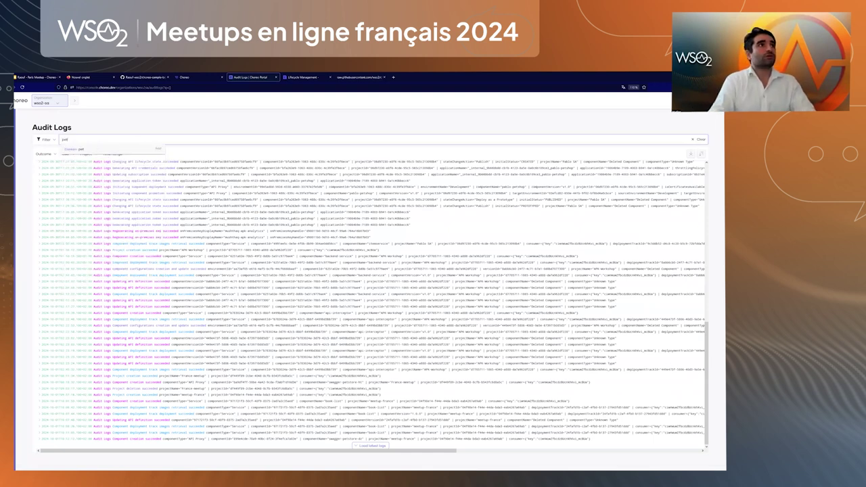
pyautogui.press('Return')
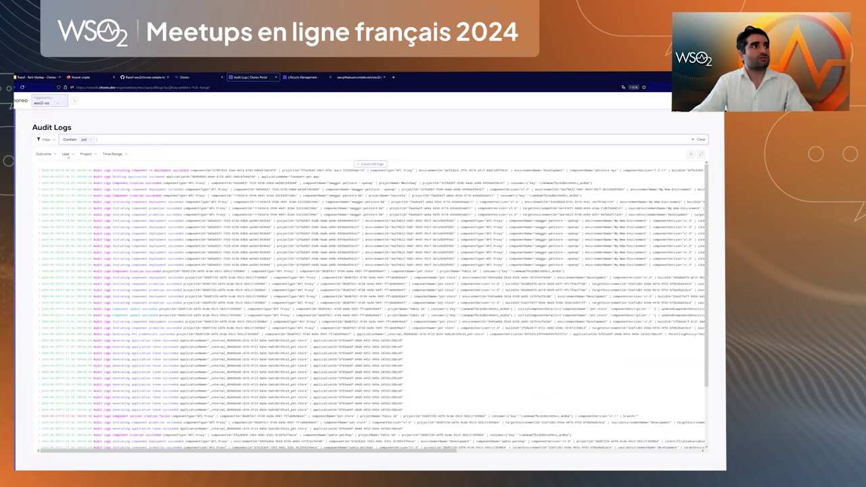
pyautogui.click(65, 154)
pyautogui.click(47, 156)
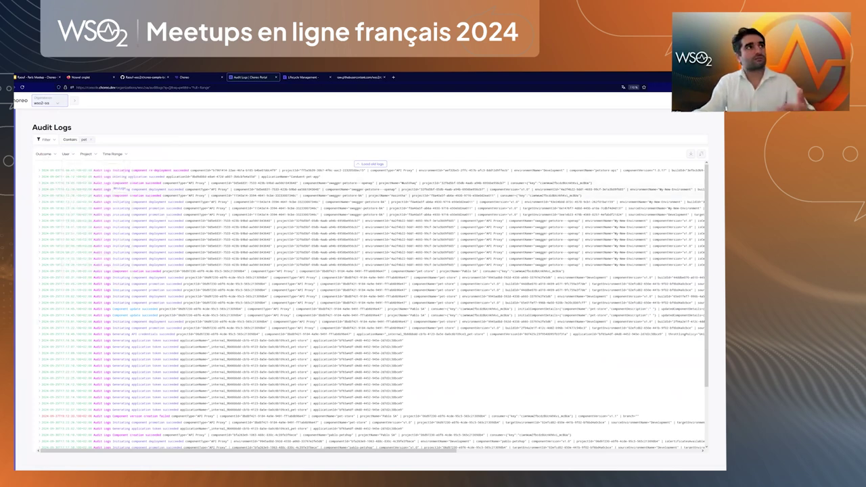
# Open the organization settings and look through On-prem Keys, Alert Configuration, URL Settings and API Management
pyautogui.moveTo(30, 241)
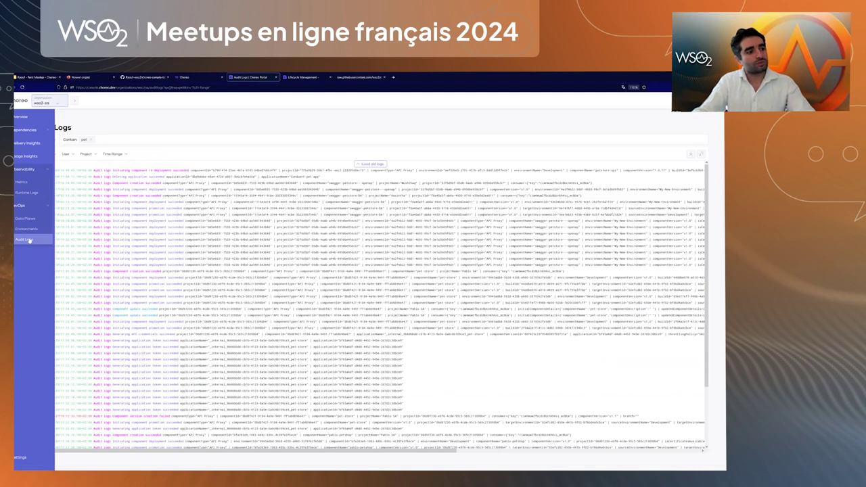
pyautogui.click(25, 458)
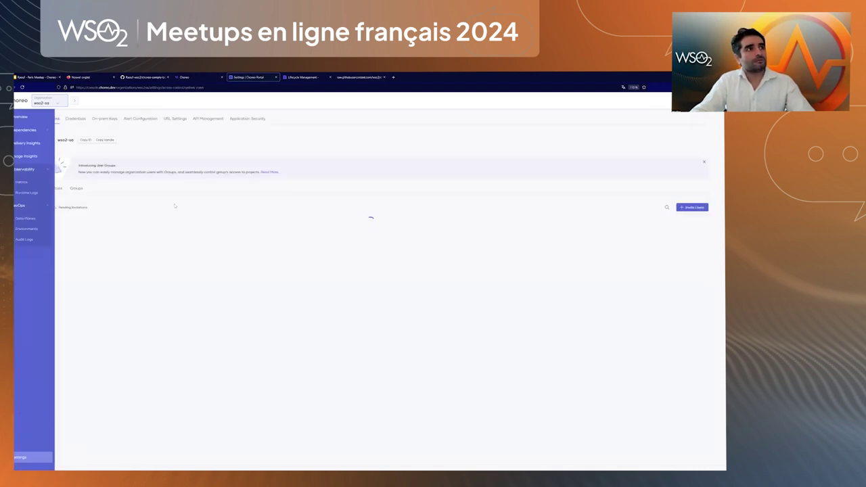
pyautogui.click(104, 119)
pyautogui.click(141, 119)
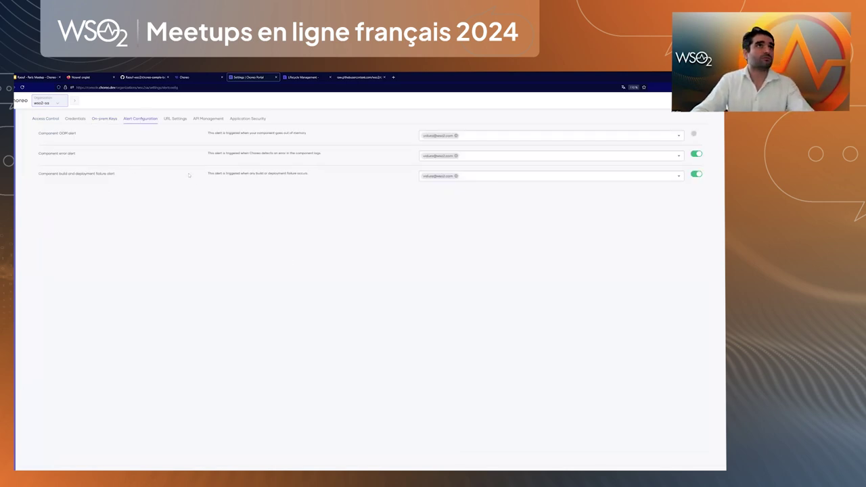
pyautogui.click(173, 119)
pyautogui.click(215, 118)
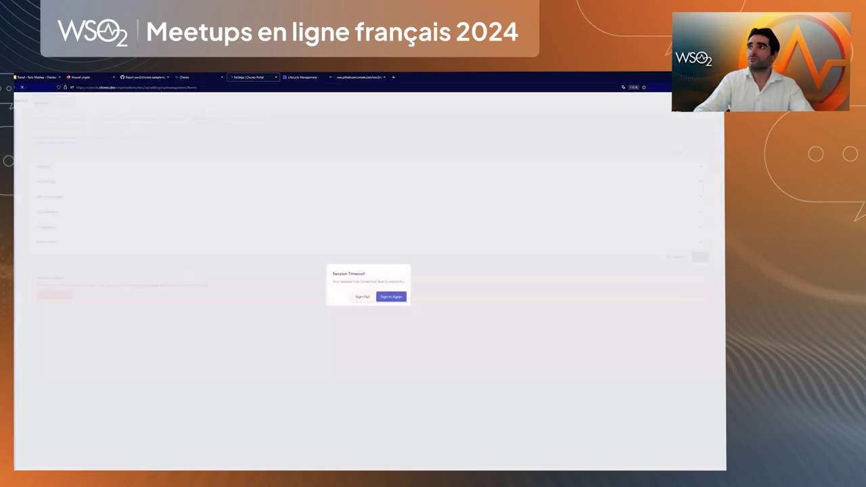
# Sign back in to the Choreo console with the Google work account after the session timeout
pyautogui.click(390, 297)
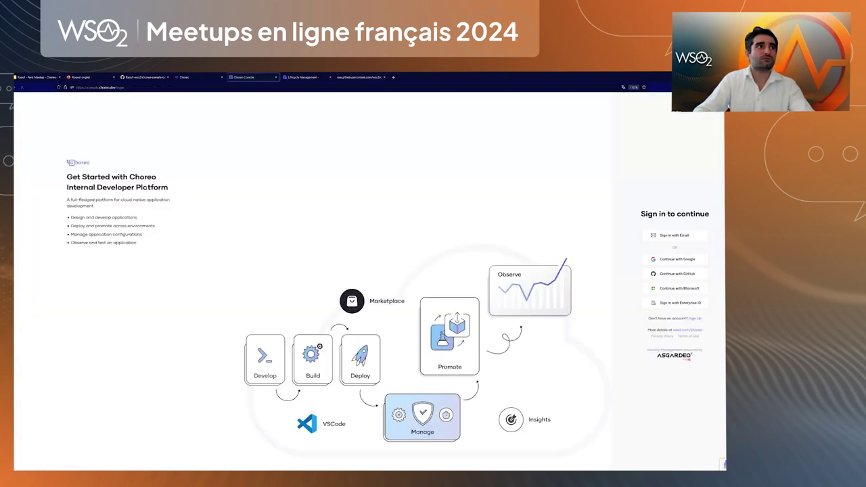
pyautogui.hotkey('ctrl', 'shift', 'Tab')
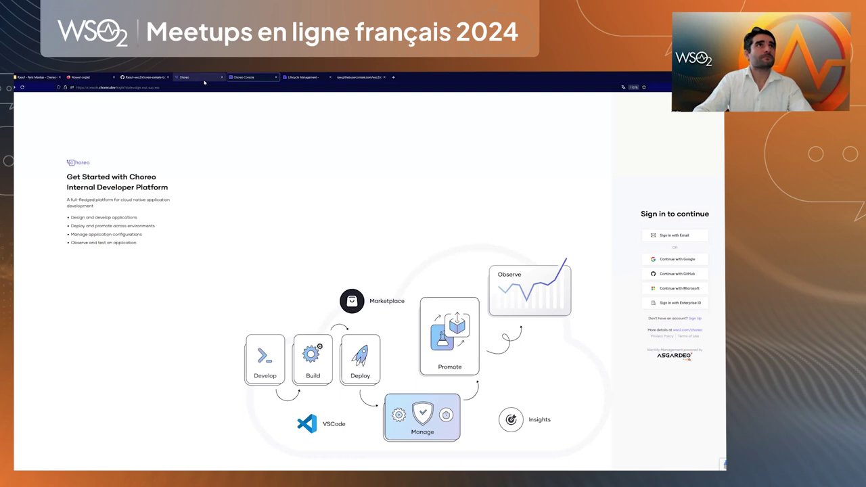
pyautogui.click(261, 79)
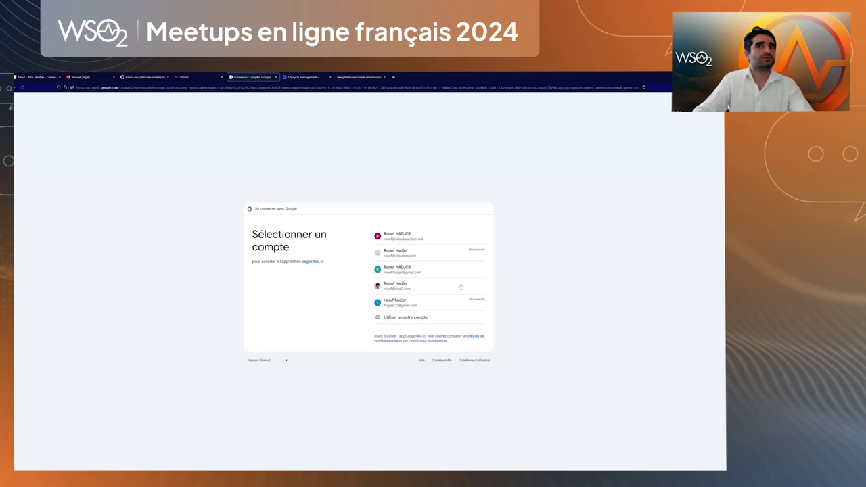
pyautogui.click(461, 287)
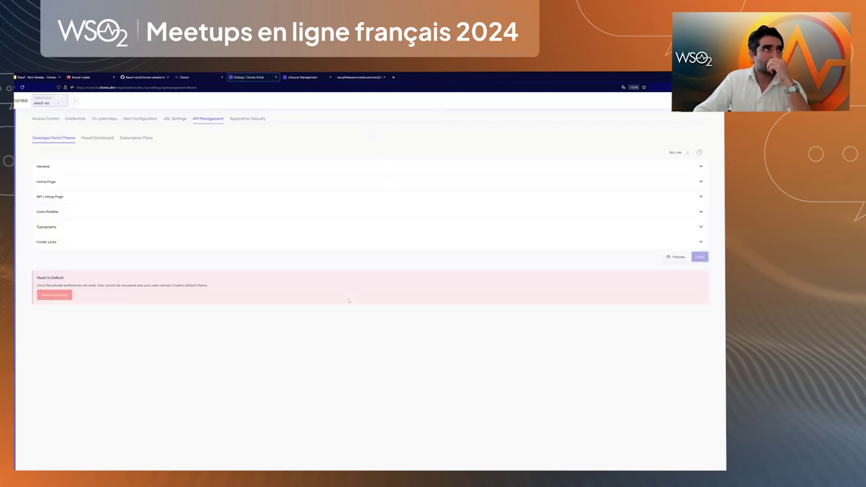
# Expand the General, Home Page and API Listing Page sections of the Developer Portal theme and review their logos, texts and color settings
pyautogui.click(56, 174)
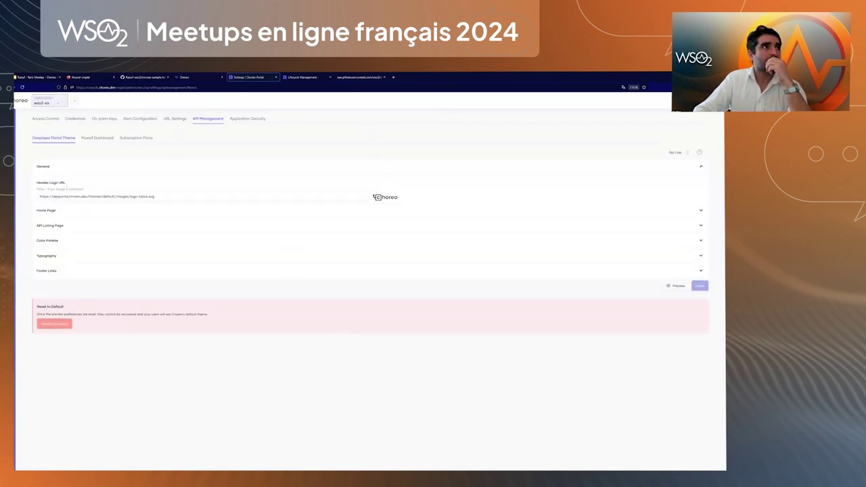
pyautogui.click(192, 260)
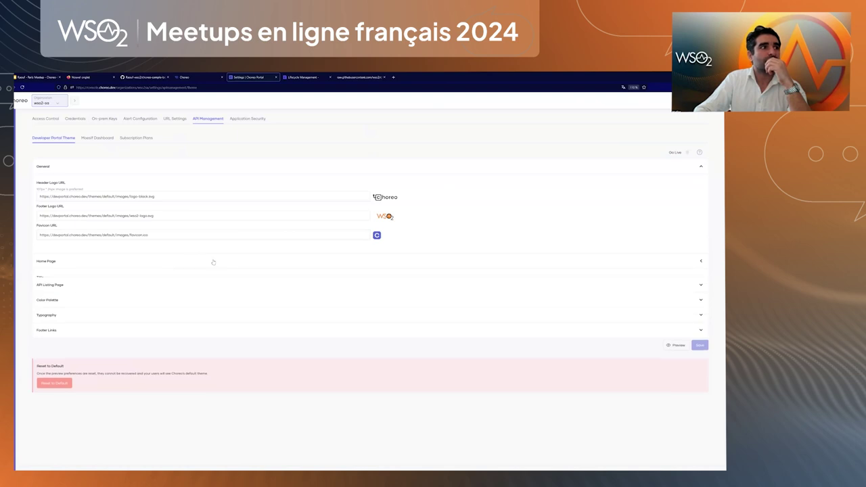
pyautogui.scroll(-2, 102, 339)
pyautogui.click(50, 357)
pyautogui.scroll(-3, 89, 363)
pyautogui.scroll(3, 89, 363)
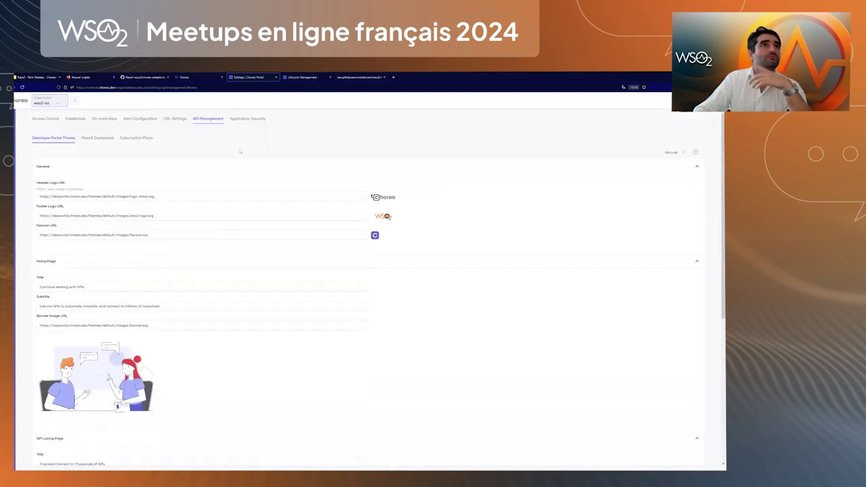
pyautogui.scroll(-5, 135, 264)
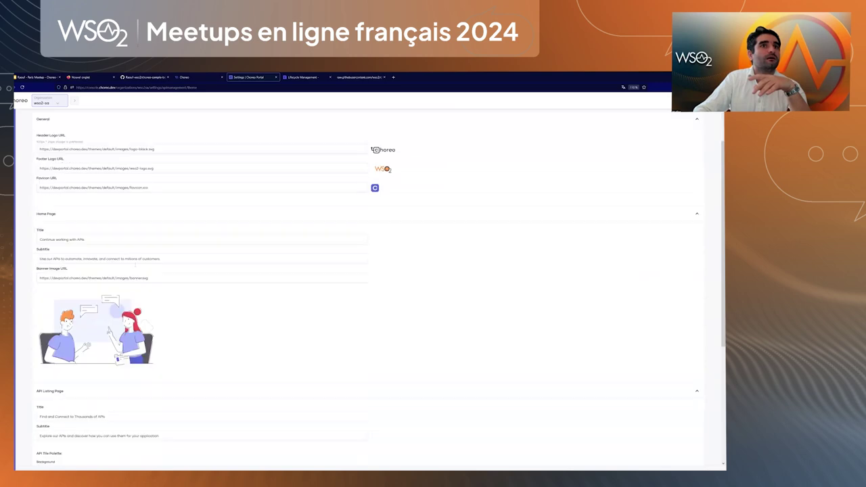
pyautogui.scroll(-1, 135, 265)
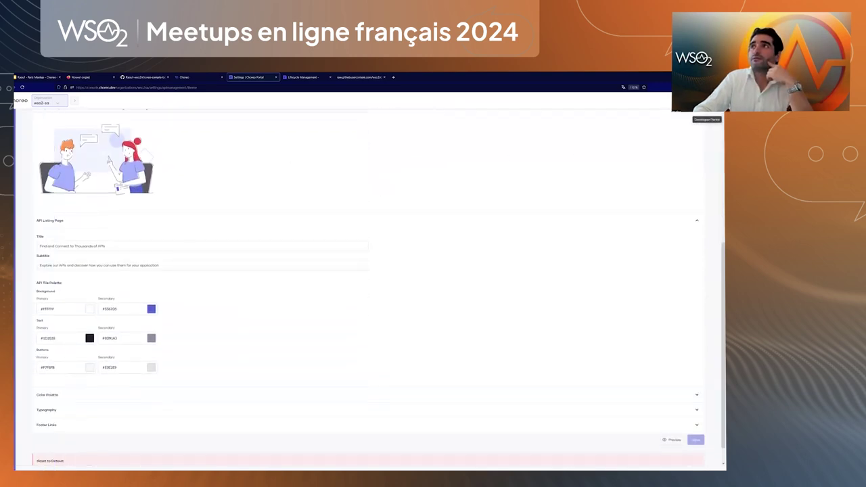
# Open the Developer Portal and the Marketplace, and browse the Developer Portal's API catalog
pyautogui.click(707, 101)
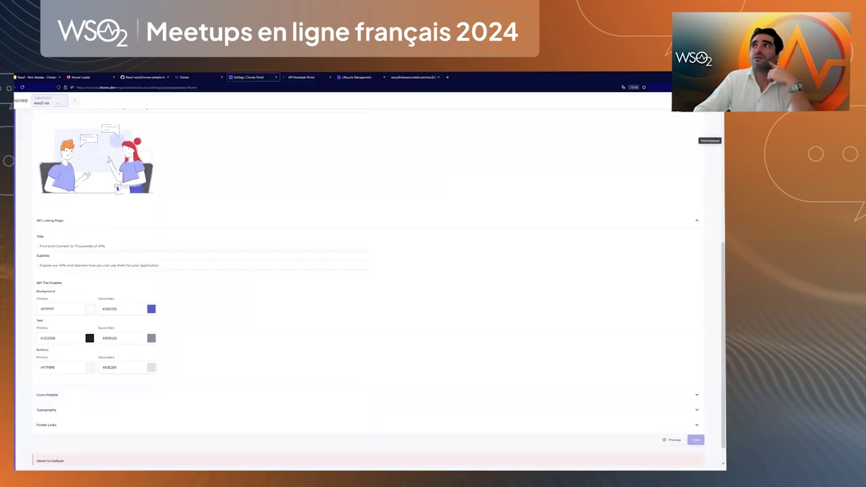
pyautogui.click(710, 140)
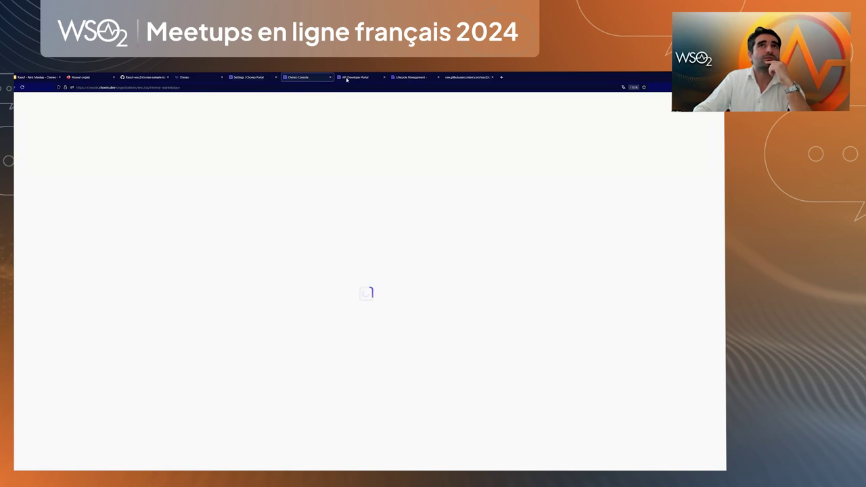
pyautogui.click(361, 77)
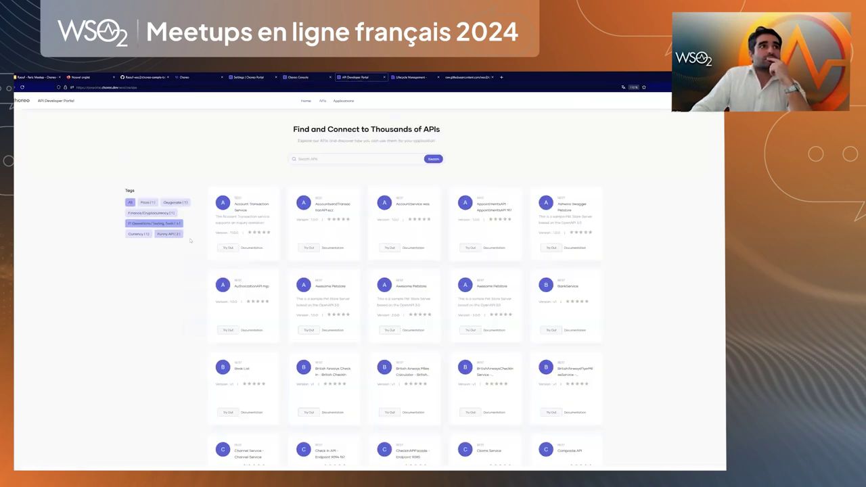
pyautogui.scroll(-3, 274, 247)
pyautogui.scroll(-4, 273, 247)
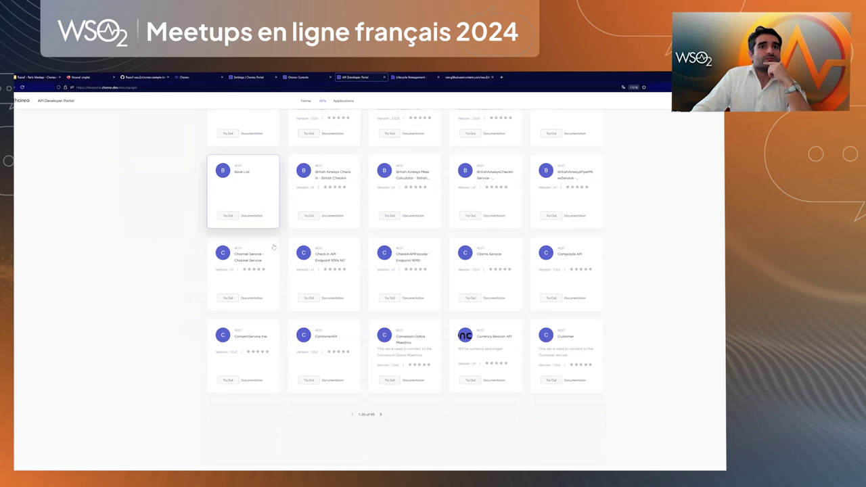
pyautogui.scroll(6, 274, 247)
pyautogui.scroll(-5, 274, 247)
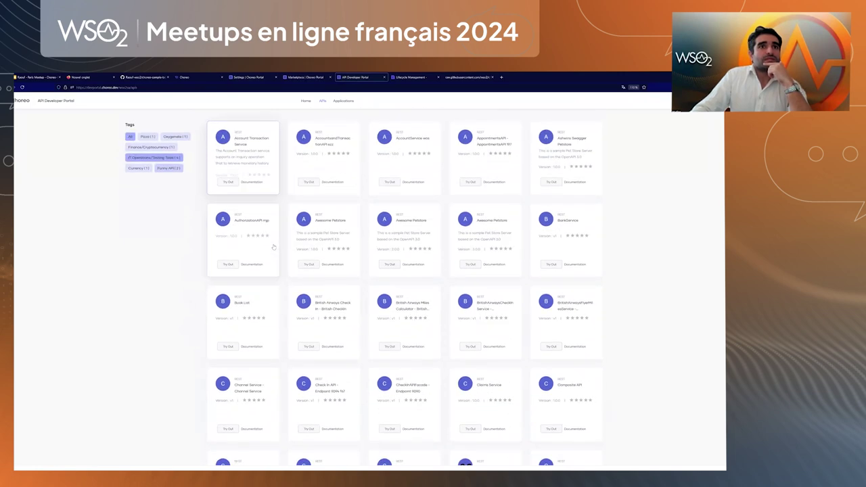
# Open the Awesome Petstore API and look at its overview, documentation and downloadable SDKs
pyautogui.click(325, 198)
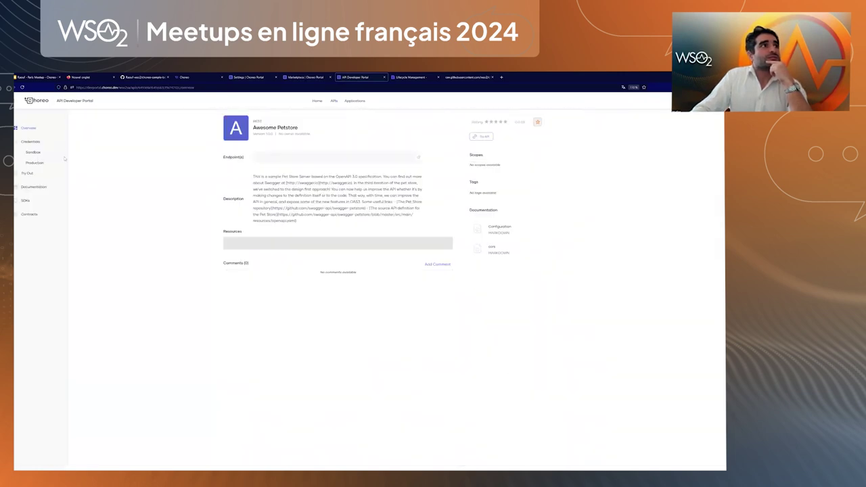
pyautogui.click(36, 186)
pyautogui.click(39, 201)
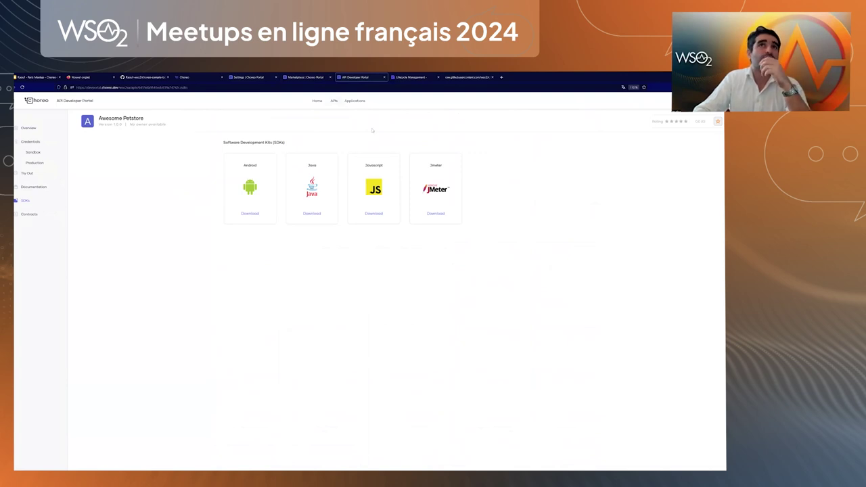
# Look over the Marketplace services and filters, and return to the organization's All Projects overview
pyautogui.click(298, 79)
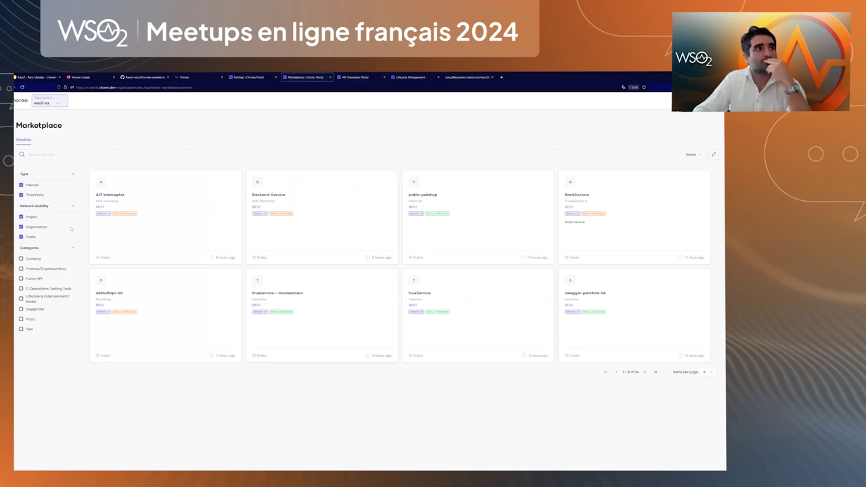
pyautogui.click(247, 77)
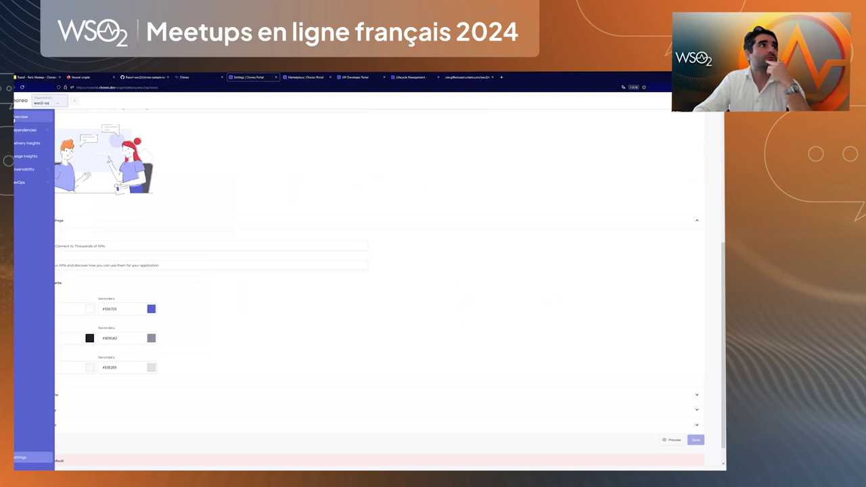
pyautogui.click(34, 130)
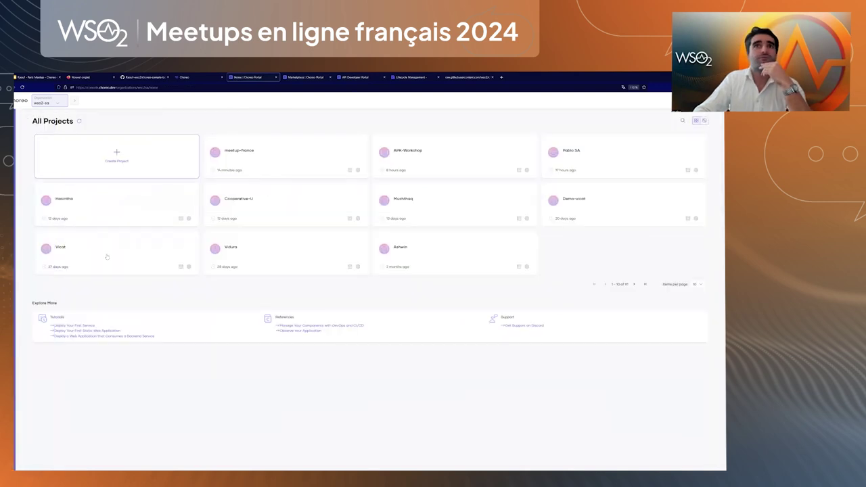
# Ask Copilot the suggested question about generating a component-config.yaml file for a public todolist-service API on port 8080
pyautogui.moveTo(25, 185)
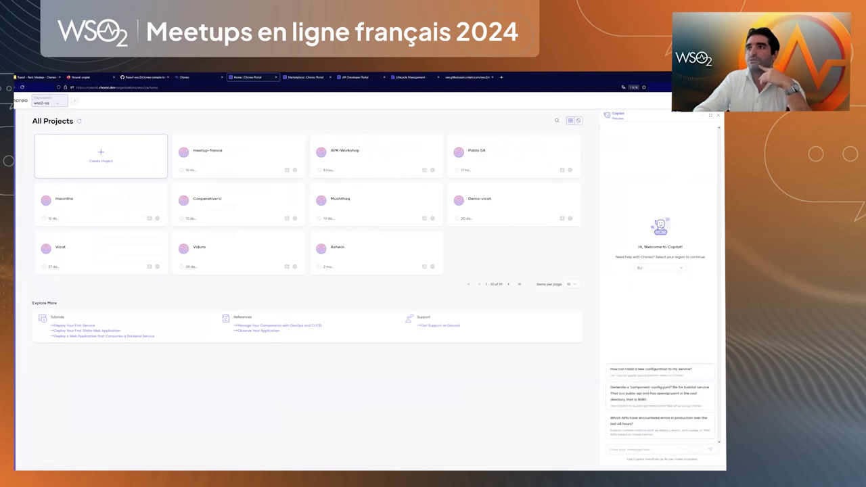
pyautogui.click(660, 393)
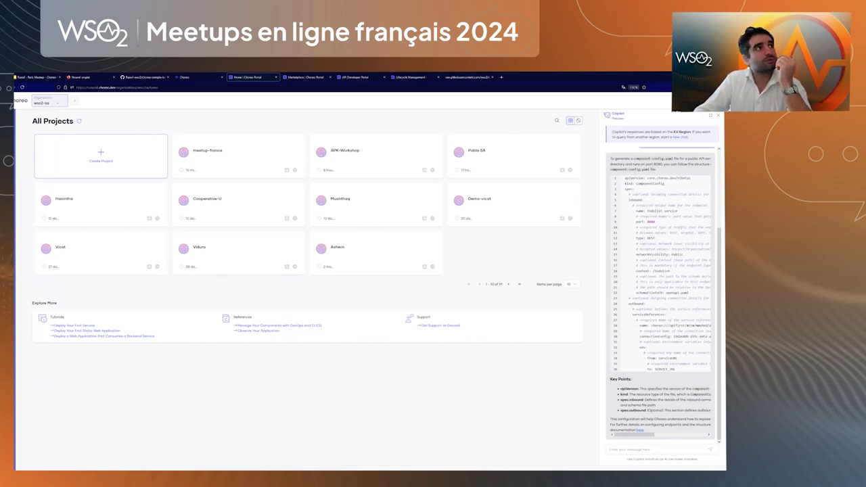
# Expand the organization's Dependencies options and open the settings to view the Access Control users
pyautogui.click(30, 130)
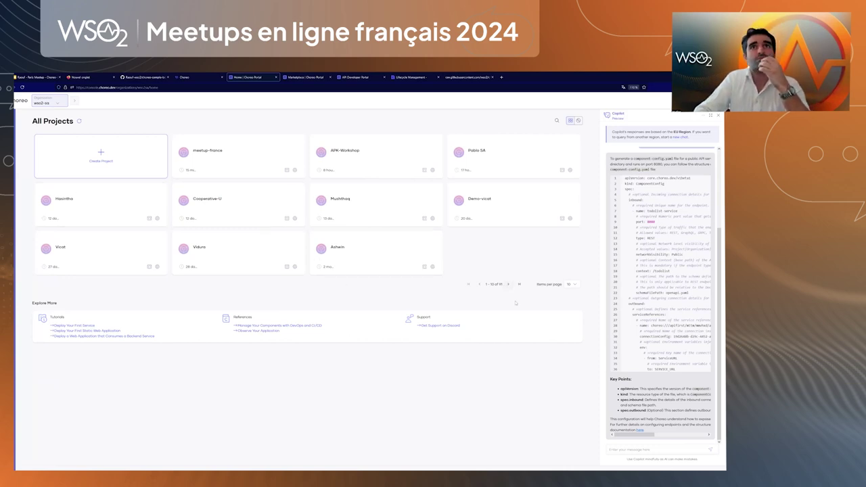
pyautogui.moveTo(22, 201)
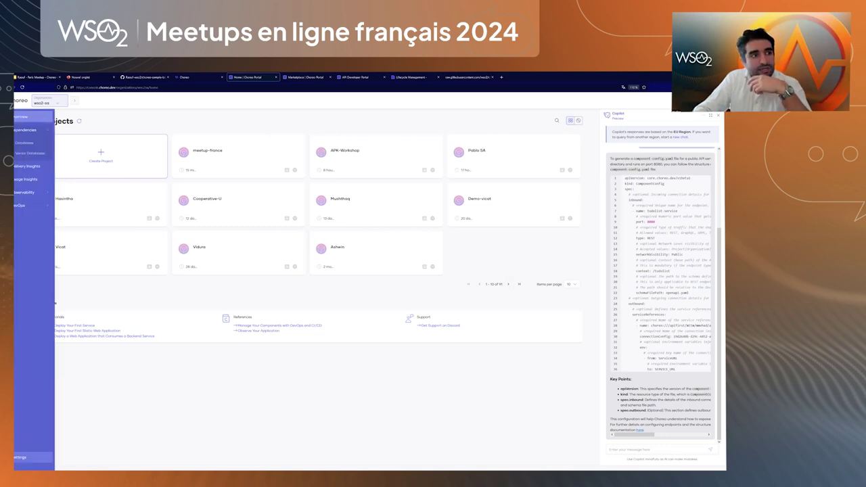
pyautogui.click(20, 458)
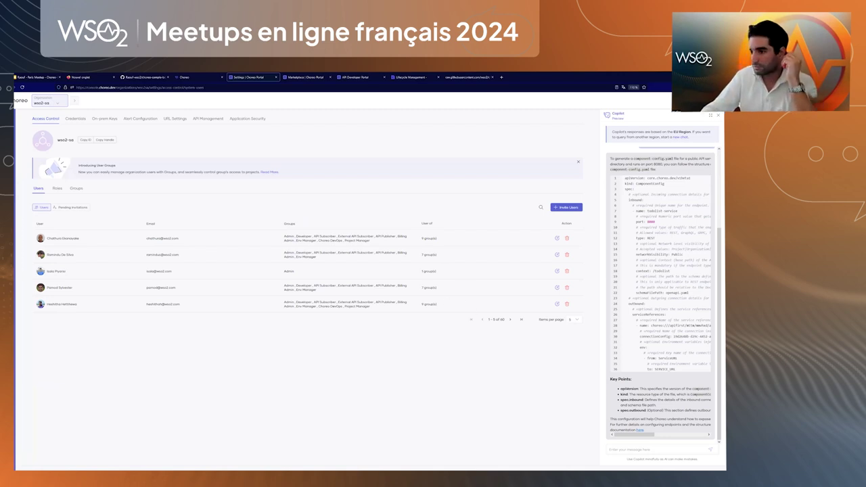
pyautogui.moveTo(49, 448)
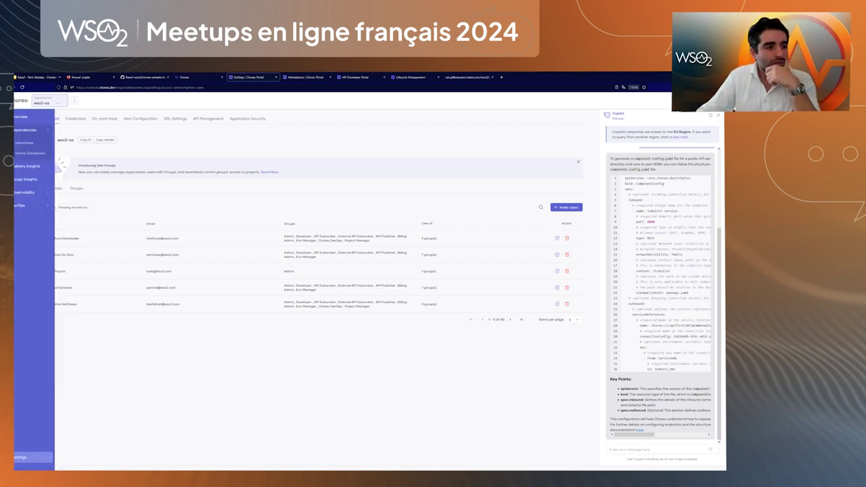
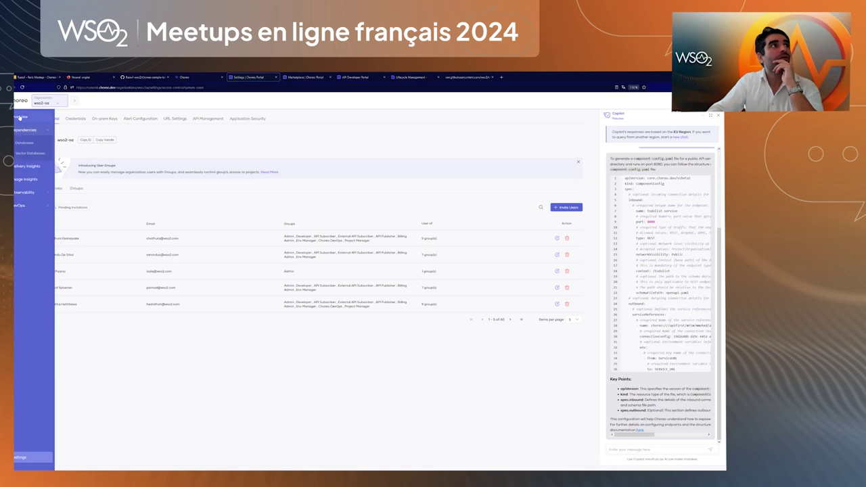
# Return to the organization overview and switch to the ApiDays project
pyautogui.click(20, 117)
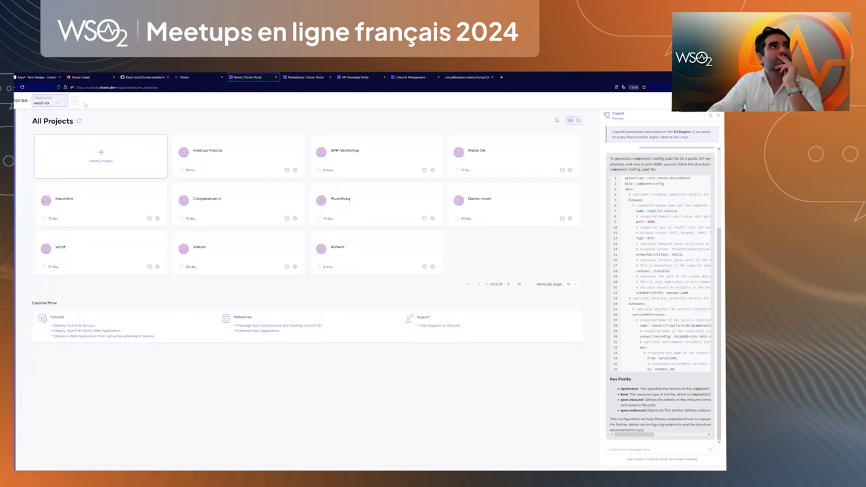
pyautogui.click(77, 103)
pyautogui.click(77, 103)
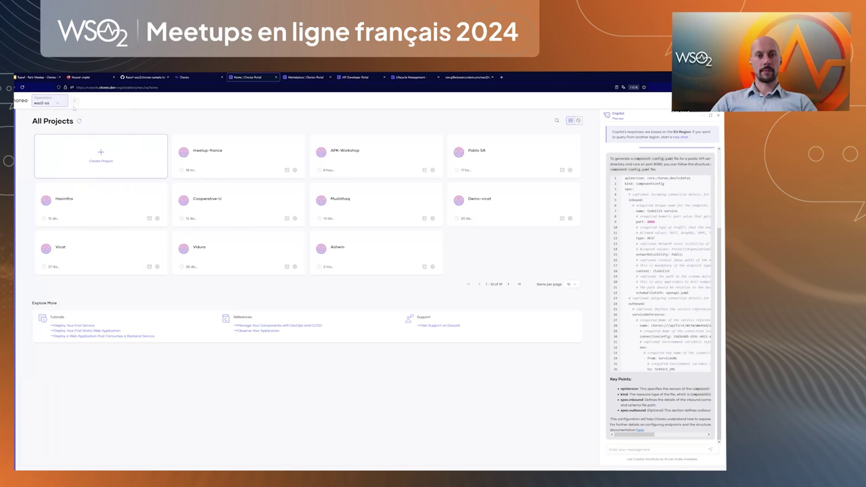
pyautogui.click(77, 103)
pyautogui.click(74, 106)
pyautogui.click(67, 109)
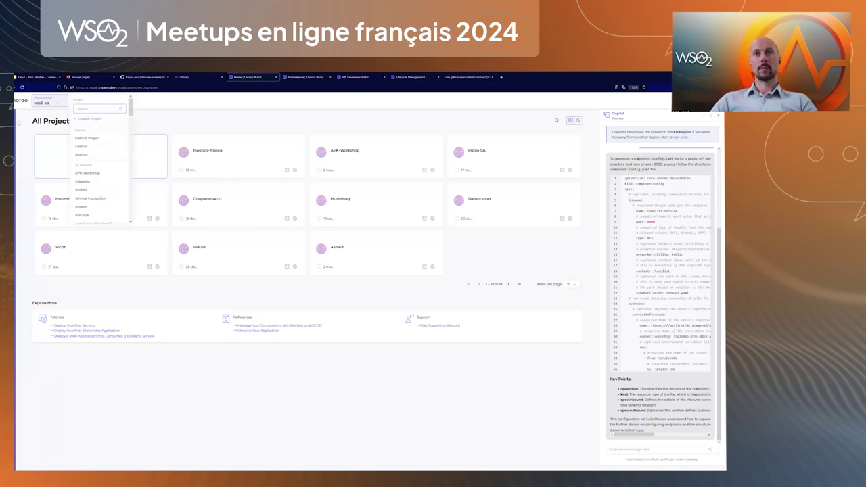
pyautogui.scroll(-3, 101, 176)
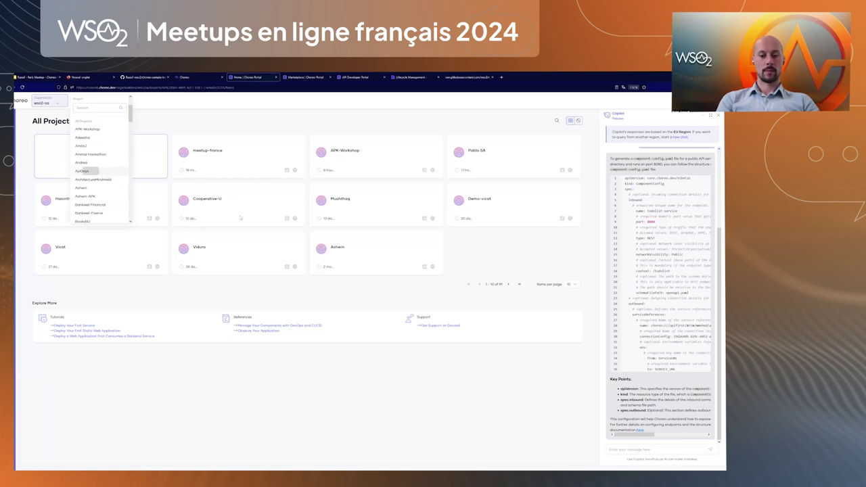
pyautogui.press('Return')
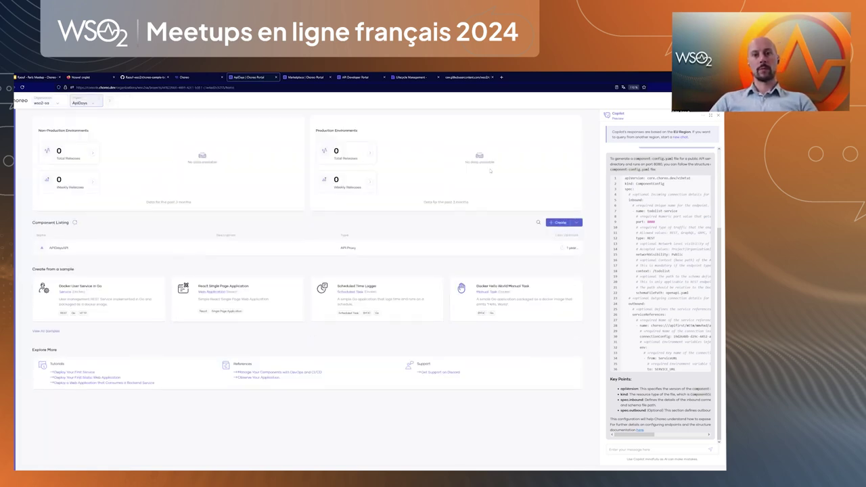
# Look at the ApiDays project's new component types and component list, and open its dependency connections
pyautogui.click(558, 223)
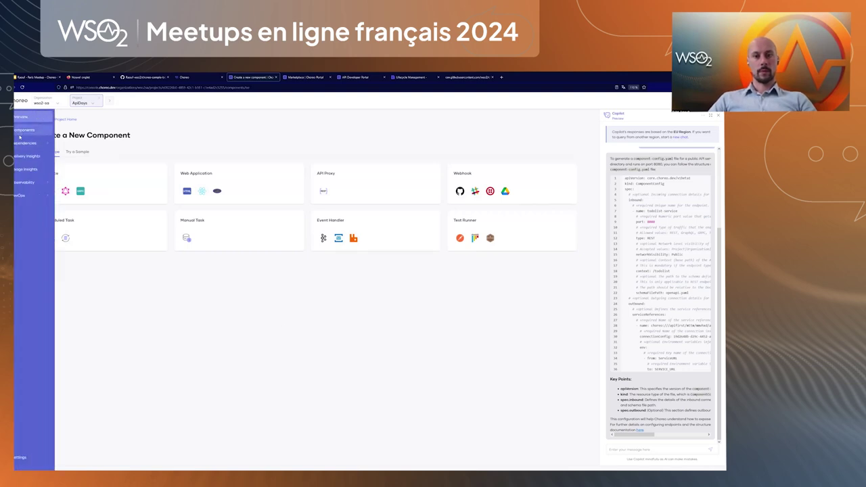
pyautogui.click(31, 134)
pyautogui.click(30, 157)
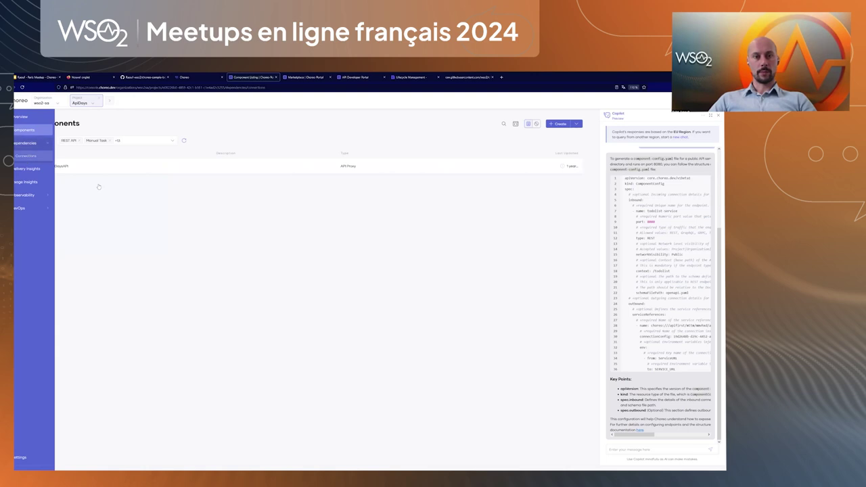